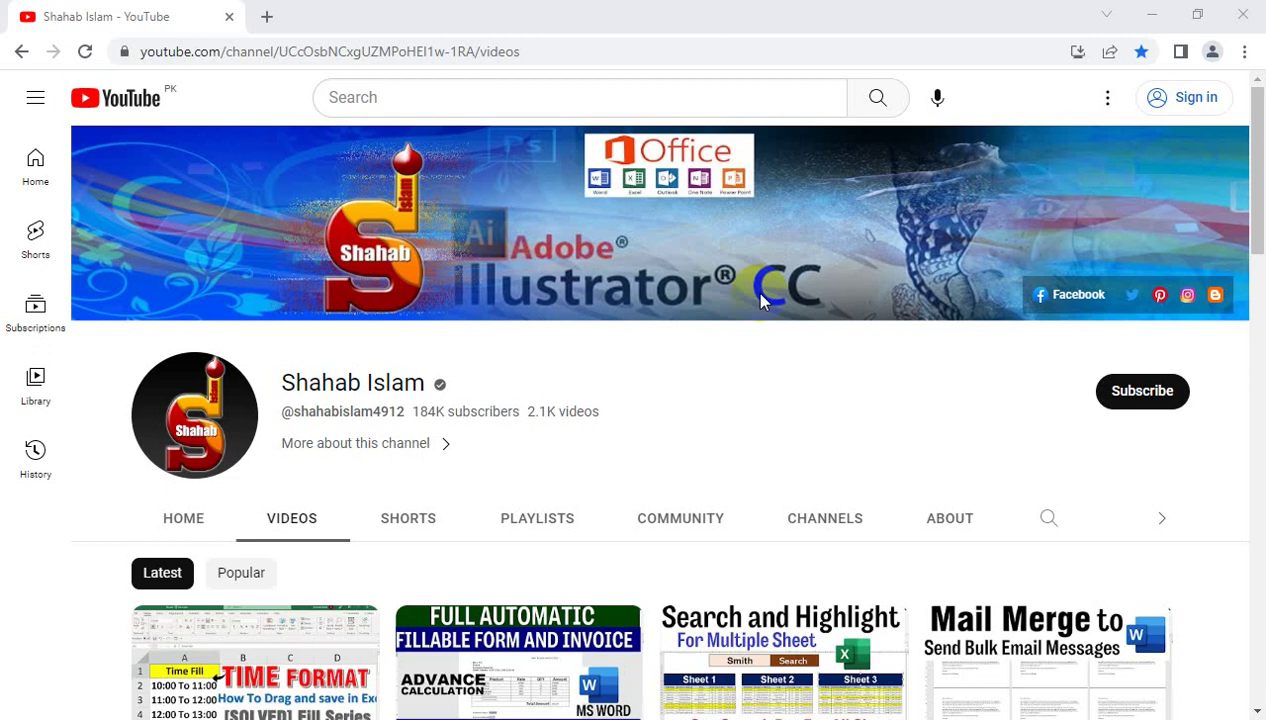
Step: Switch to the Book1 timesheet window and select the 9:00 AM start time in B2
{"action": "mouse_move", "coordinate": [543, 630]}
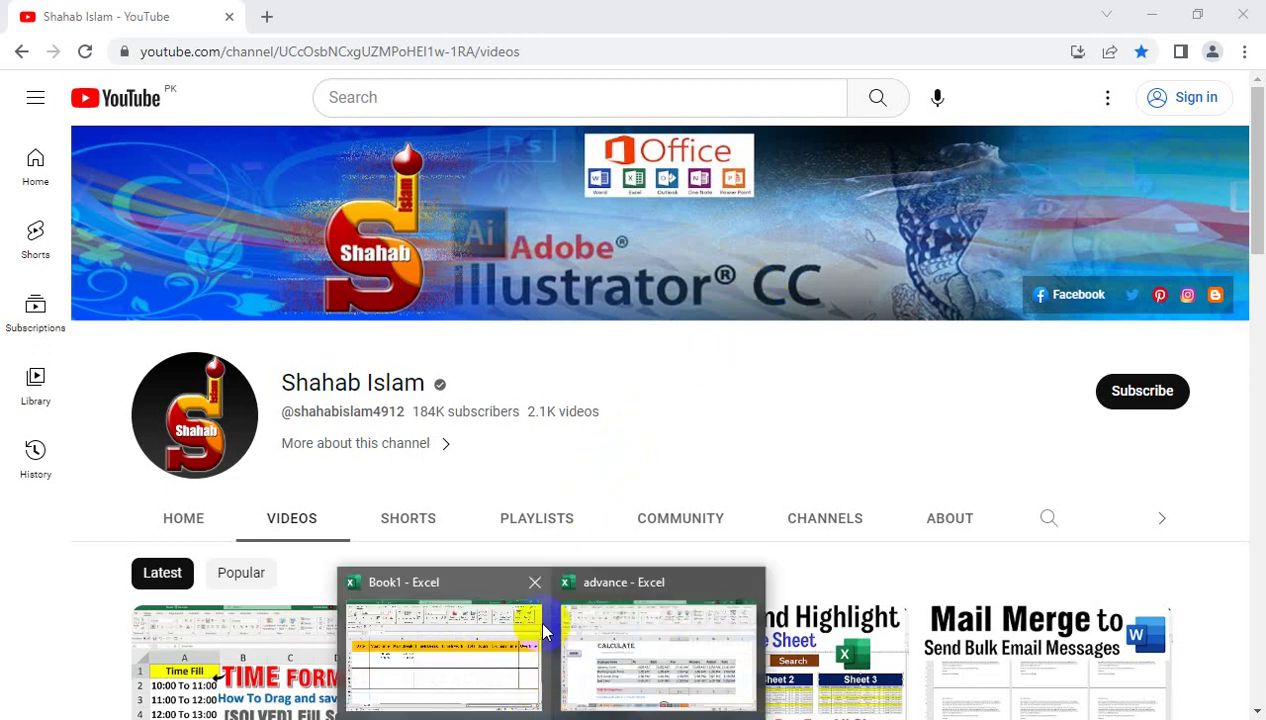
{"action": "left_click", "coordinate": [486, 652]}
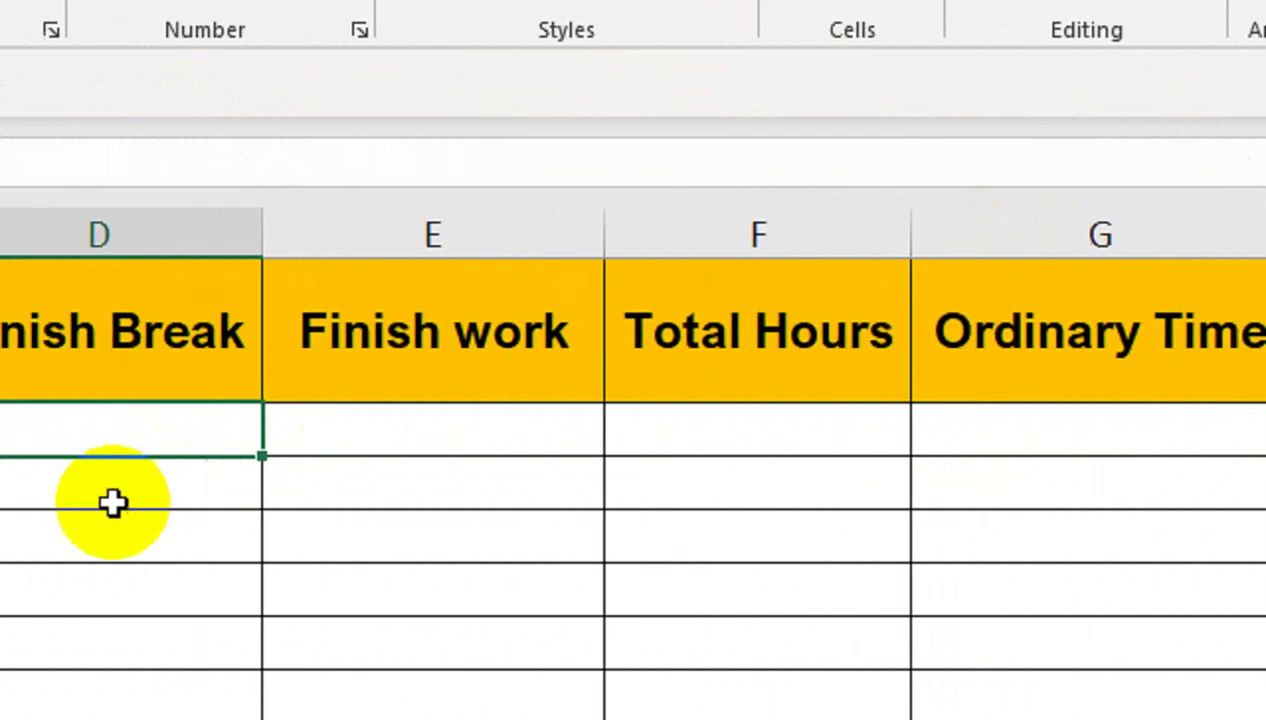
{"action": "left_click", "coordinate": [317, 435]}
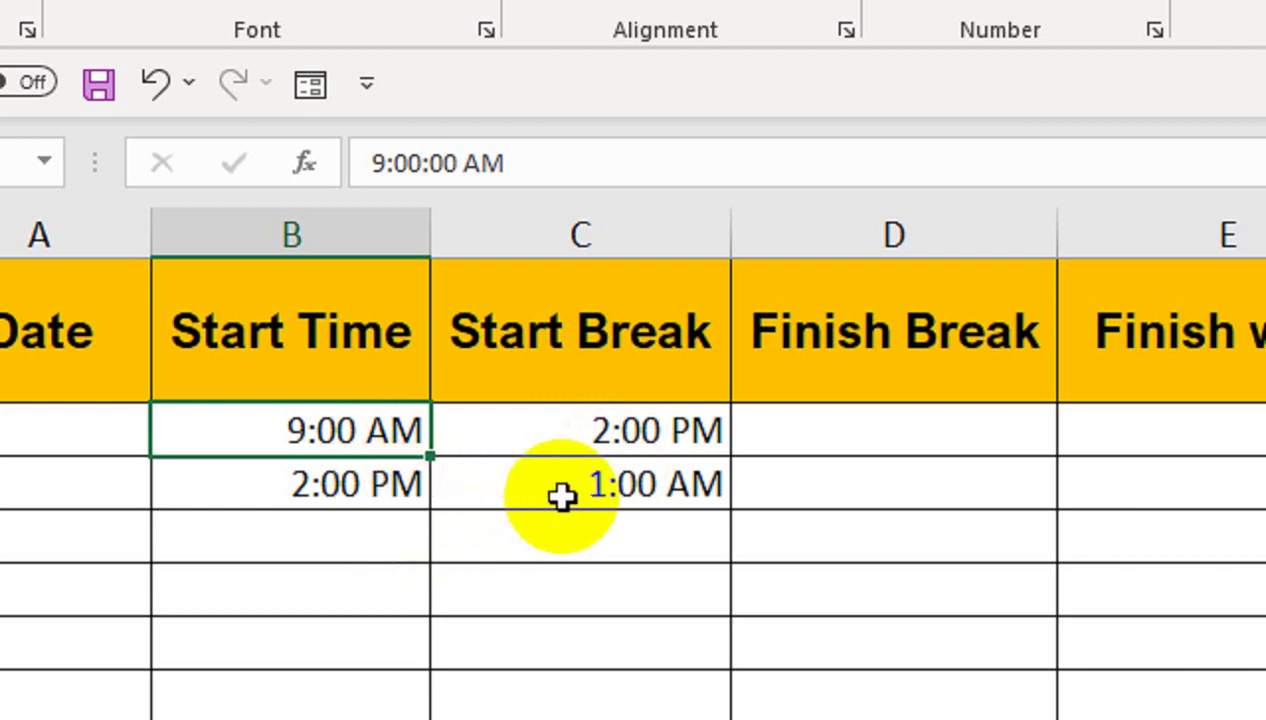
{"action": "left_click", "coordinate": [769, 407]}
{"action": "type", "text": "="}
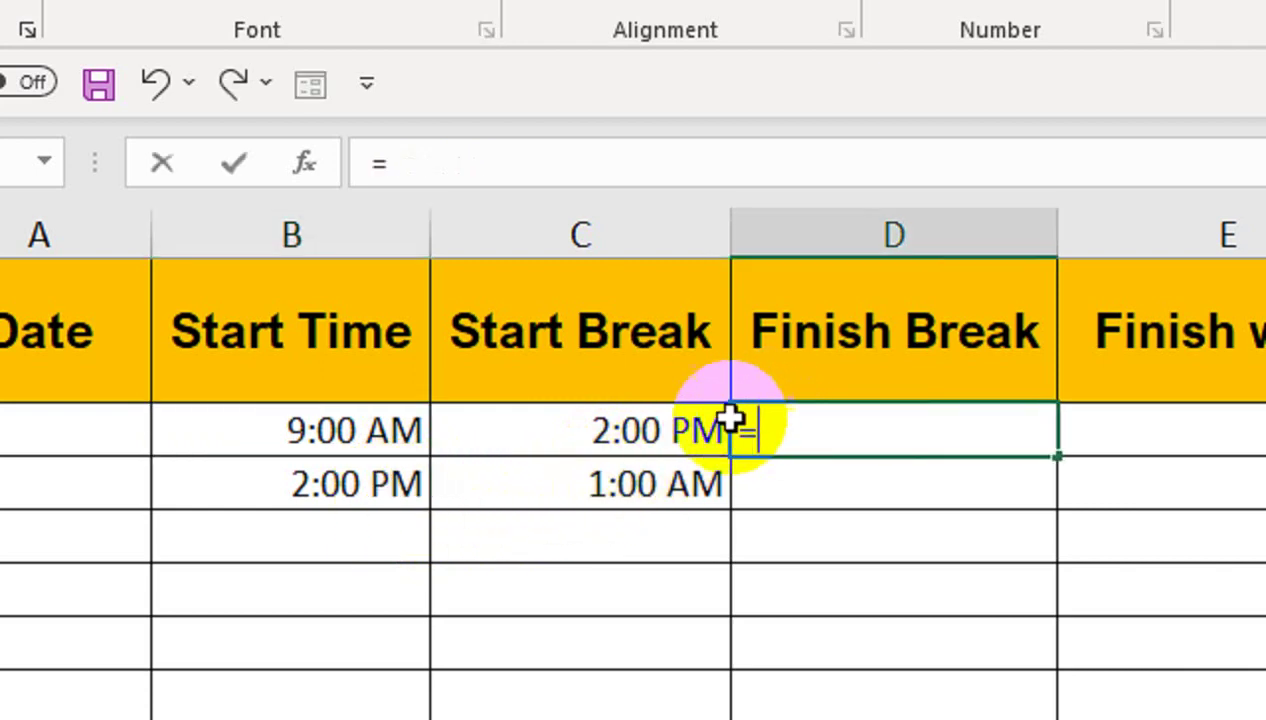
{"action": "left_click", "coordinate": [675, 428]}
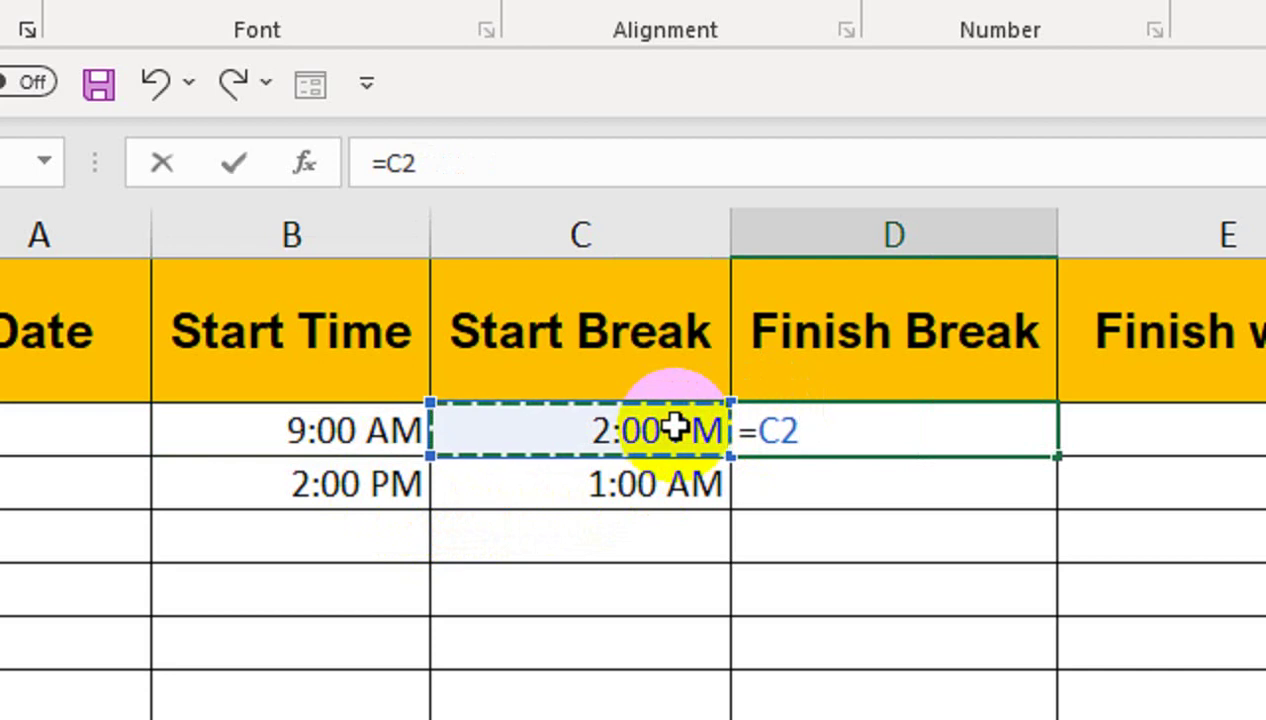
{"action": "type", "text": "-"}
{"action": "left_click", "coordinate": [362, 430]}
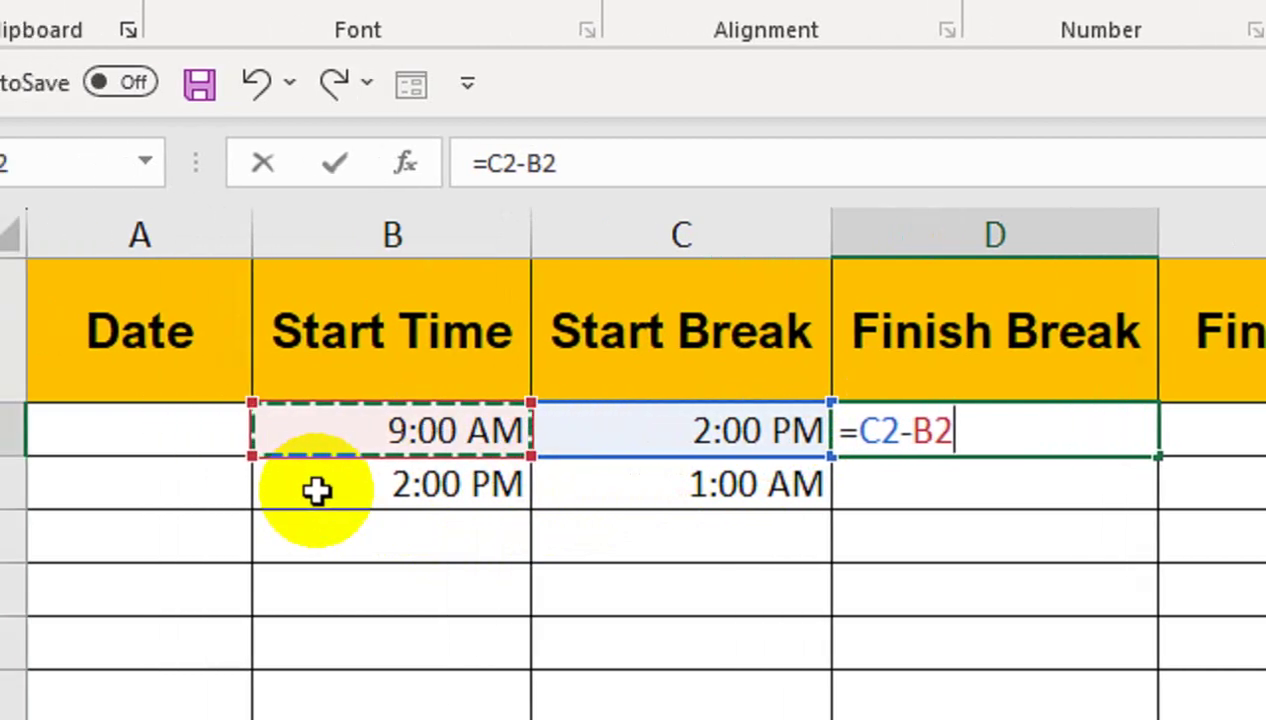
{"action": "key", "text": "Return"}
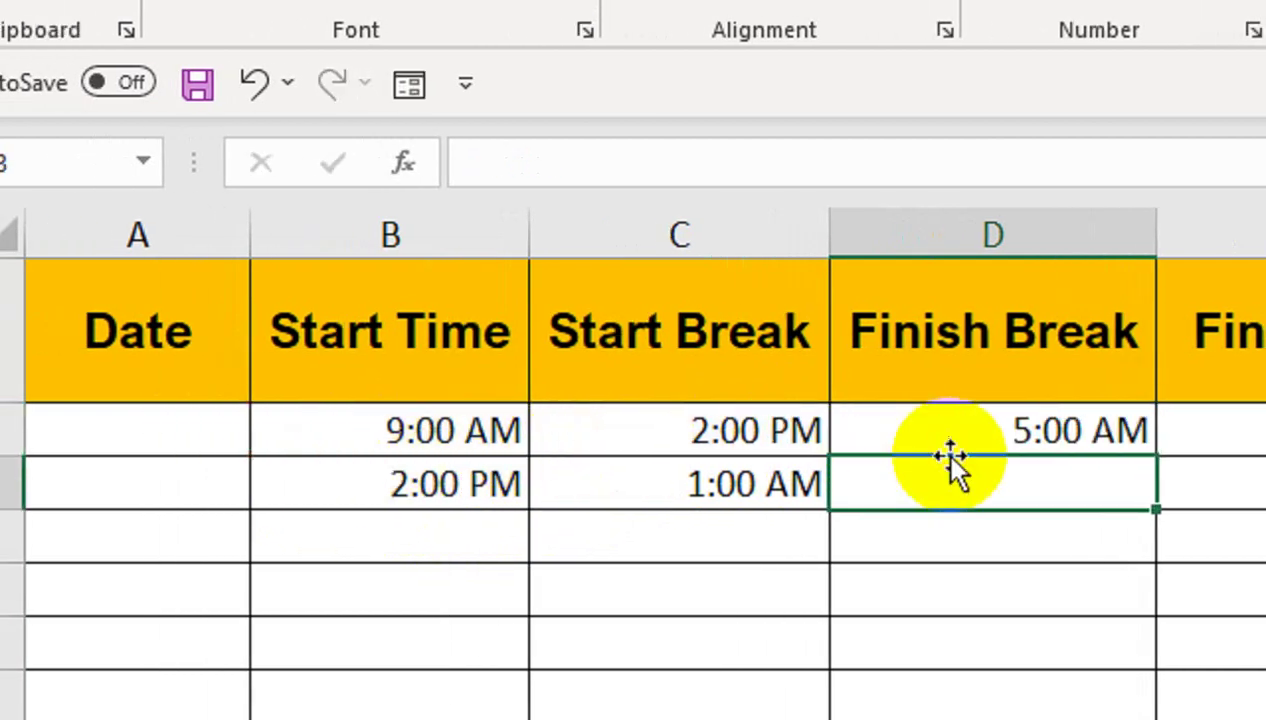
{"action": "left_click", "coordinate": [964, 436]}
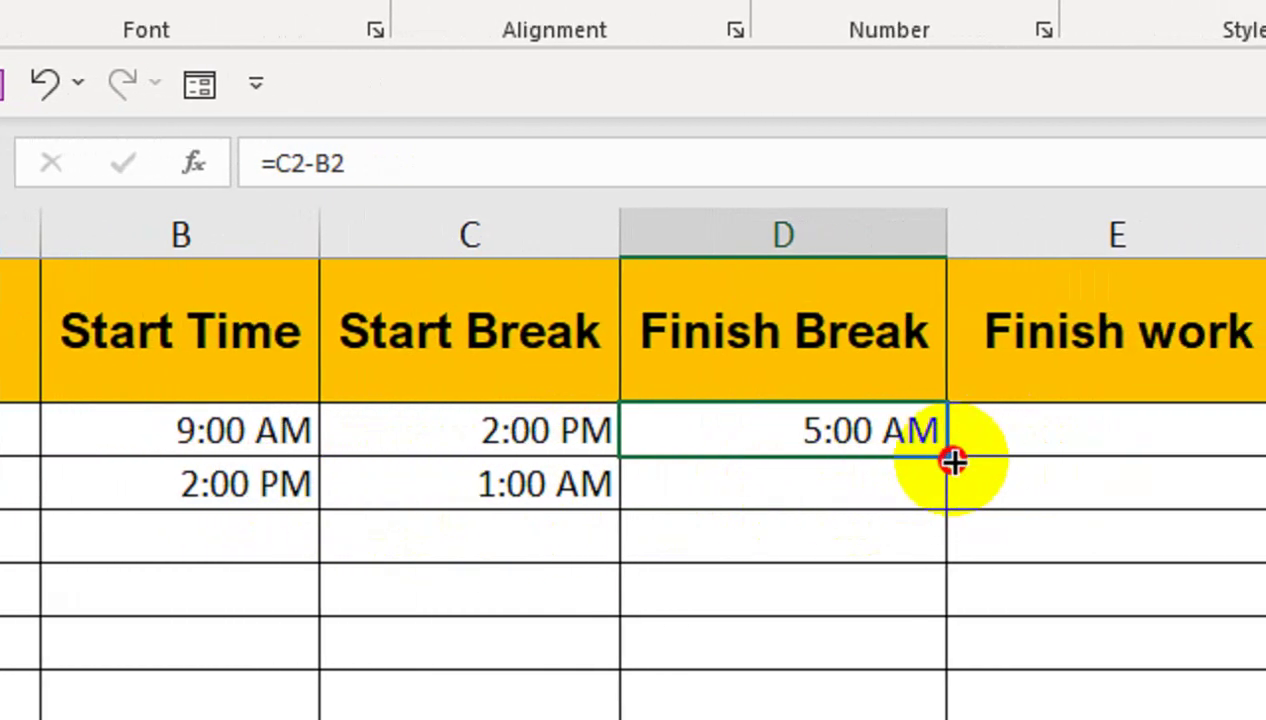
{"action": "left_click_drag", "start_coordinate": [953, 460], "coordinate": [950, 508]}
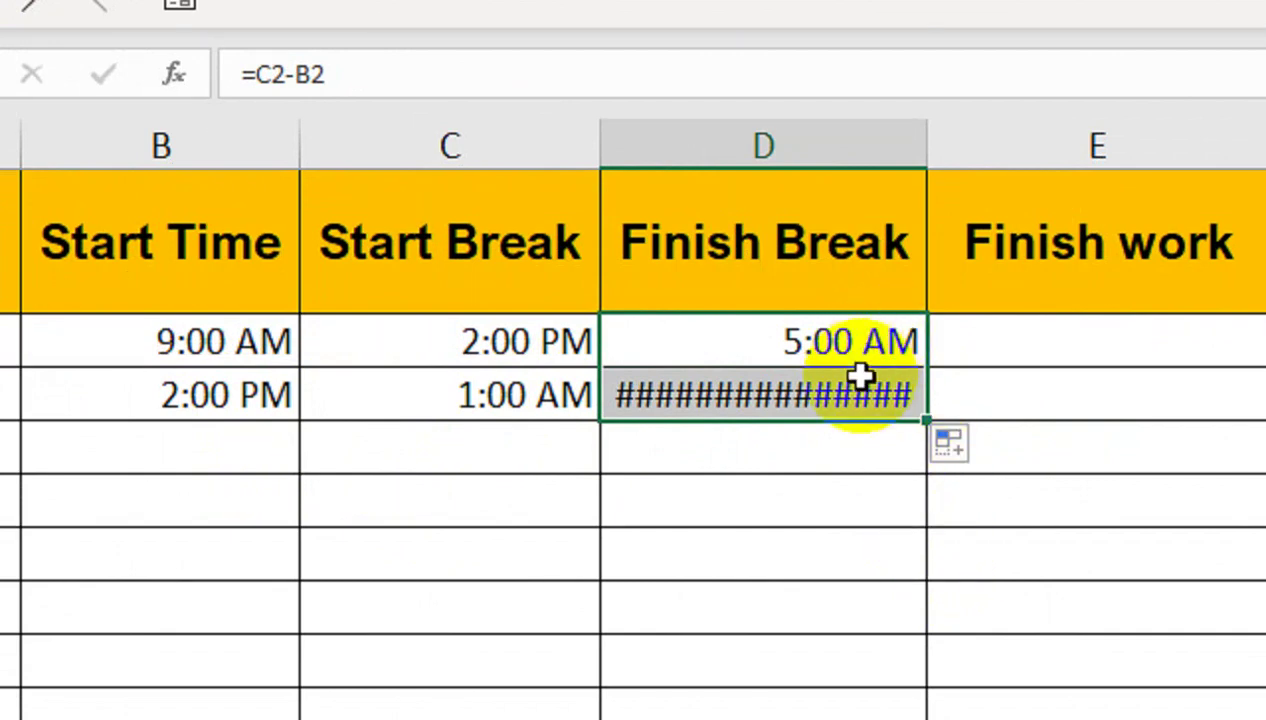
{"action": "mouse_move", "coordinate": [860, 378]}
{"action": "key", "text": "Delete"}
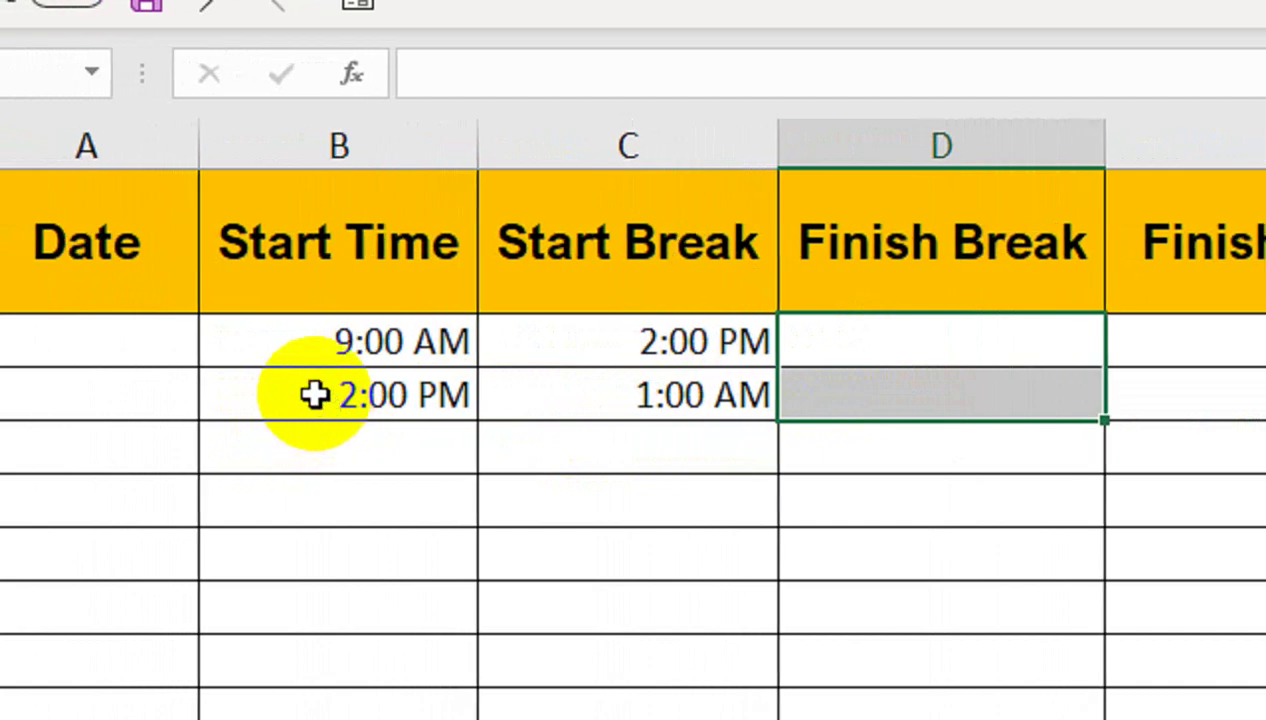
{"action": "left_click", "coordinate": [96, 338]}
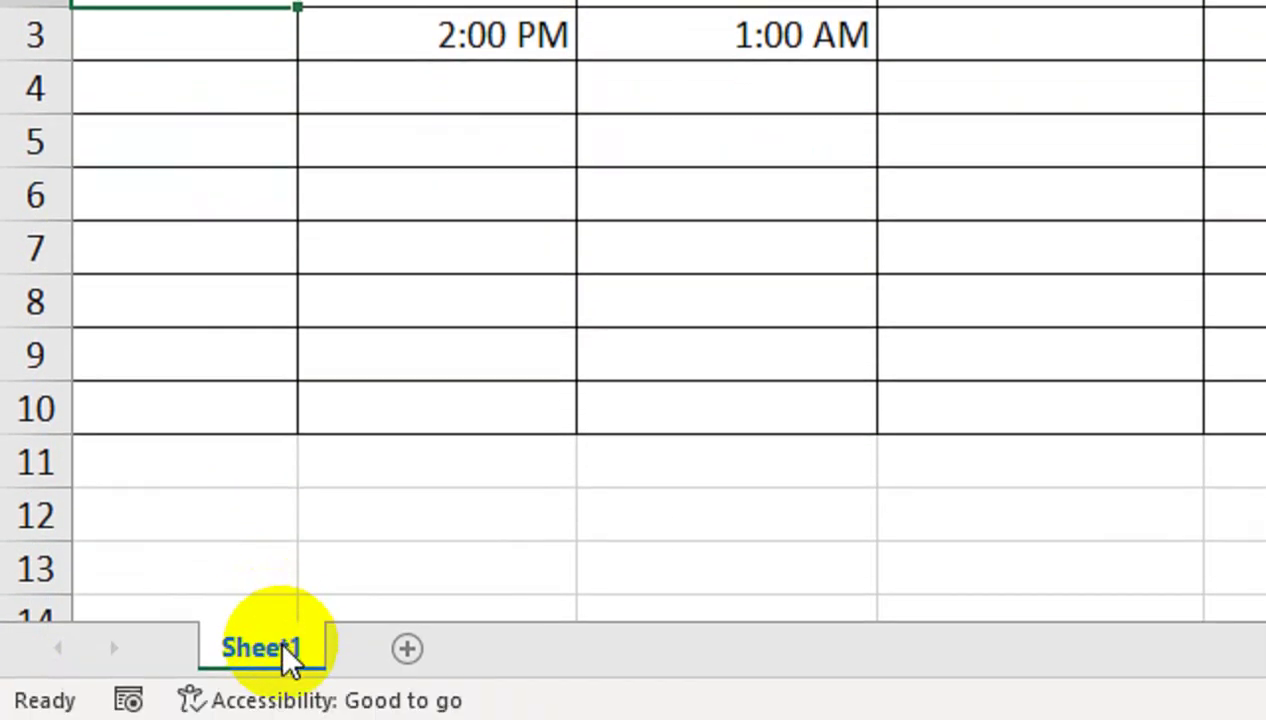
Step: Make a copy of Sheet1 using Move or Copy with Create a copy ticked
{"action": "right_click", "coordinate": [286, 648]}
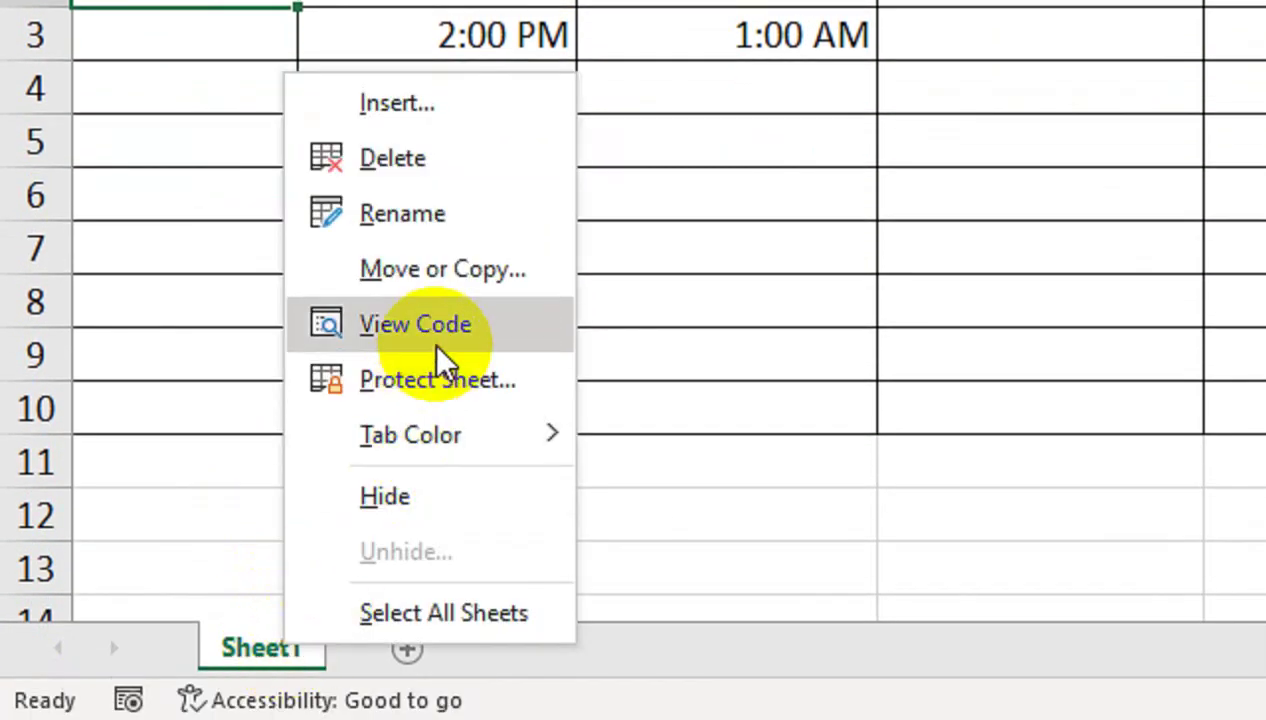
{"action": "left_click", "coordinate": [474, 285]}
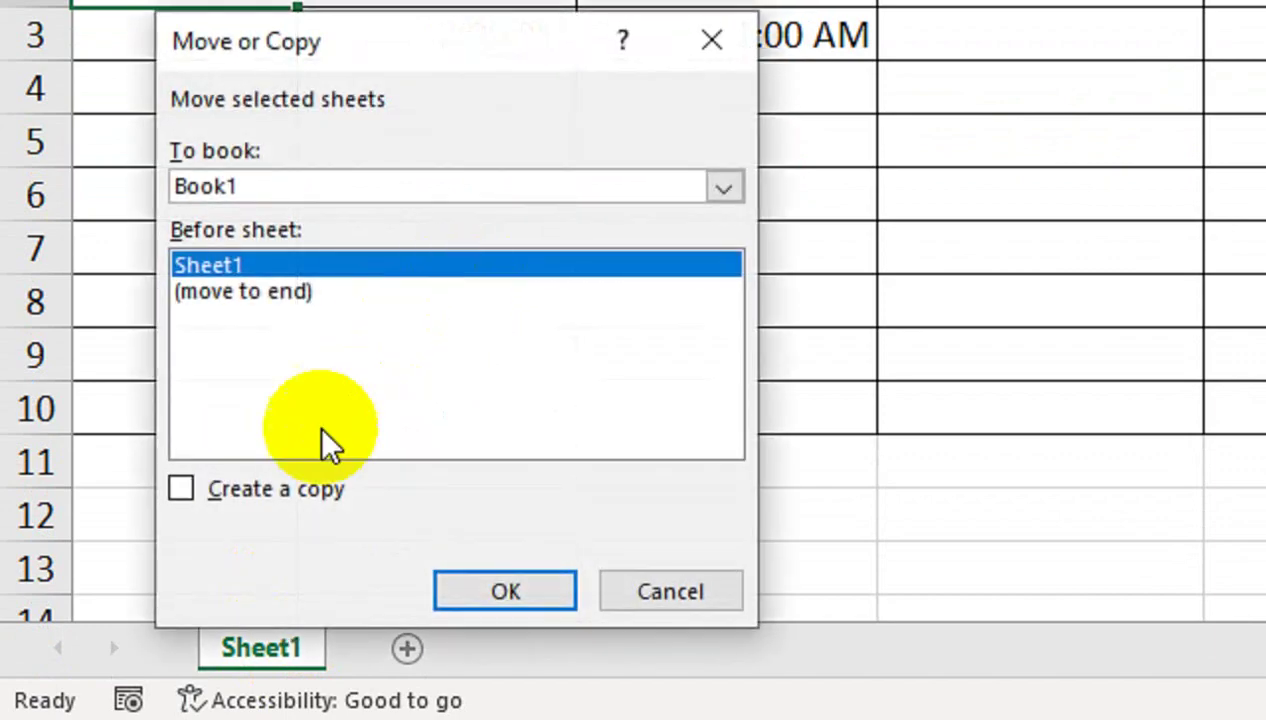
{"action": "left_click", "coordinate": [285, 489]}
{"action": "left_click", "coordinate": [468, 590]}
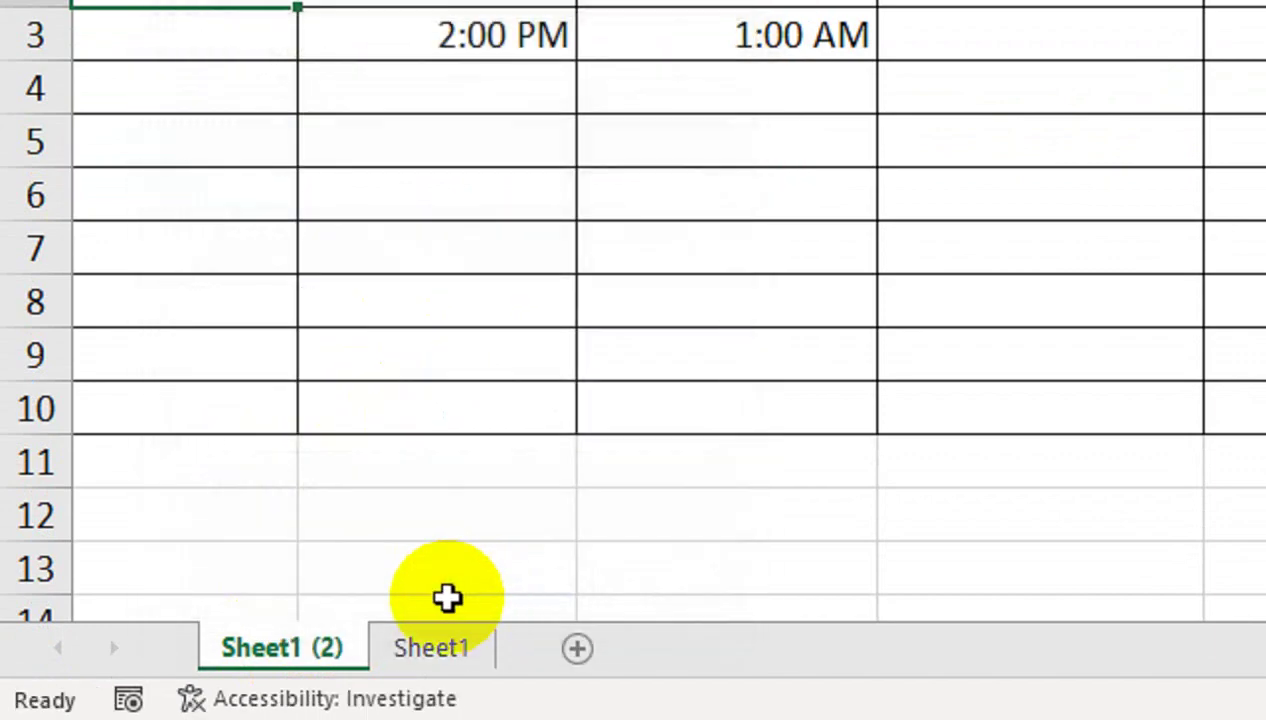
Step: Rename the original sheet tab MON and the copied tab TUE
{"action": "left_click", "coordinate": [410, 655]}
{"action": "left_click", "coordinate": [333, 650]}
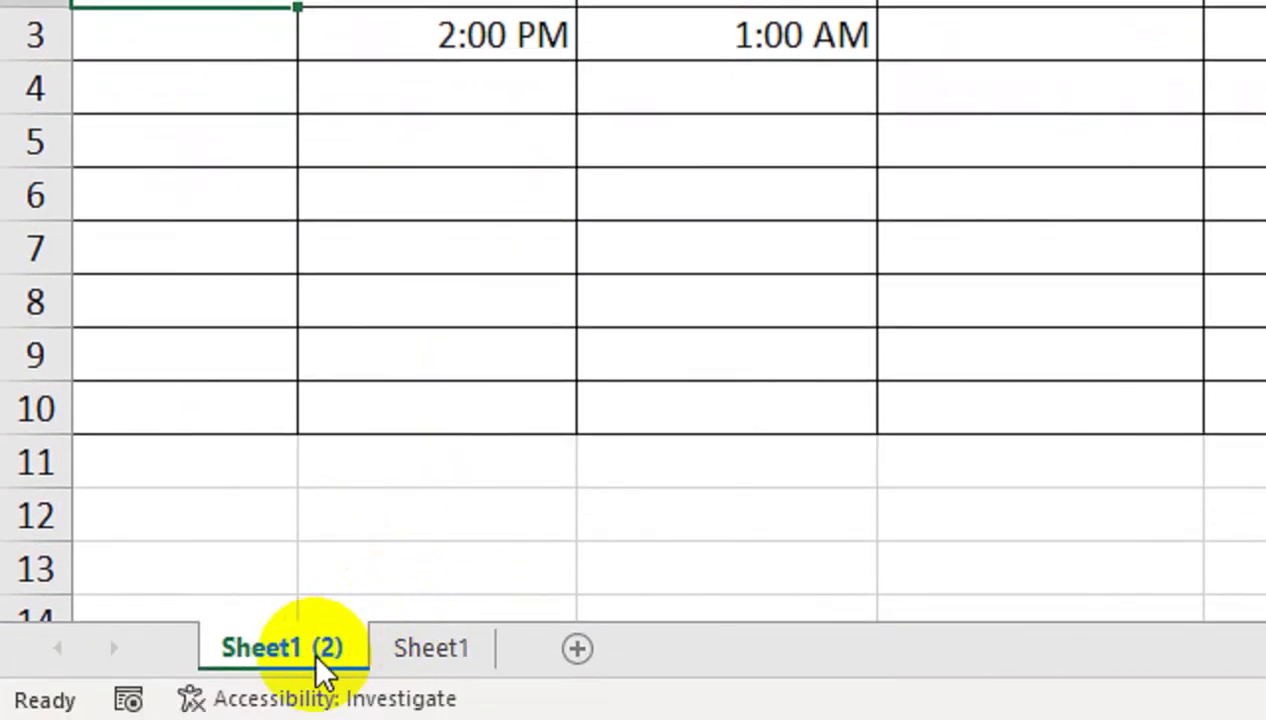
{"action": "left_click", "coordinate": [400, 650]}
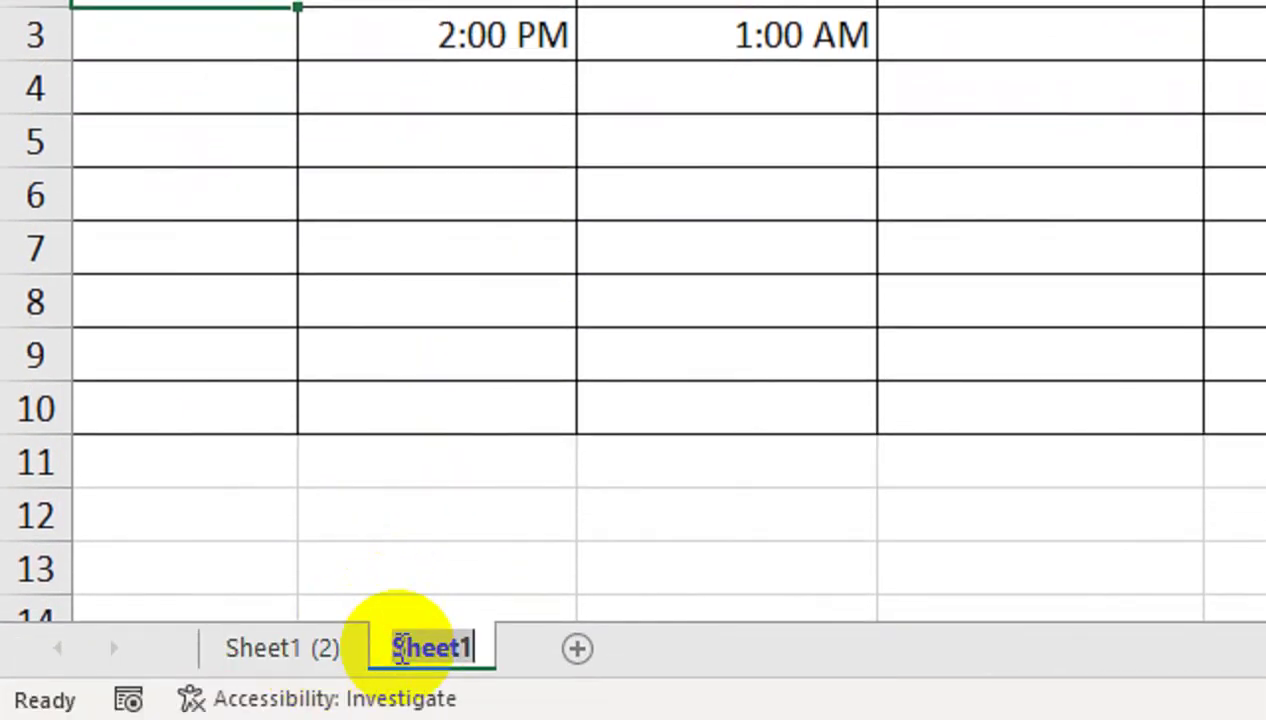
{"action": "type", "text": "MON"}
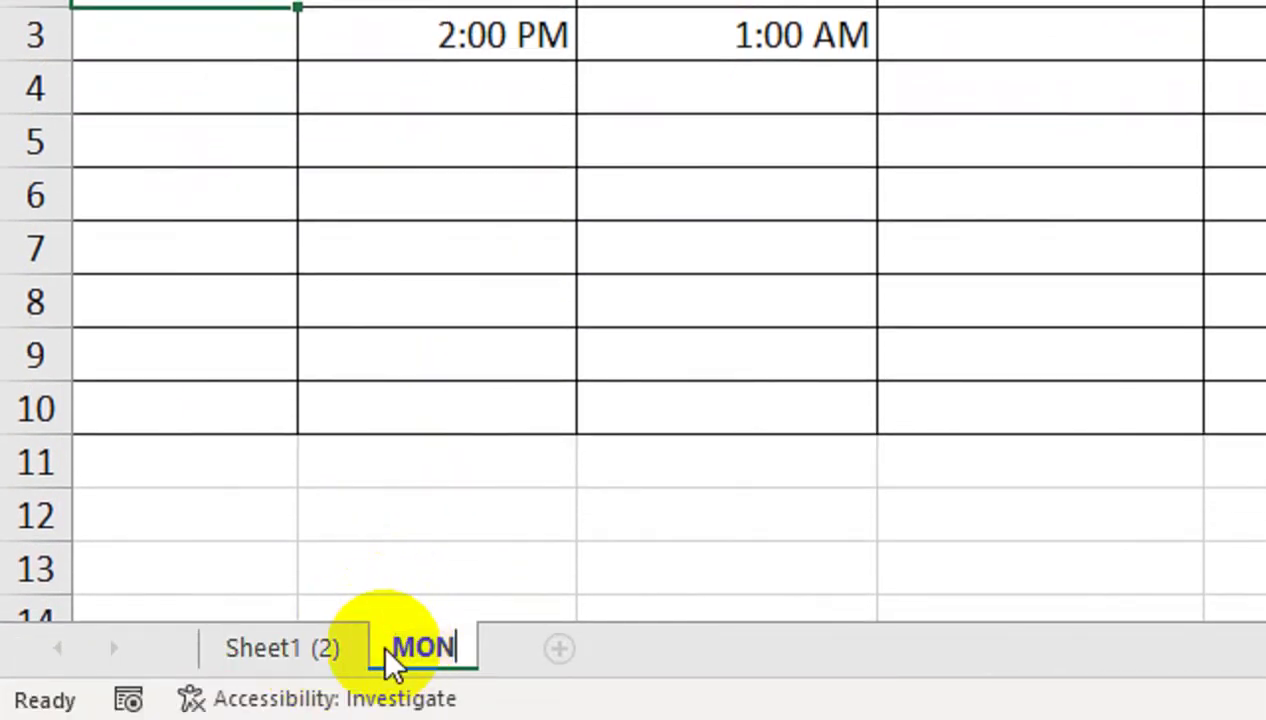
{"action": "left_click", "coordinate": [312, 645]}
{"action": "double_click", "coordinate": [315, 648]}
{"action": "type", "text": "TUE"}
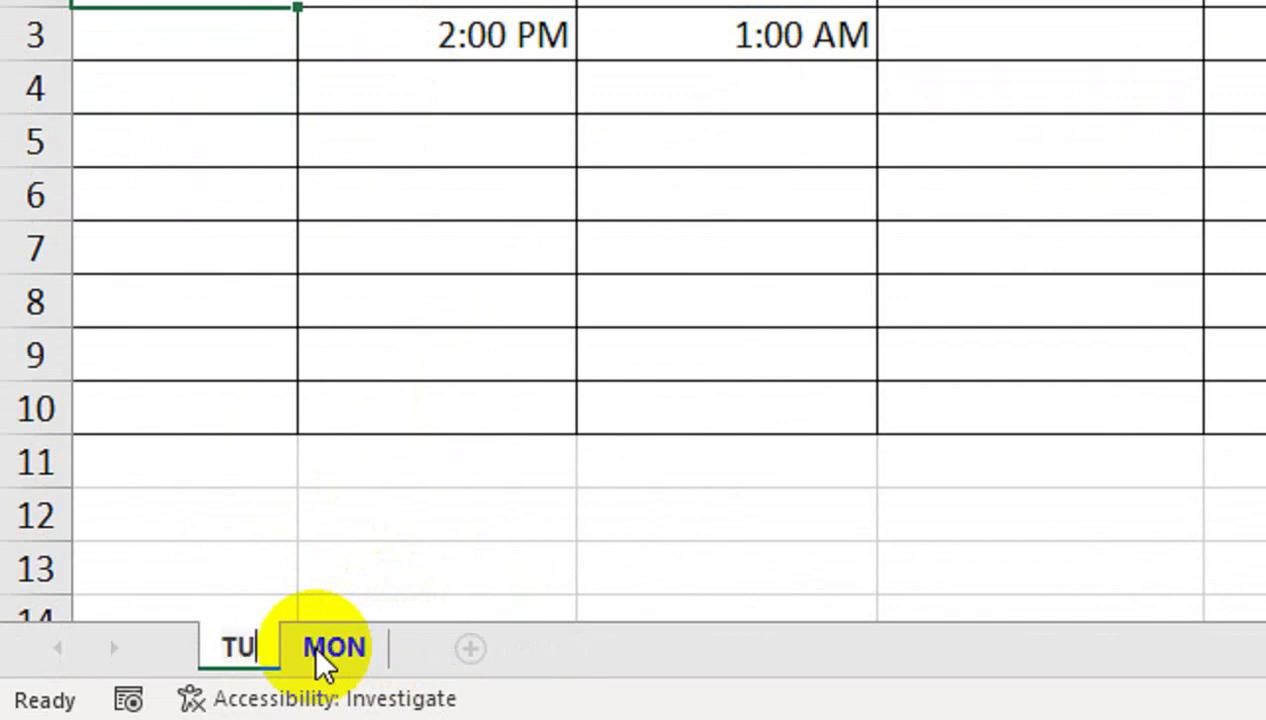
{"action": "left_click", "coordinate": [316, 646]}
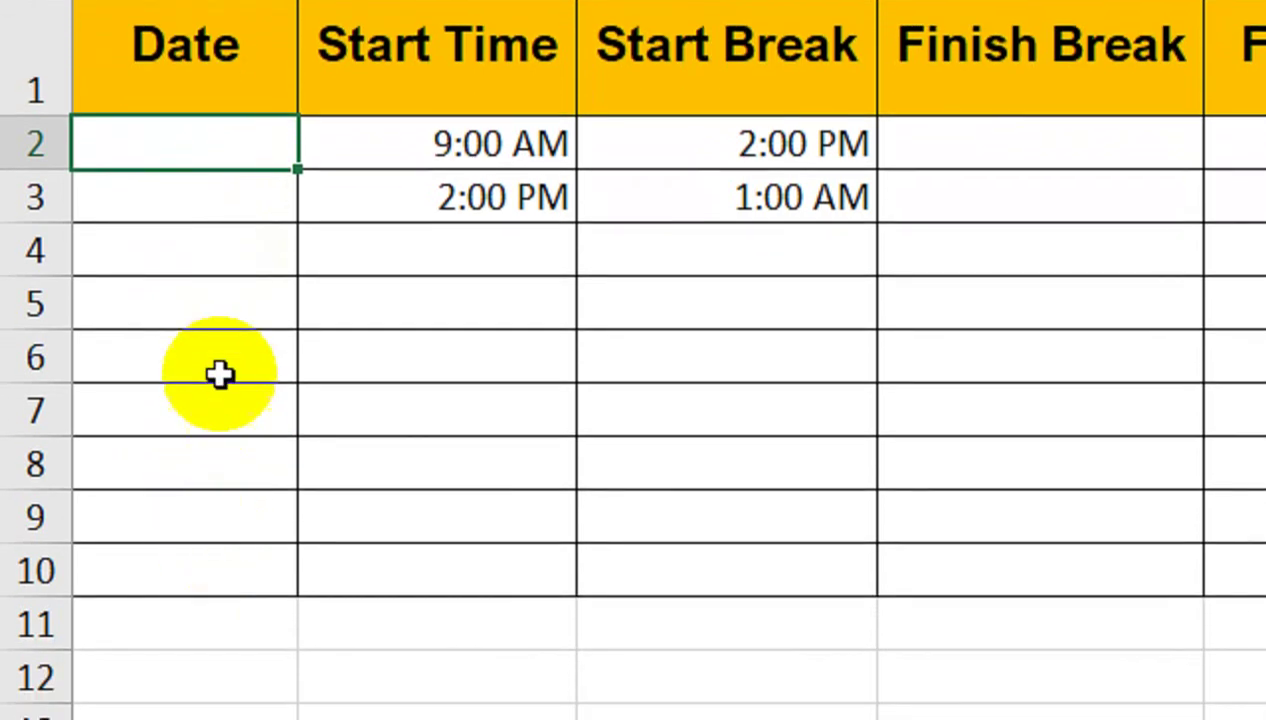
Step: Enter MONDAY in A2 and fill the weekdays down to SUNDAY in A8
{"action": "left_click", "coordinate": [223, 198]}
{"action": "type", "text": "MONDAY"}
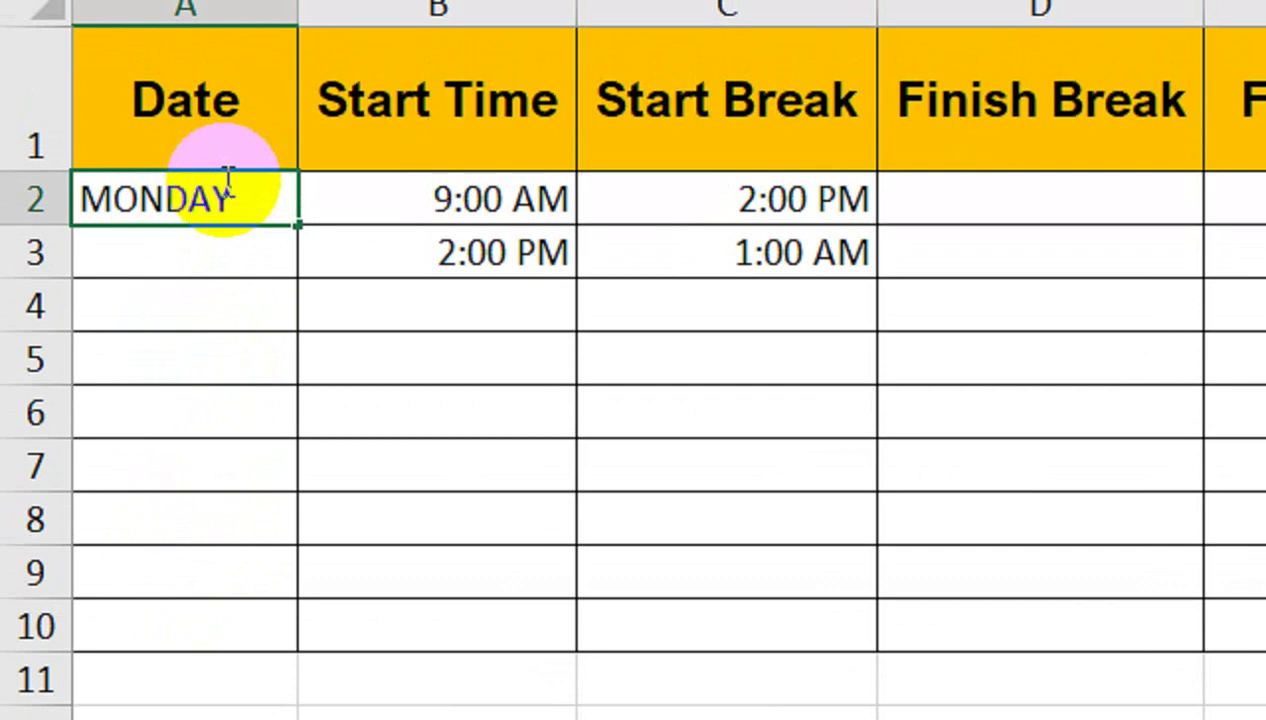
{"action": "key", "text": "Return"}
{"action": "left_click", "coordinate": [277, 198]}
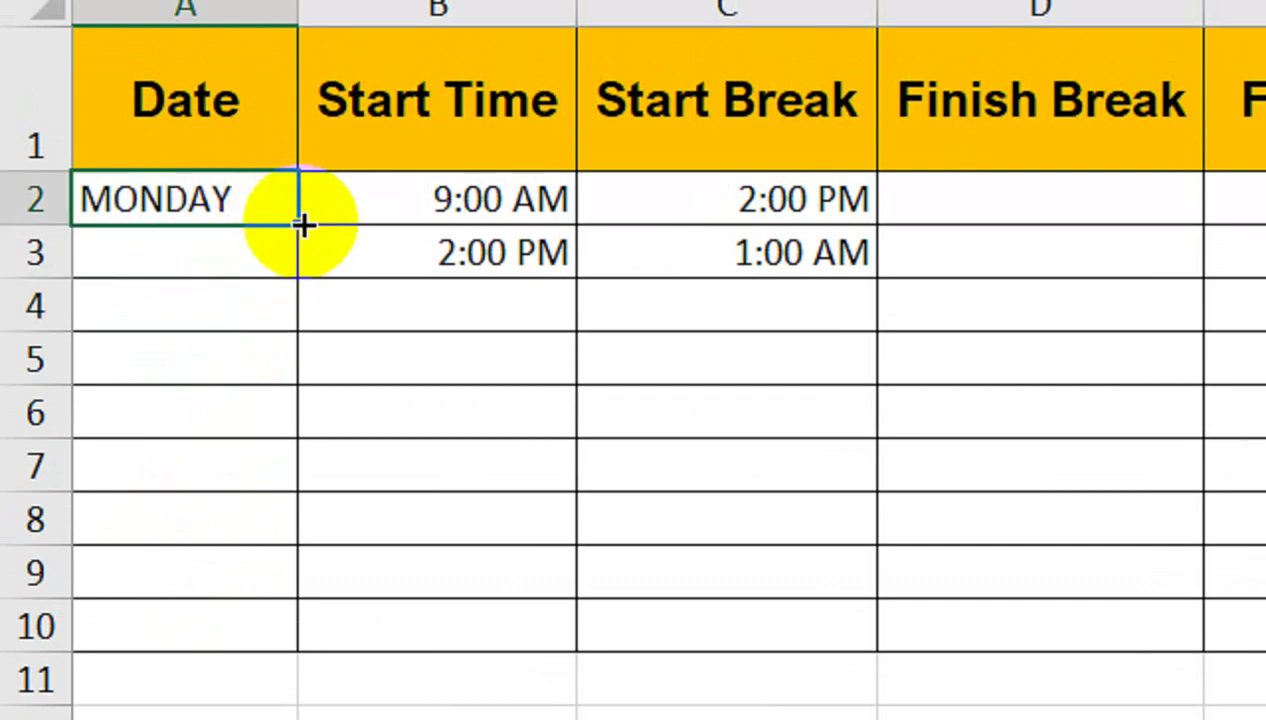
{"action": "left_click_drag", "start_coordinate": [302, 223], "coordinate": [384, 646]}
{"action": "left_click_drag", "start_coordinate": [384, 543], "coordinate": [398, 429]}
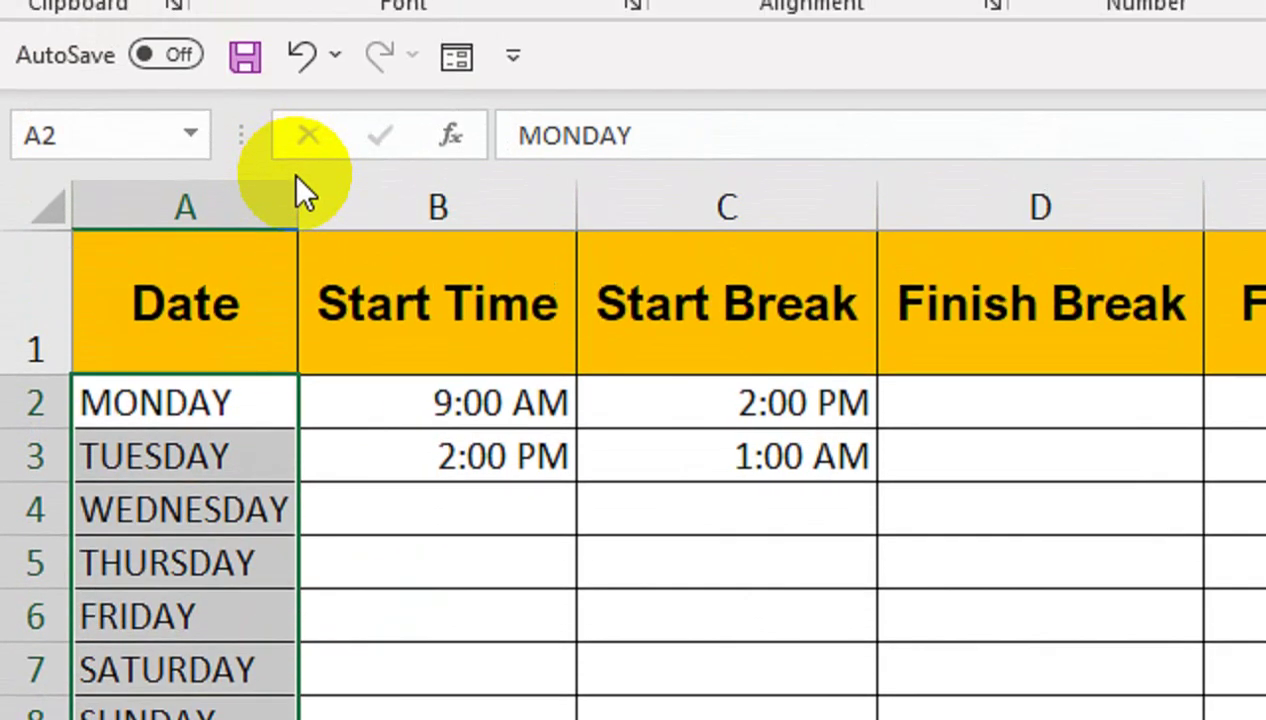
Step: Widen column A so the day names fit
{"action": "left_click_drag", "start_coordinate": [297, 189], "coordinate": [335, 206]}
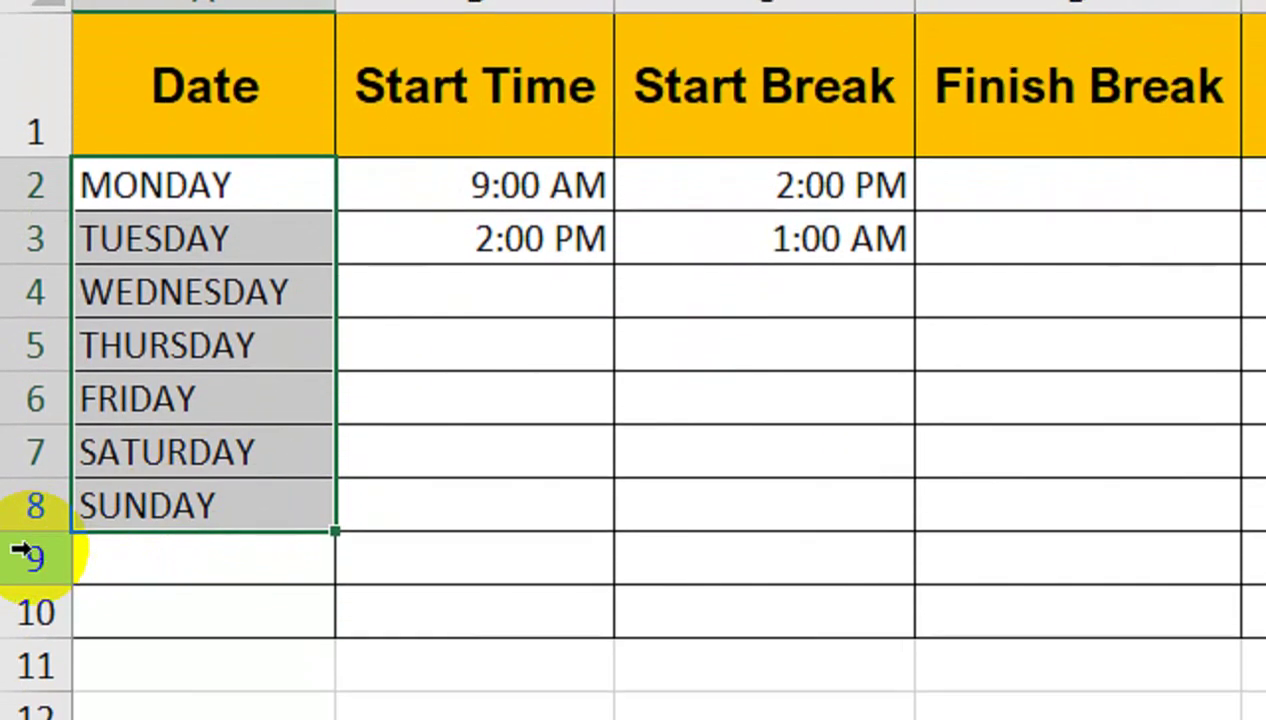
{"action": "left_click_drag", "start_coordinate": [30, 693], "coordinate": [20, 540]}
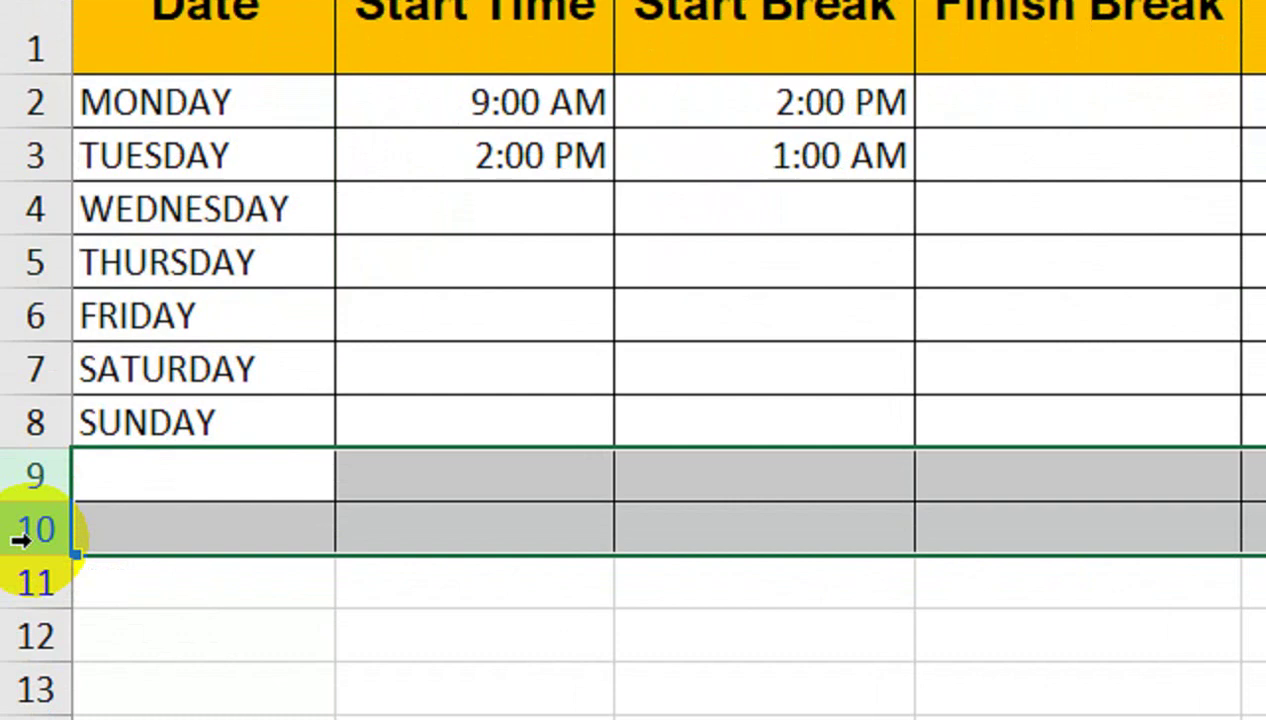
{"action": "left_click", "coordinate": [475, 262]}
{"action": "left_click", "coordinate": [575, 118]}
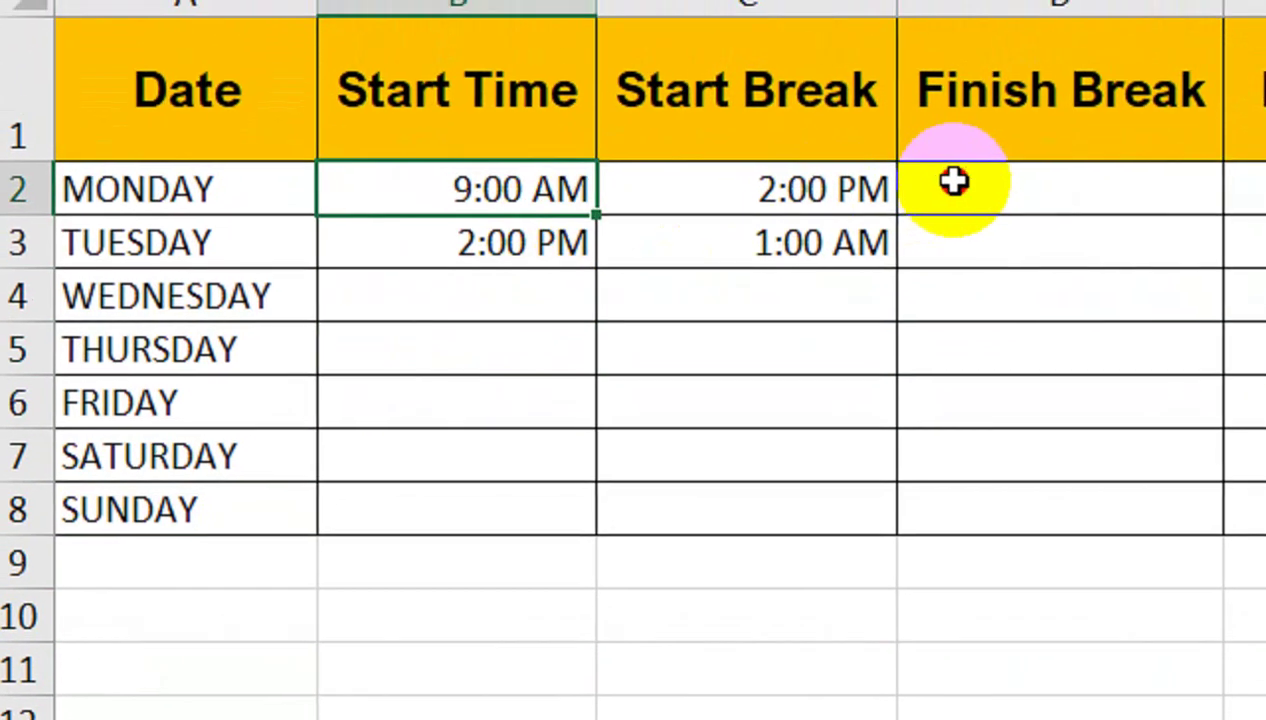
{"action": "left_click", "coordinate": [953, 181]}
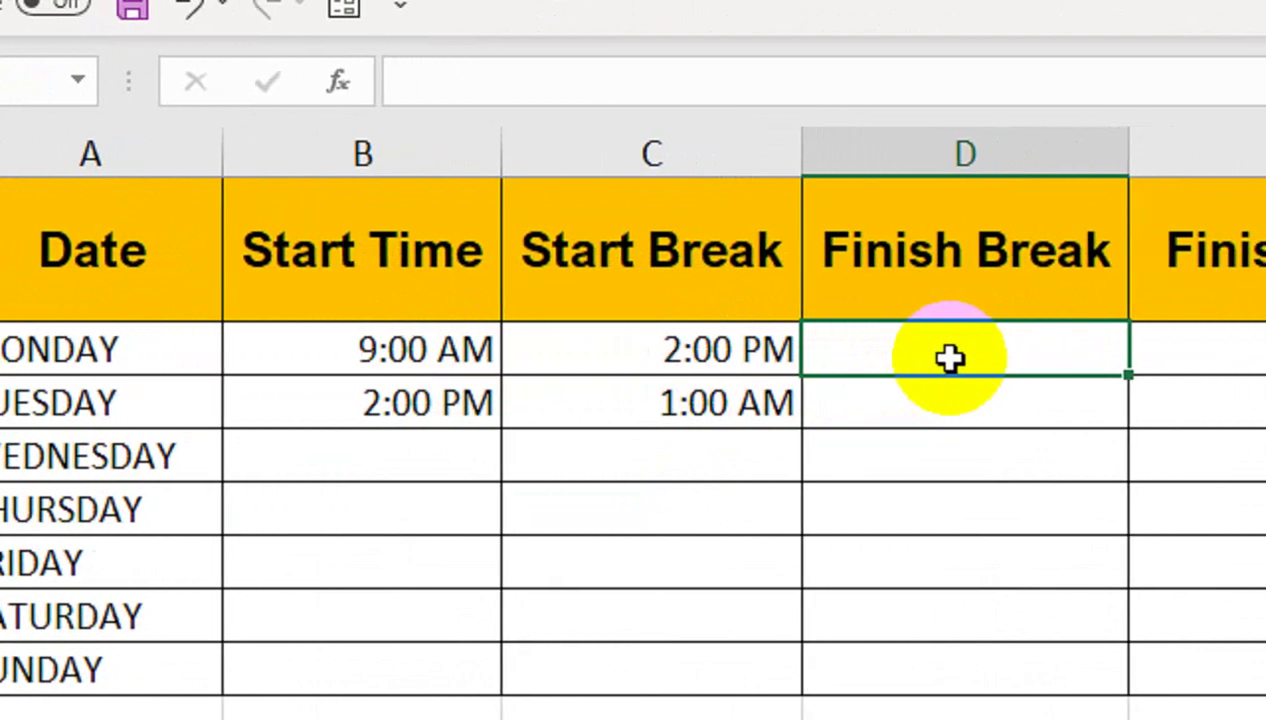
Step: Enter Monday's finish break 14:30 in D2 and finish work 18:00 in E2
{"action": "type", "text": "14"}
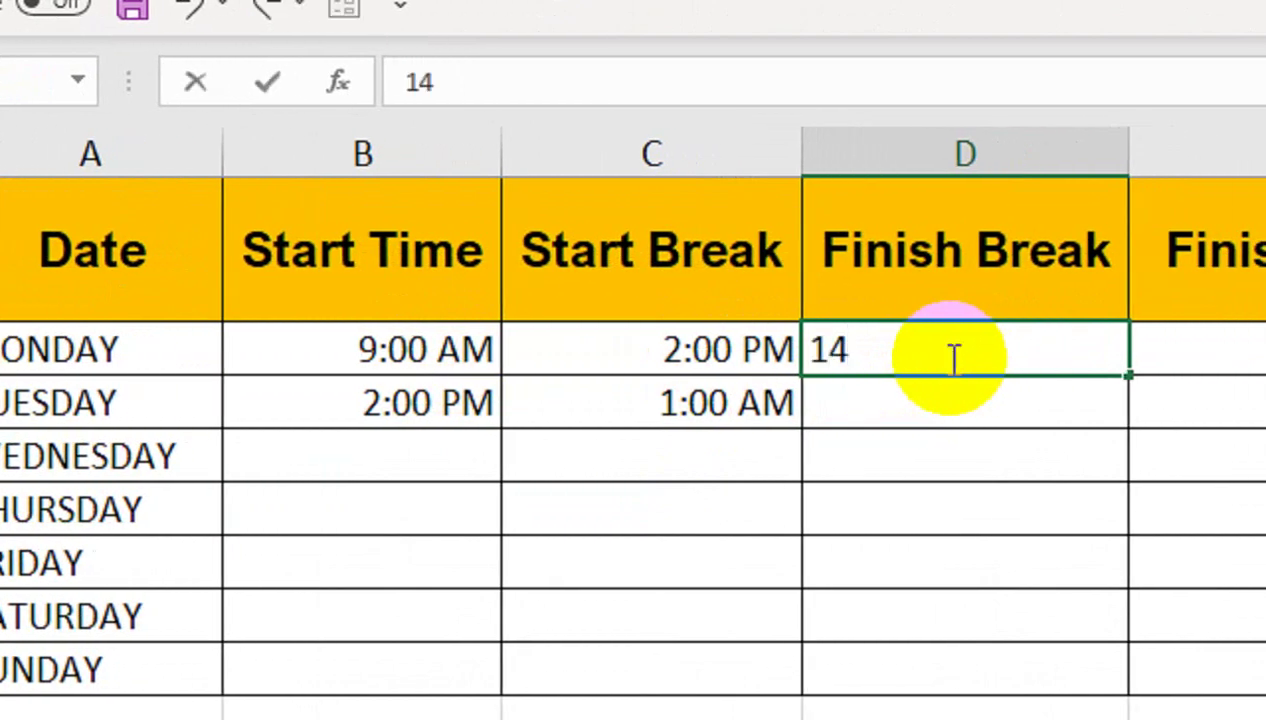
{"action": "type", "text": ":30"}
{"action": "key", "text": "Return"}
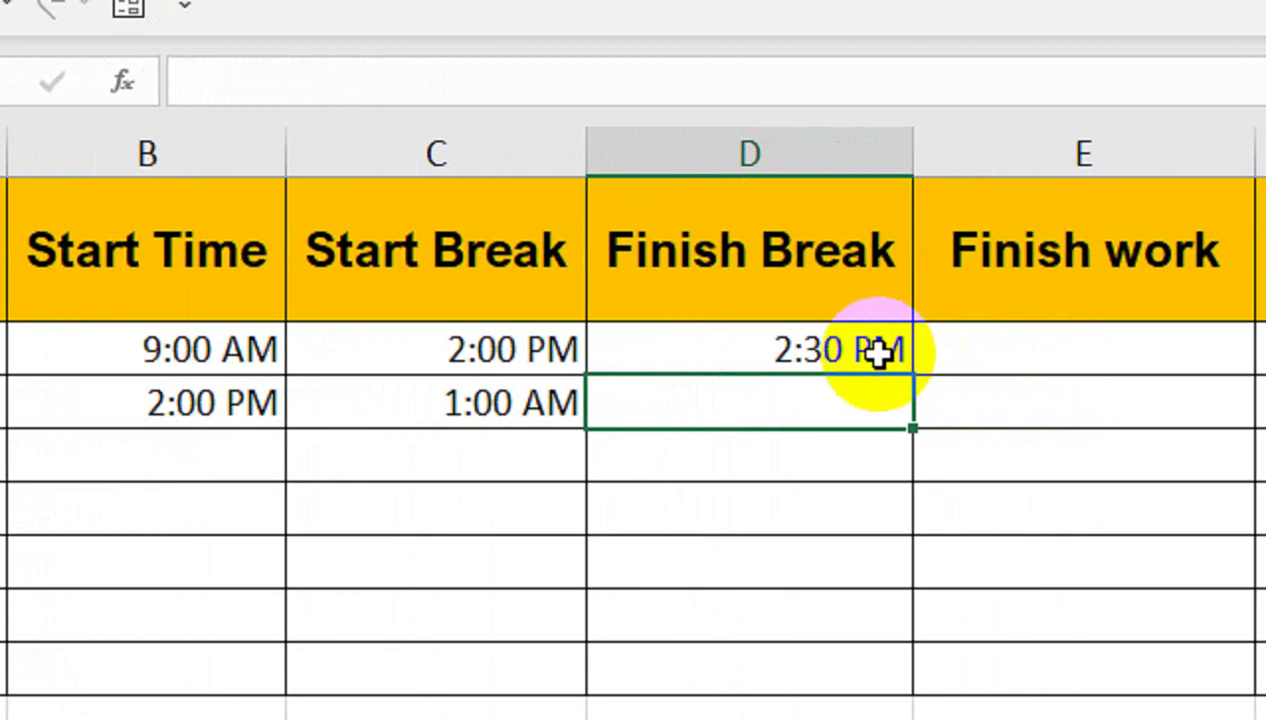
{"action": "left_click", "coordinate": [966, 348]}
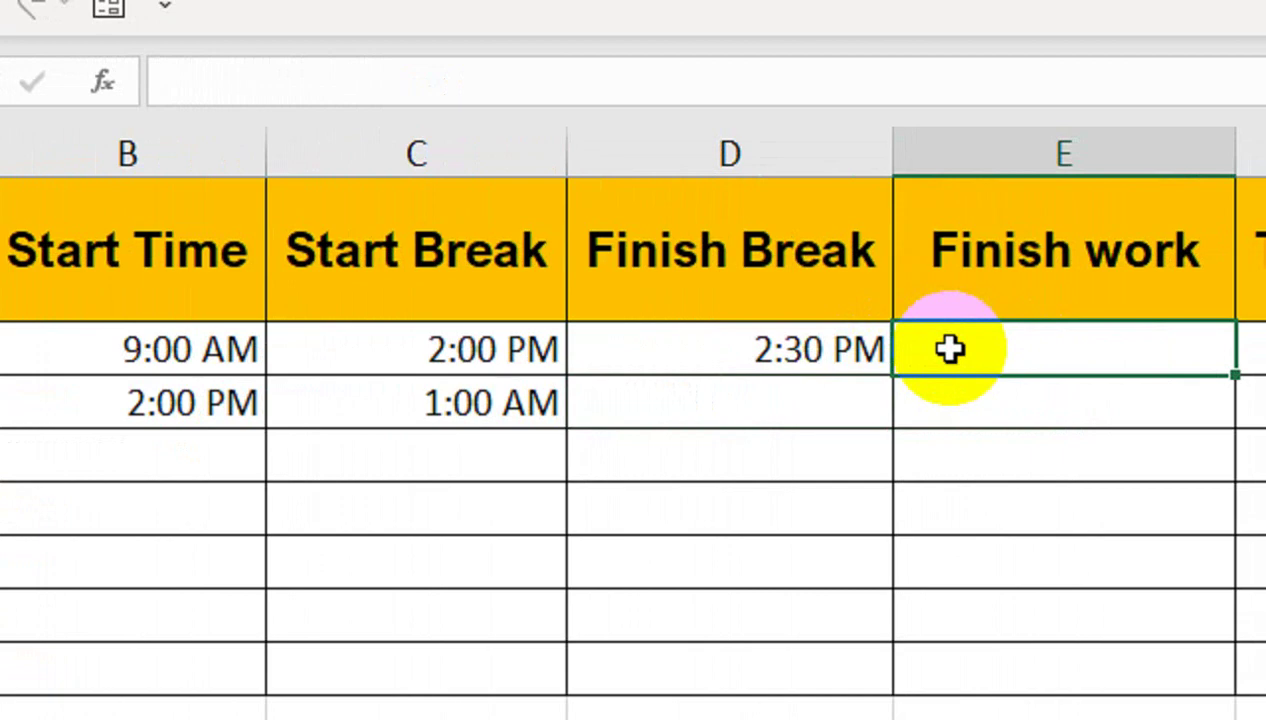
{"action": "type", "text": "18:00"}
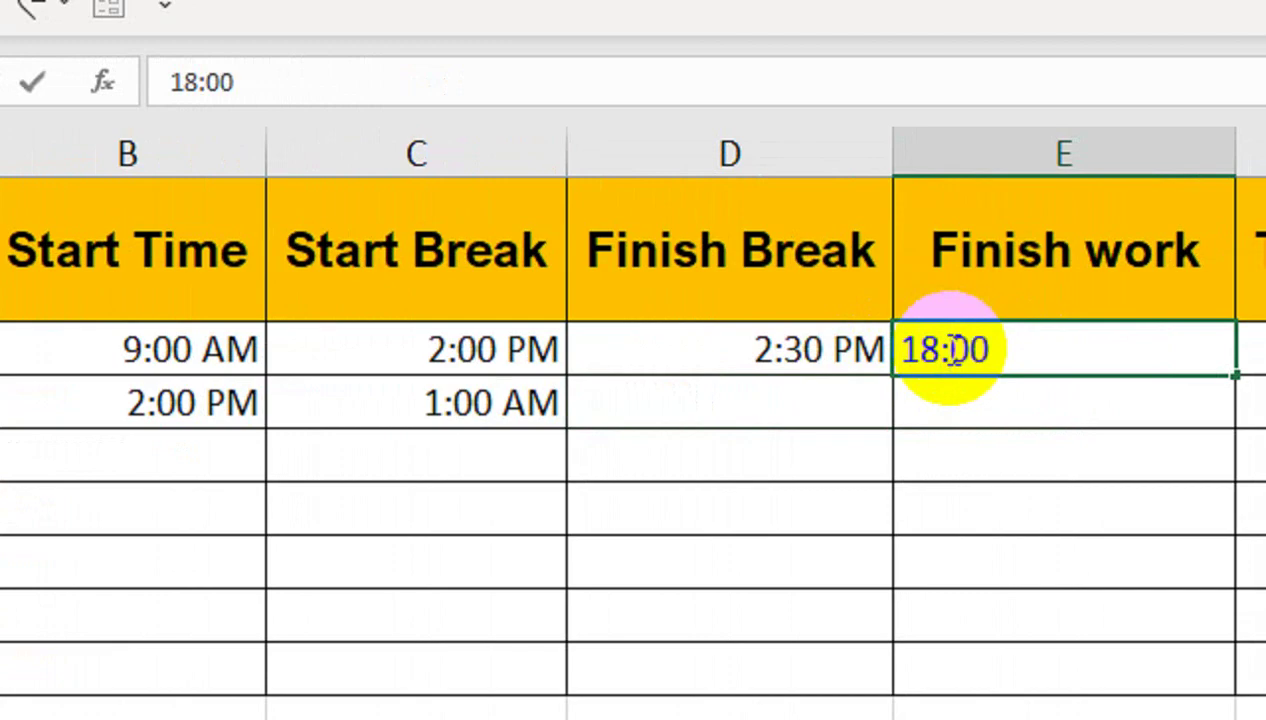
{"action": "key", "text": "Return"}
Step: Pick up the start-time cell B2's formatting with Format Painter
{"action": "left_click", "coordinate": [952, 348]}
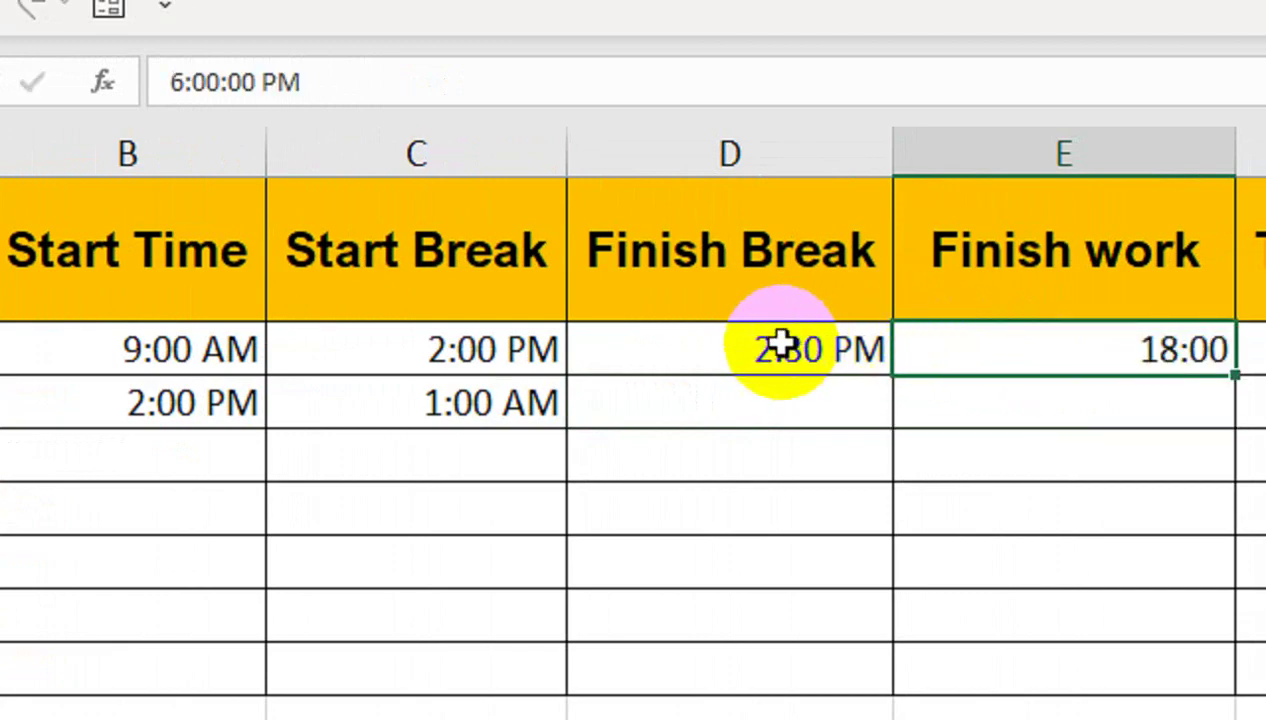
{"action": "left_click", "coordinate": [735, 362]}
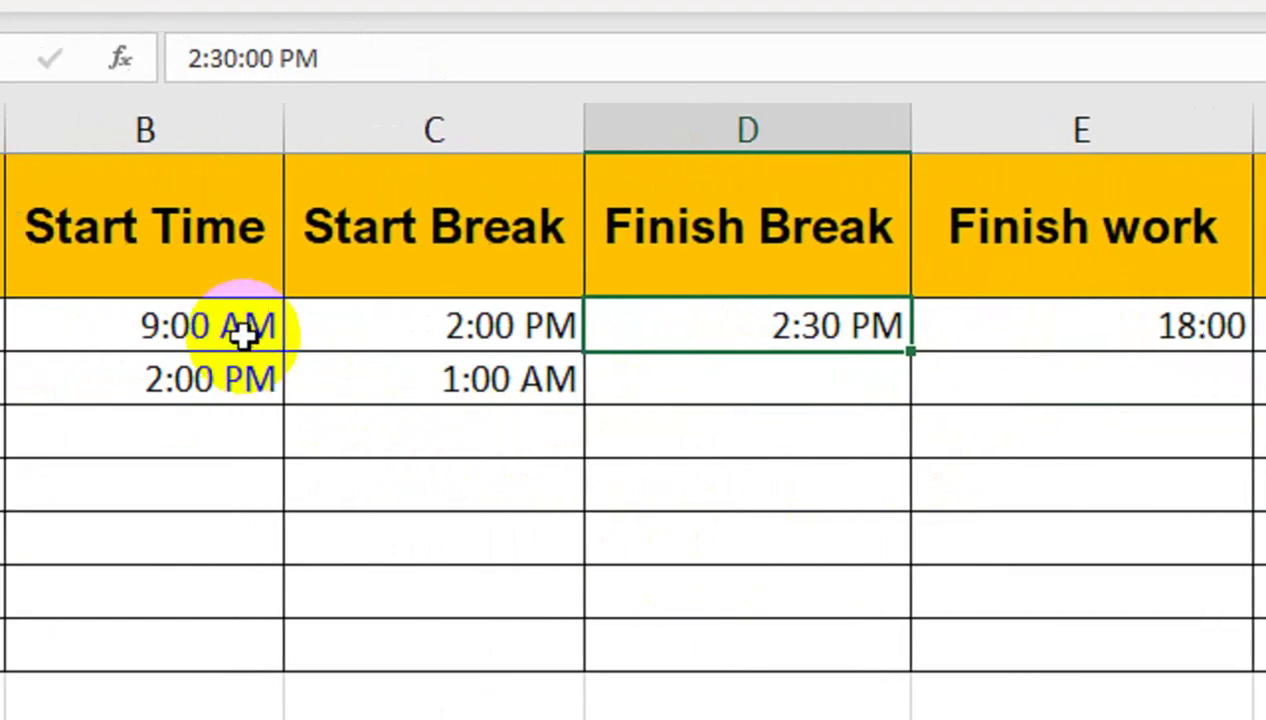
{"action": "left_click", "coordinate": [227, 354]}
{"action": "left_click", "coordinate": [126, 165]}
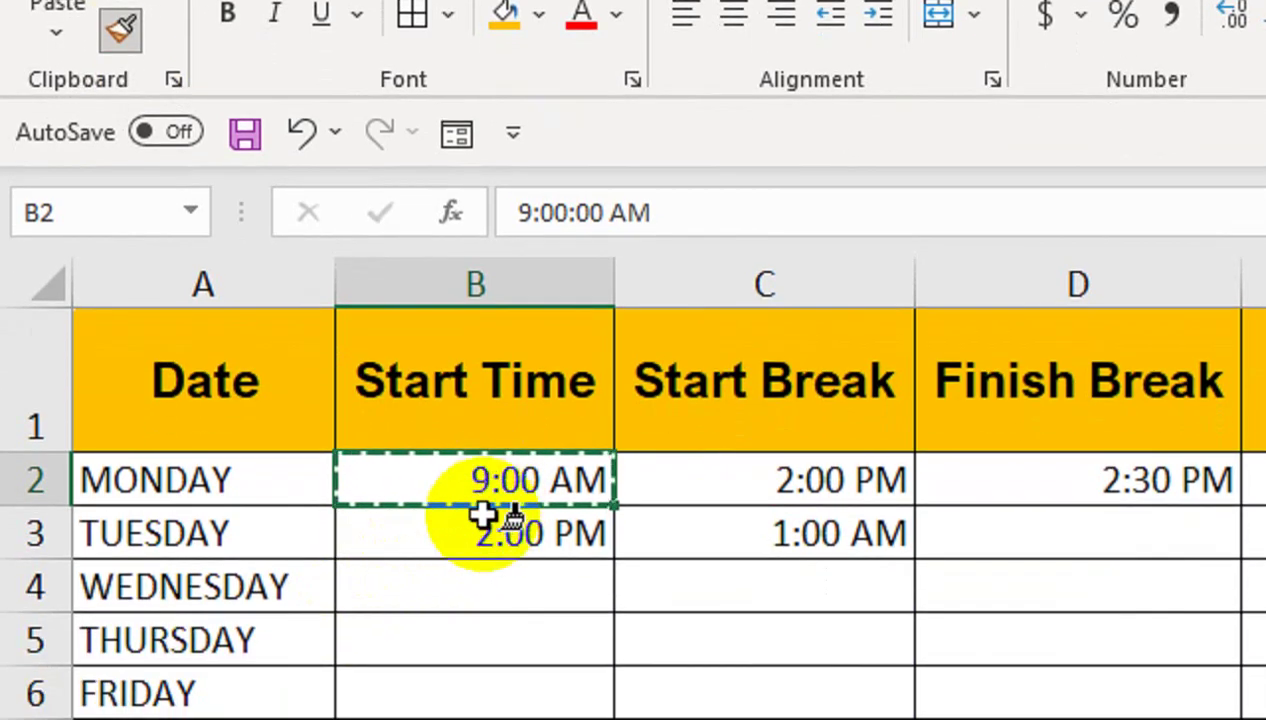
Step: Paint B2's AM/PM time format across B2:E8 and centre those times
{"action": "mouse_move", "coordinate": [483, 467]}
{"action": "left_mouse_down"}
{"action": "mouse_move", "coordinate": [1090, 480]}
{"action": "mouse_move", "coordinate": [1257, 719]}
{"action": "left_mouse_up"}
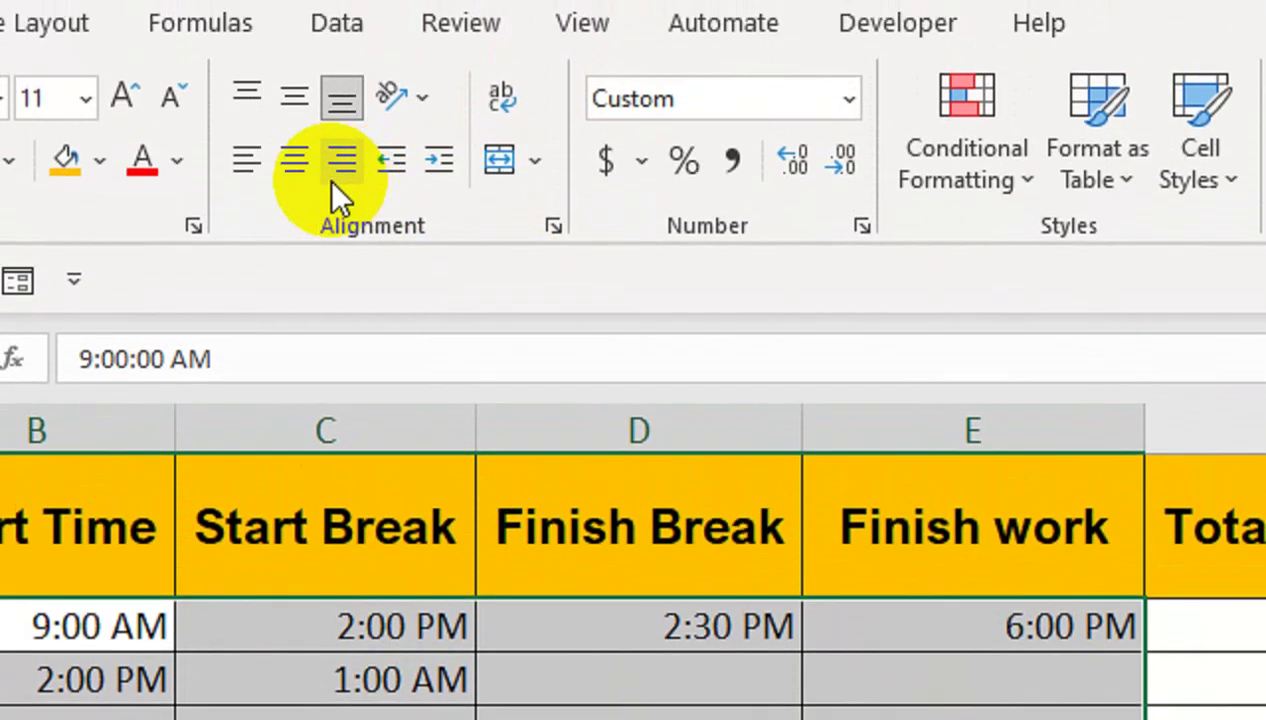
{"action": "left_click", "coordinate": [306, 165]}
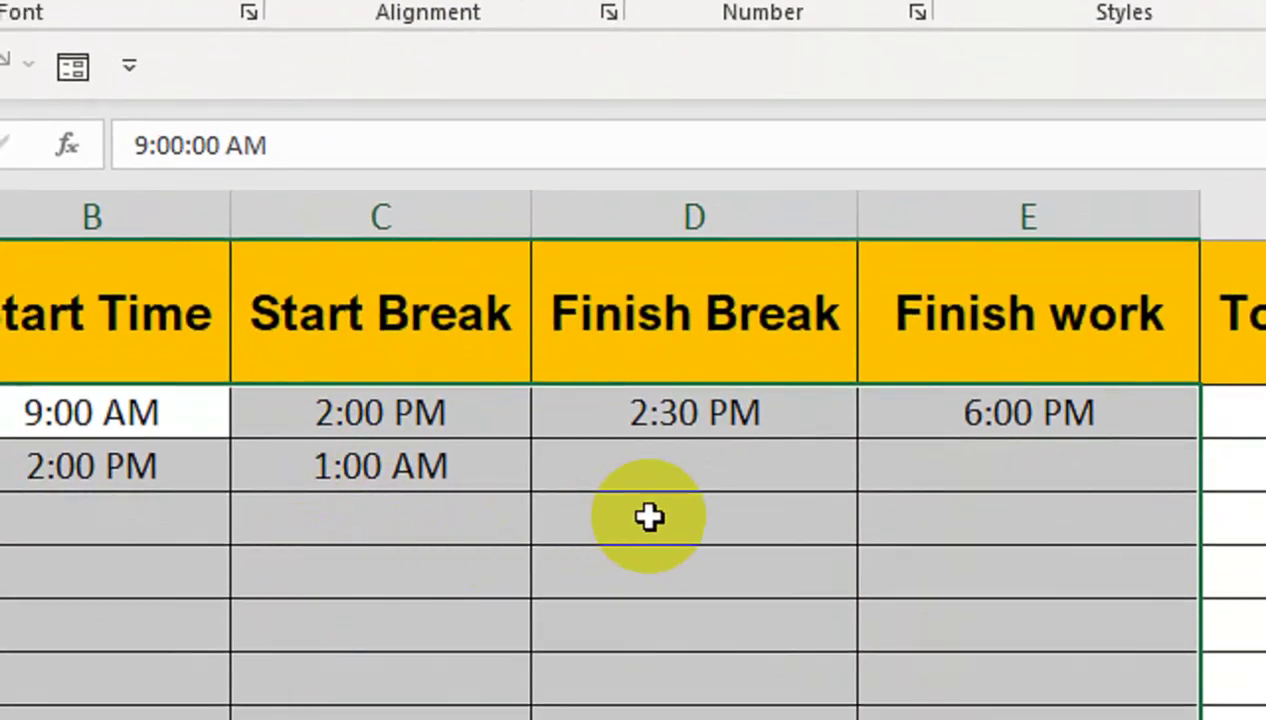
{"action": "left_click", "coordinate": [665, 465]}
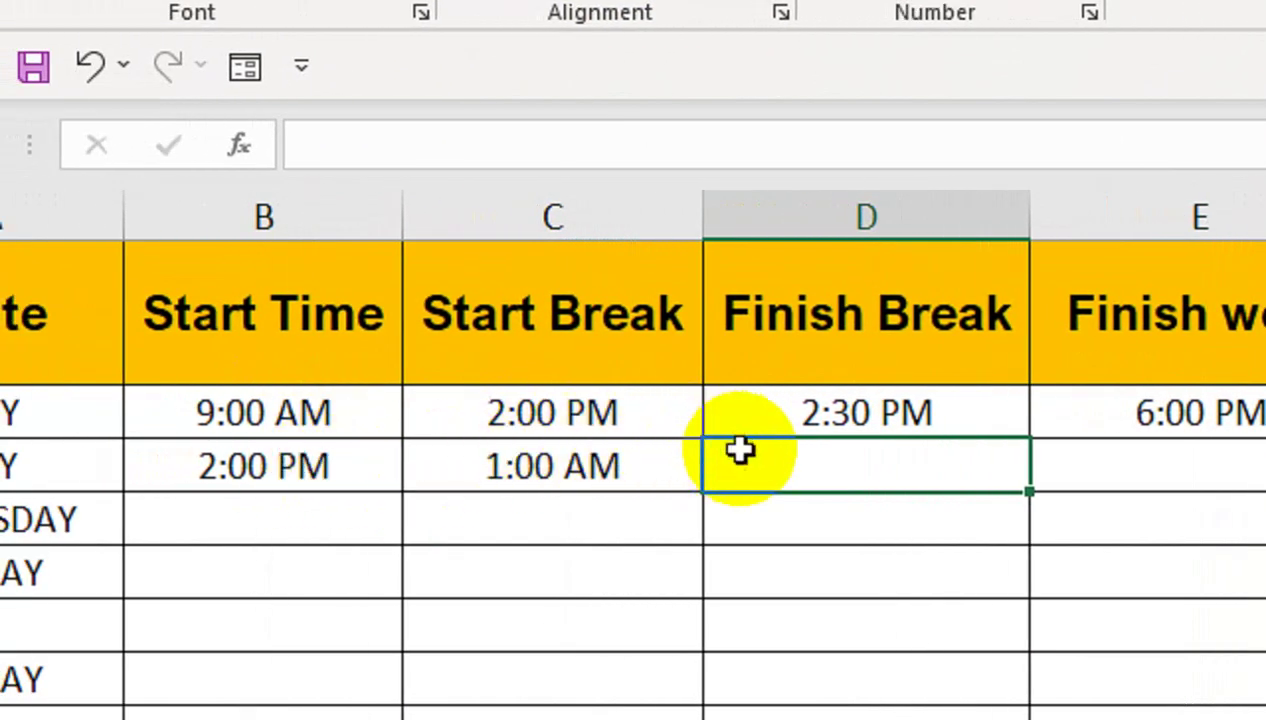
Step: Check Tuesday's start and start-break times in B3 and C3, then return to B2
{"action": "left_click", "coordinate": [580, 462]}
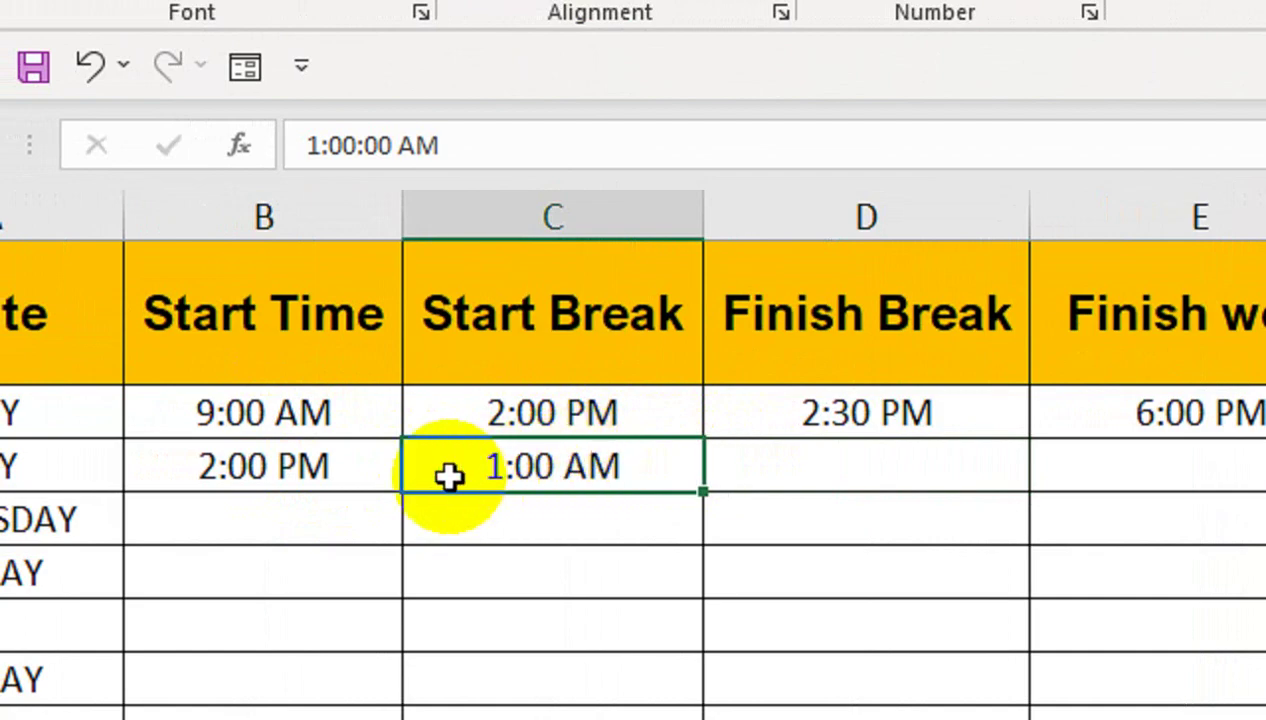
{"action": "left_click", "coordinate": [335, 479]}
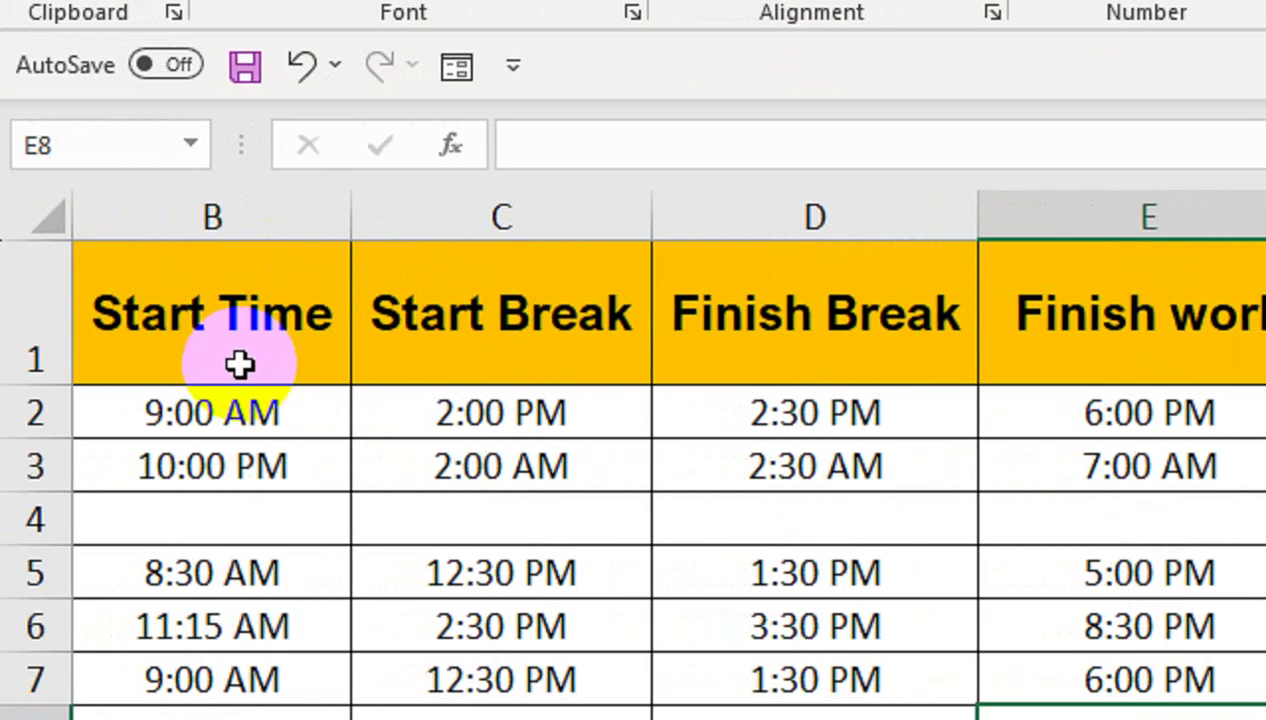
{"action": "left_click_drag", "start_coordinate": [240, 365], "coordinate": [517, 427]}
{"action": "left_click", "coordinate": [509, 412]}
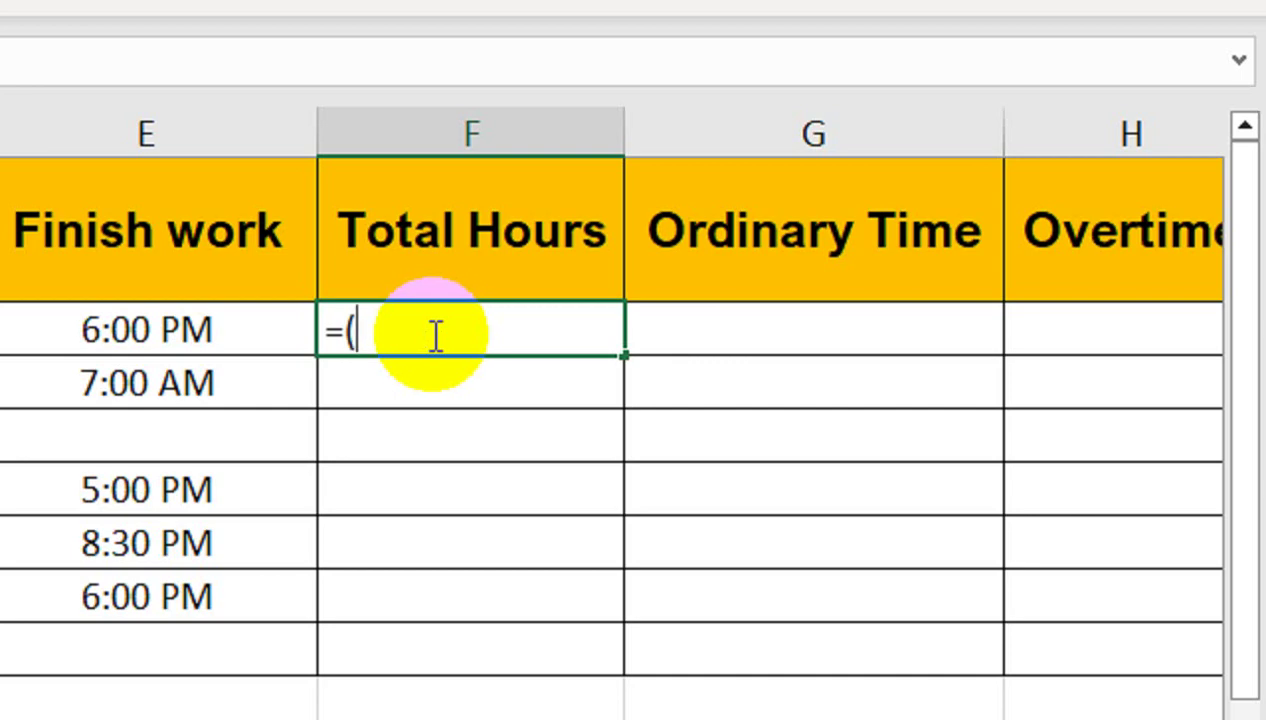
Step: Begin F2's formula with the shift length E2-B2+(E2<B2), allowing for overnight shifts
{"action": "left_click", "coordinate": [244, 342]}
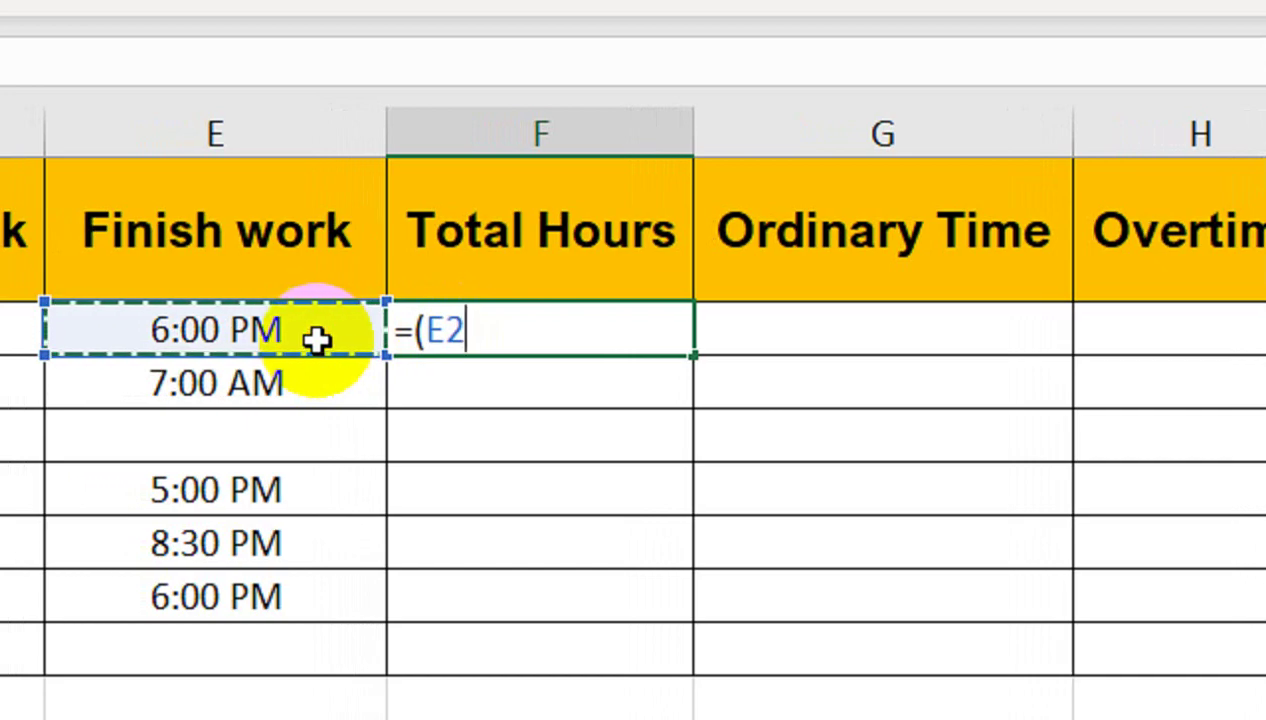
{"action": "type", "text": "-"}
{"action": "left_click", "coordinate": [57, 331]}
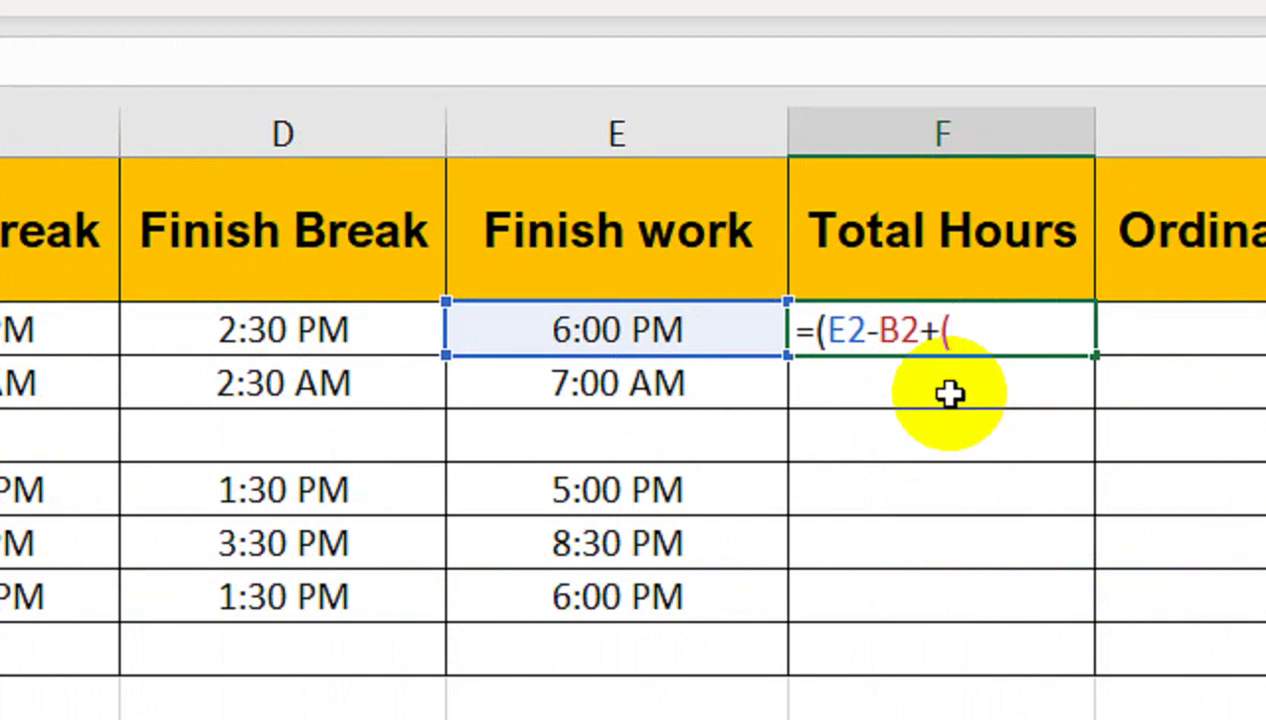
{"action": "left_click", "coordinate": [633, 331]}
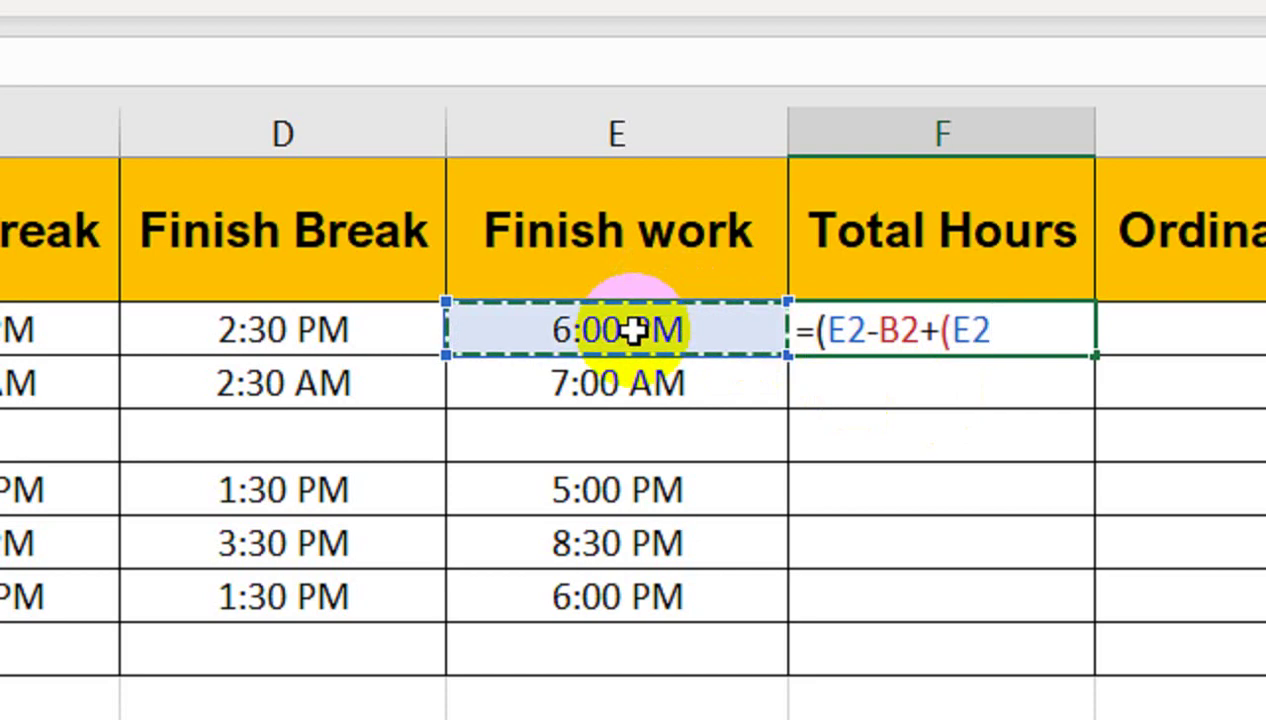
{"action": "type", "text": "<"}
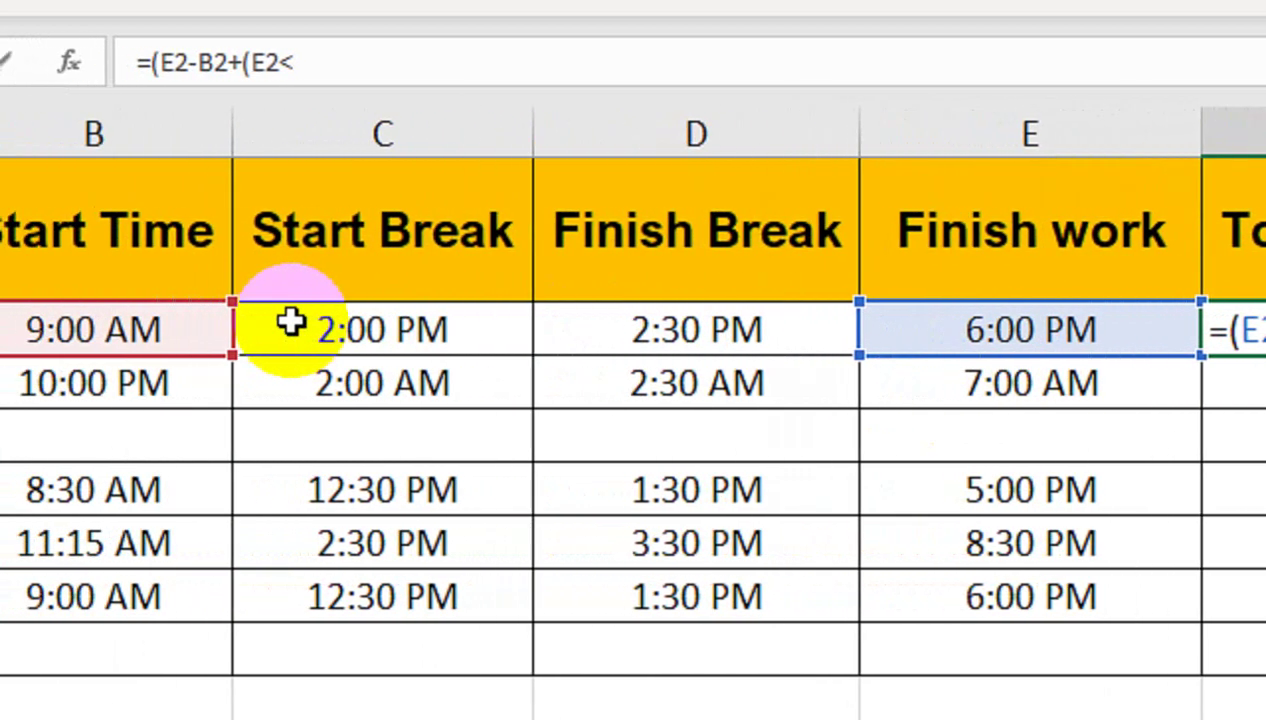
{"action": "left_click", "coordinate": [317, 333]}
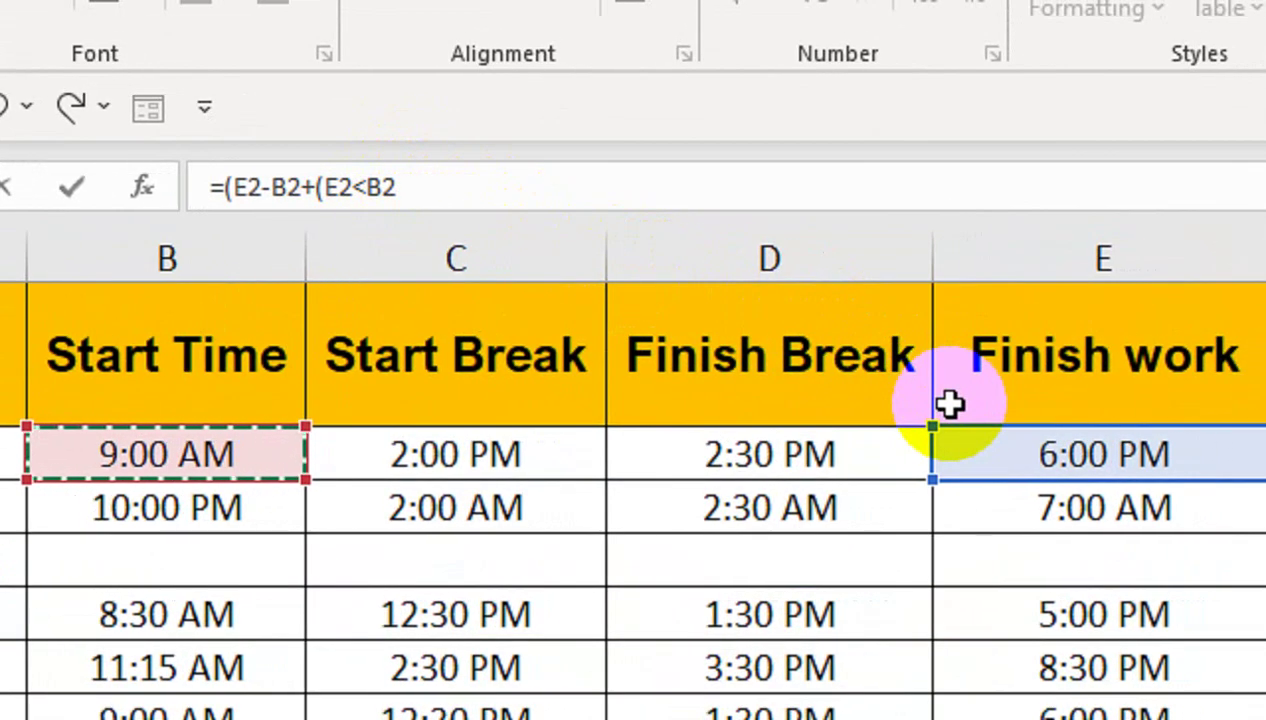
{"action": "type", "text": ")-("}
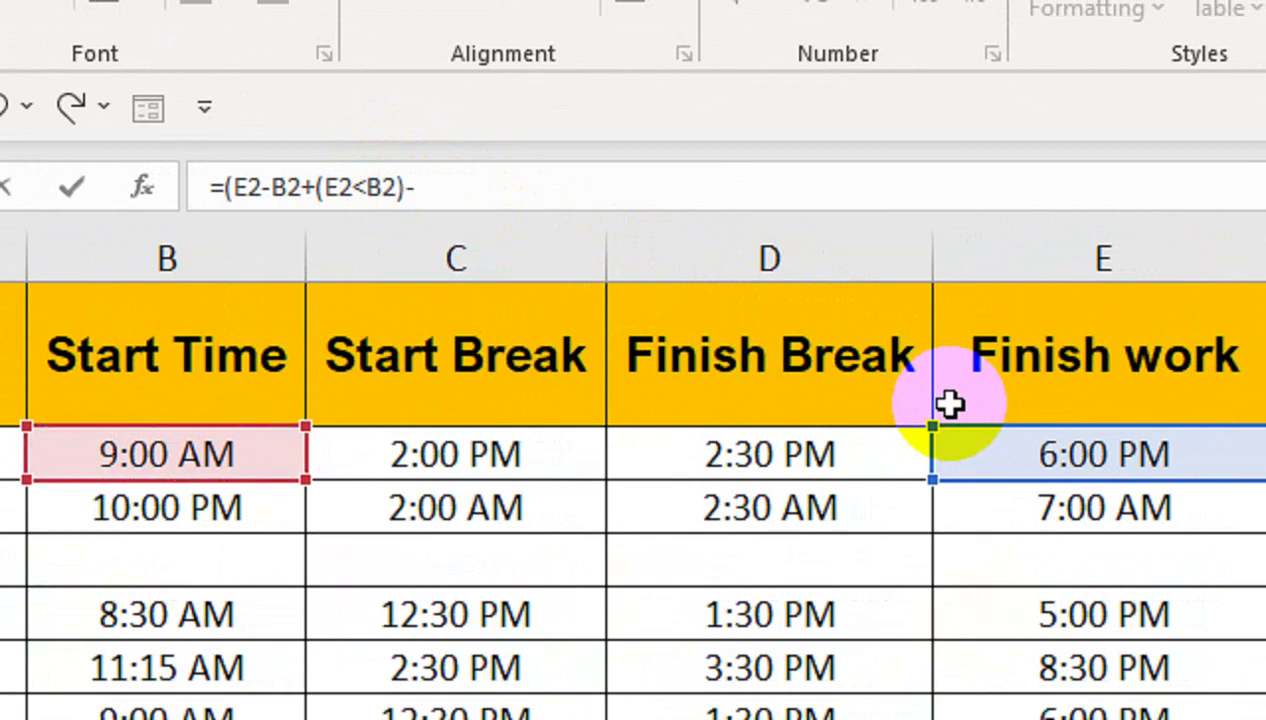
Step: Subtract the break D2-C2+(D2<C2), multiply by 24 and commit the F2 formula
{"action": "left_click", "coordinate": [854, 462]}
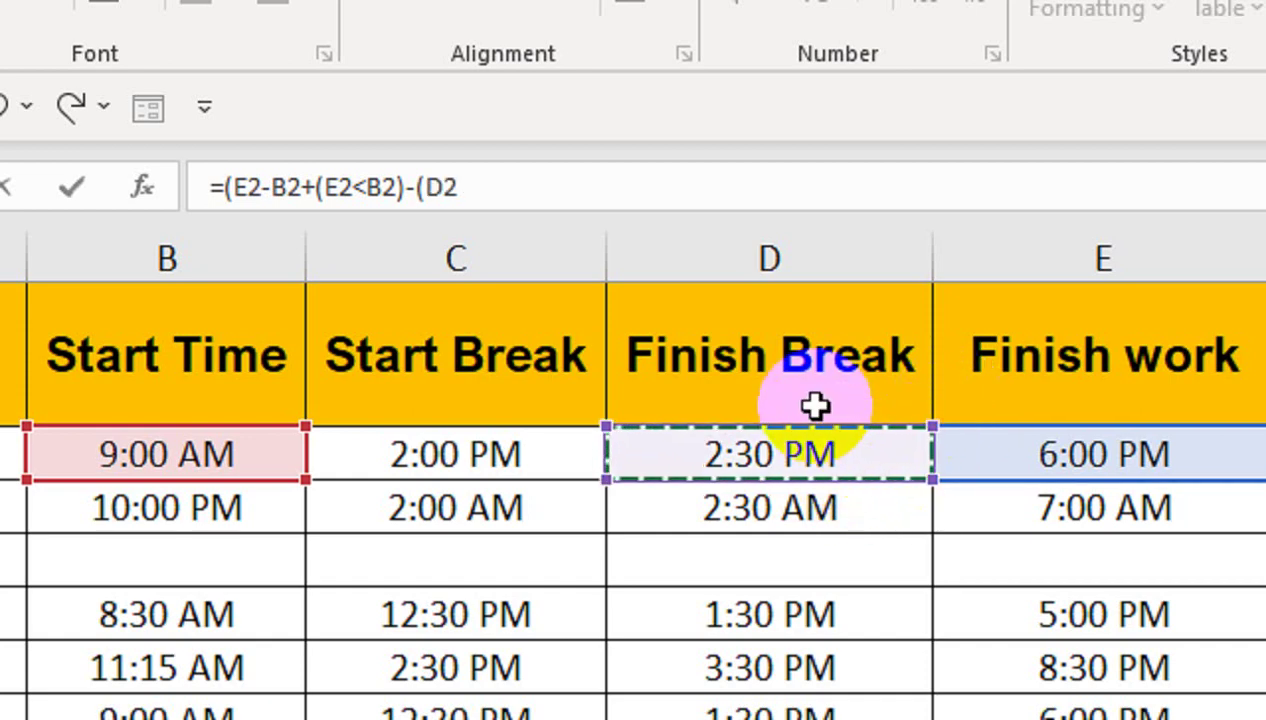
{"action": "type", "text": "-"}
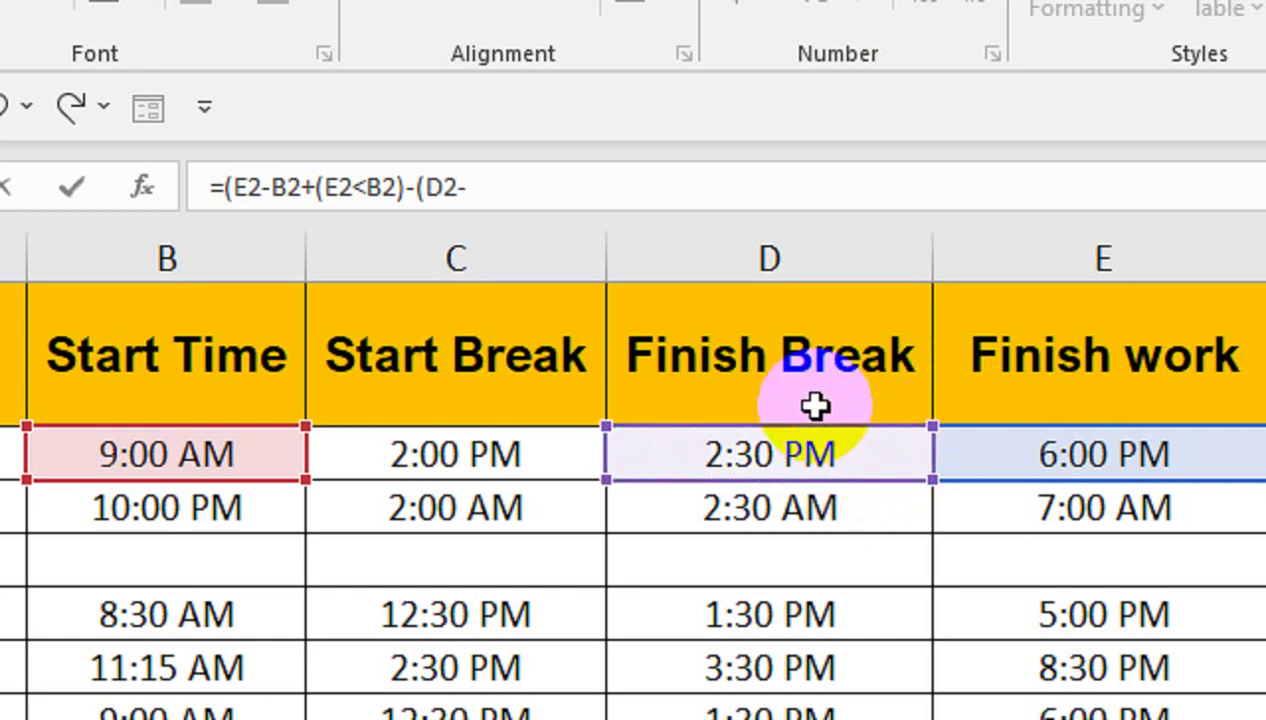
{"action": "left_click", "coordinate": [487, 455]}
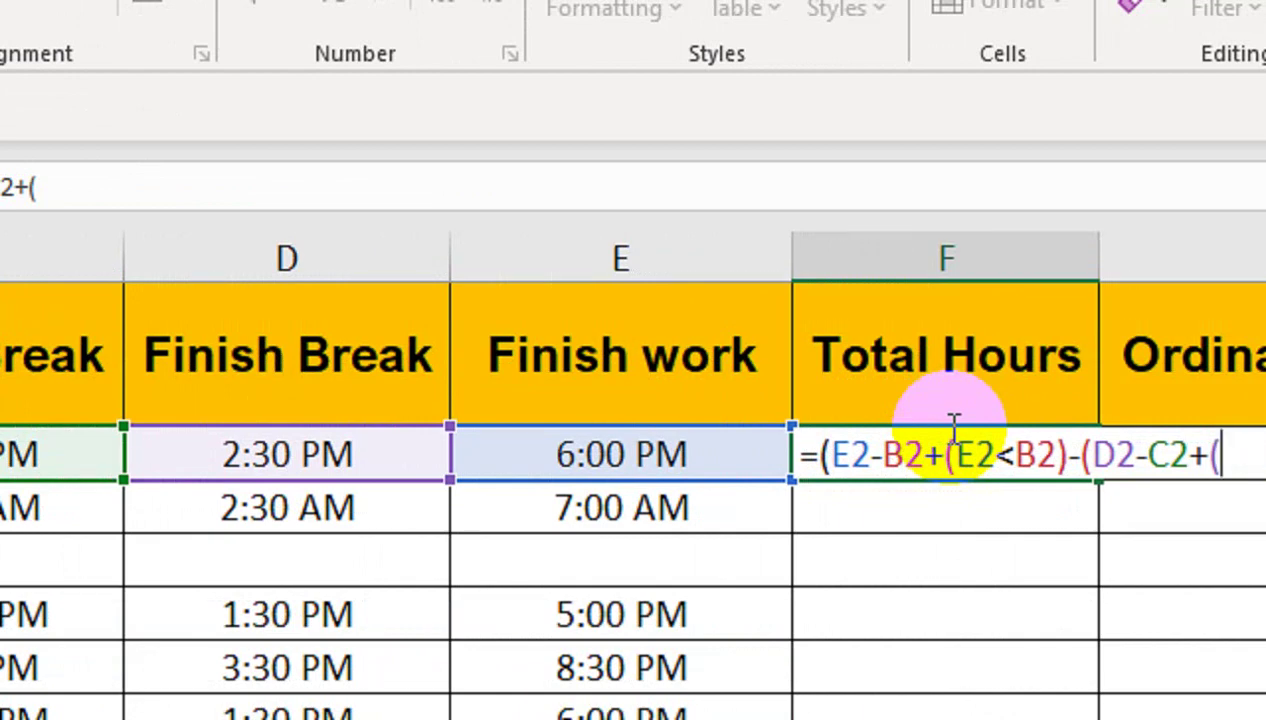
{"action": "left_click", "coordinate": [392, 446]}
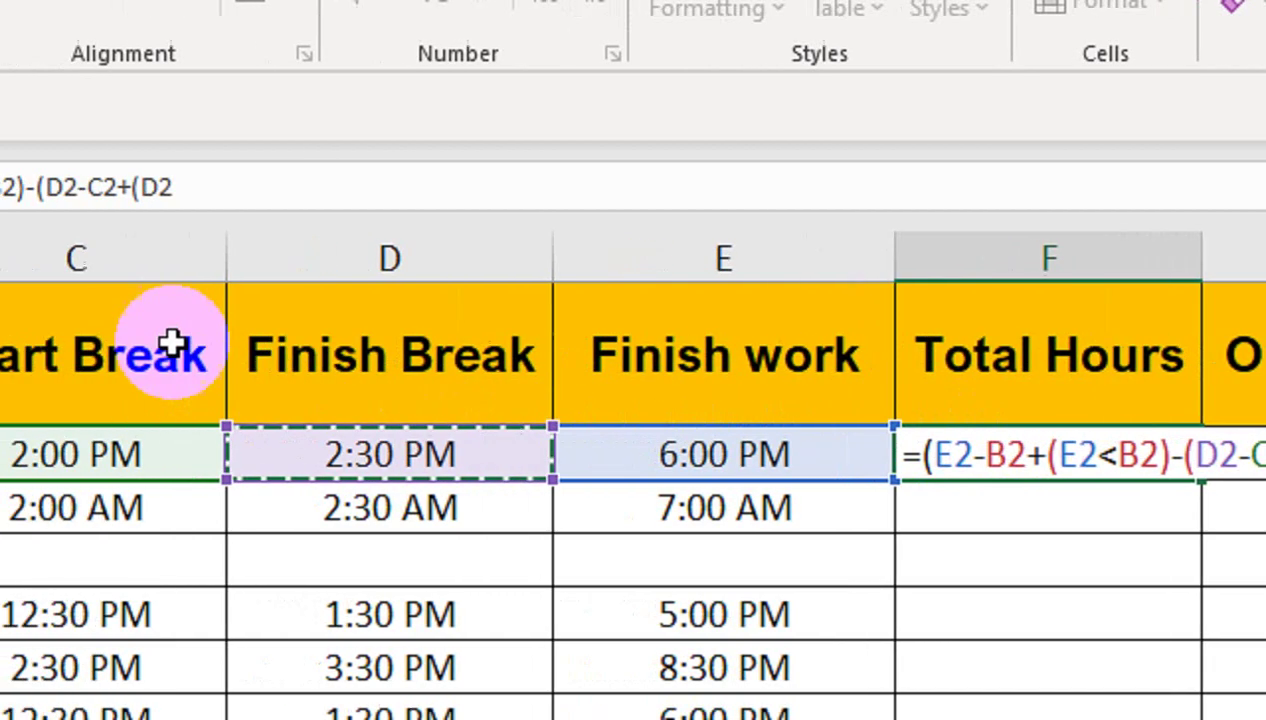
{"action": "type", "text": "<"}
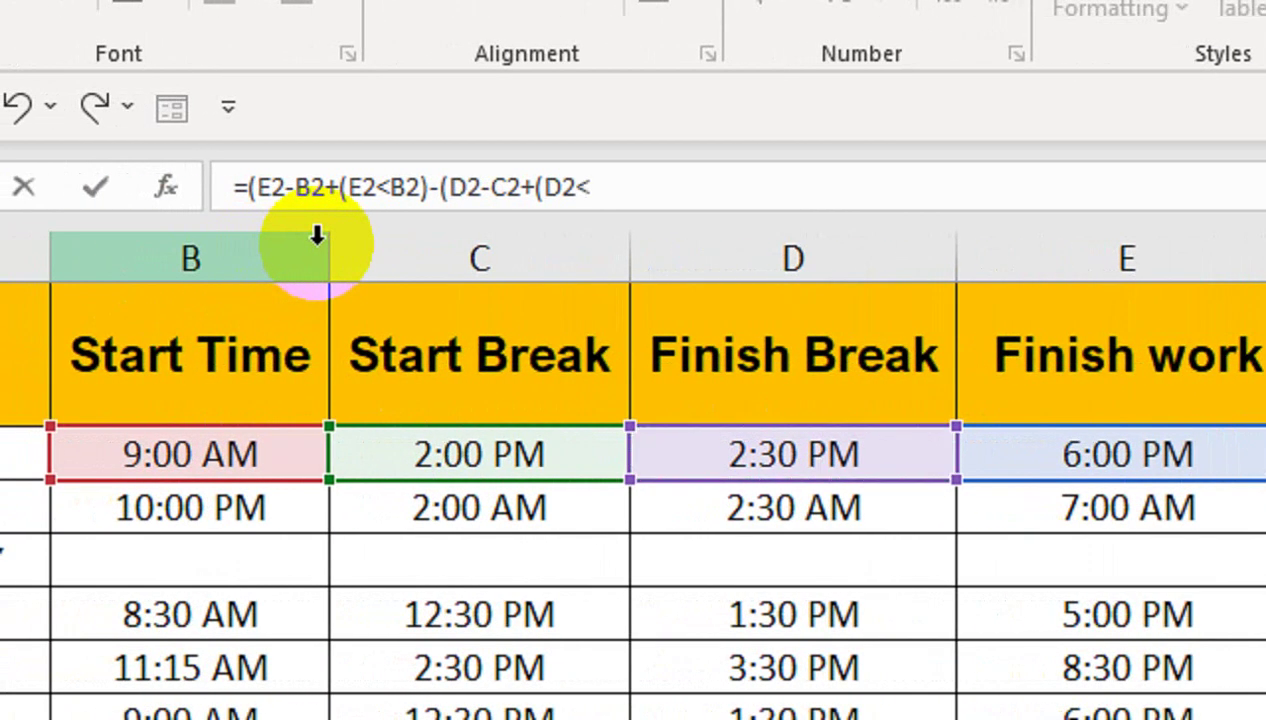
{"action": "left_click", "coordinate": [384, 461]}
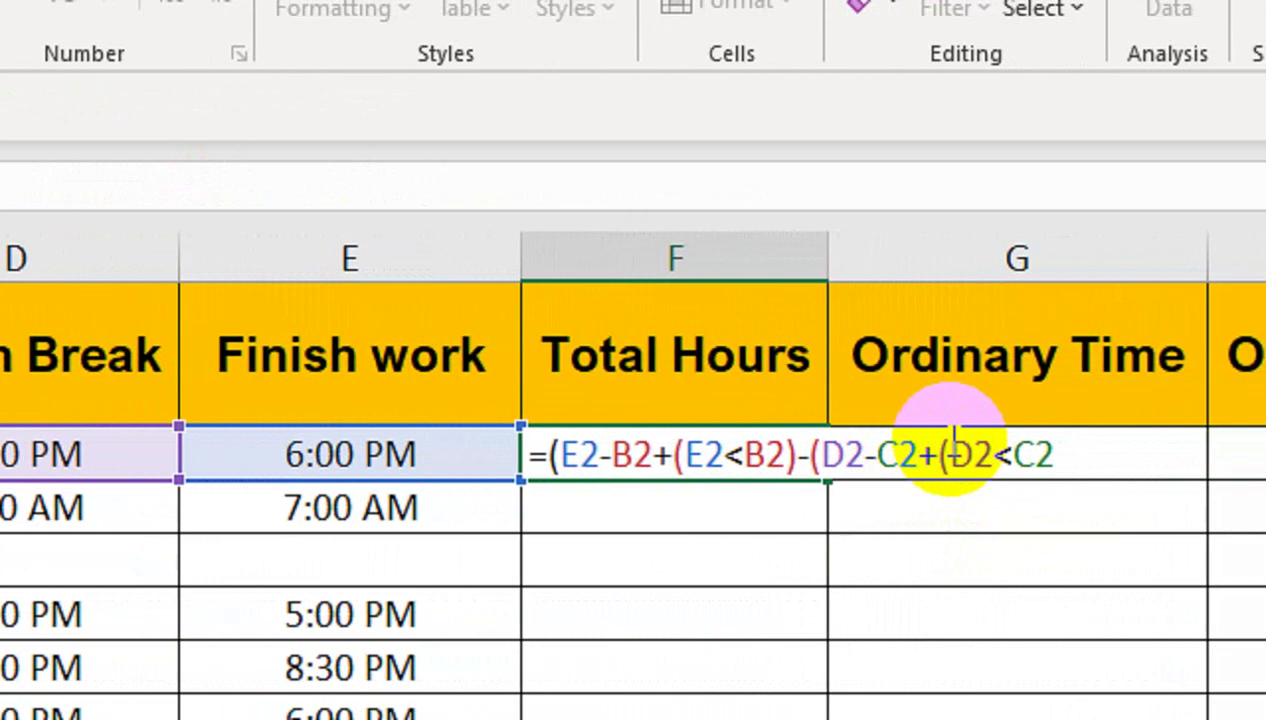
{"action": "left_click", "coordinate": [588, 455]}
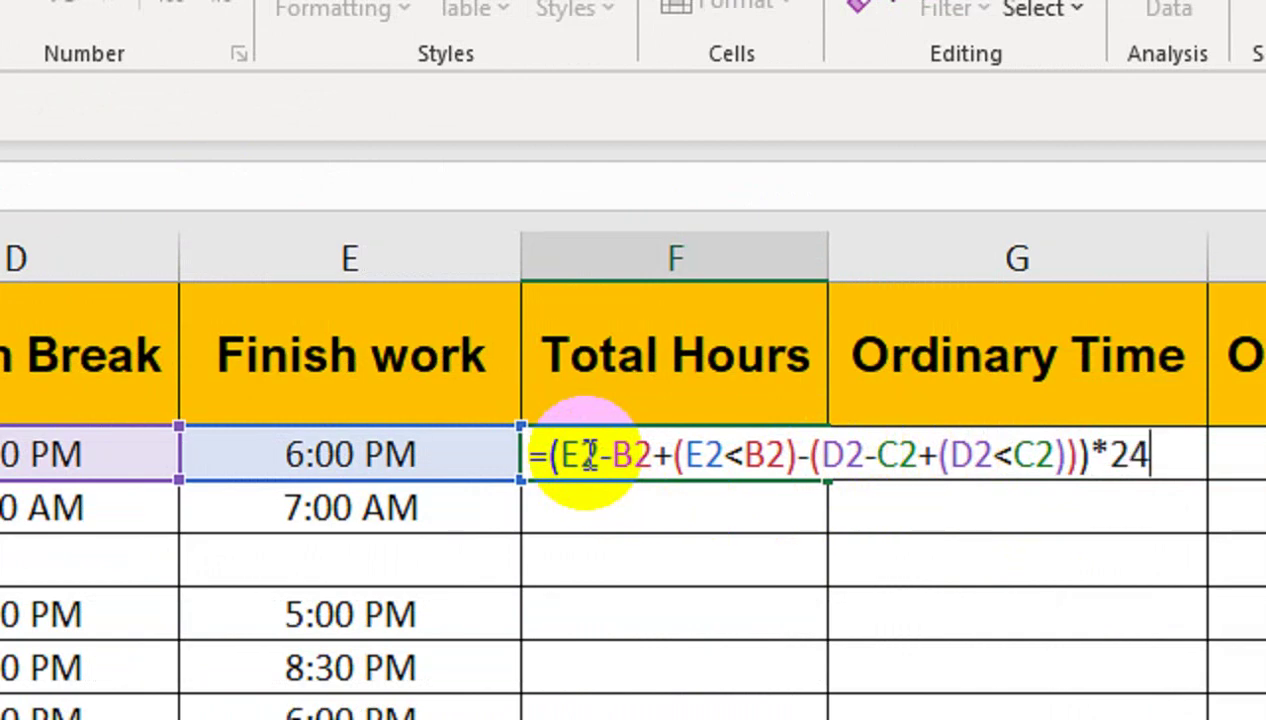
{"action": "key", "text": "Return"}
{"action": "left_click", "coordinate": [585, 455]}
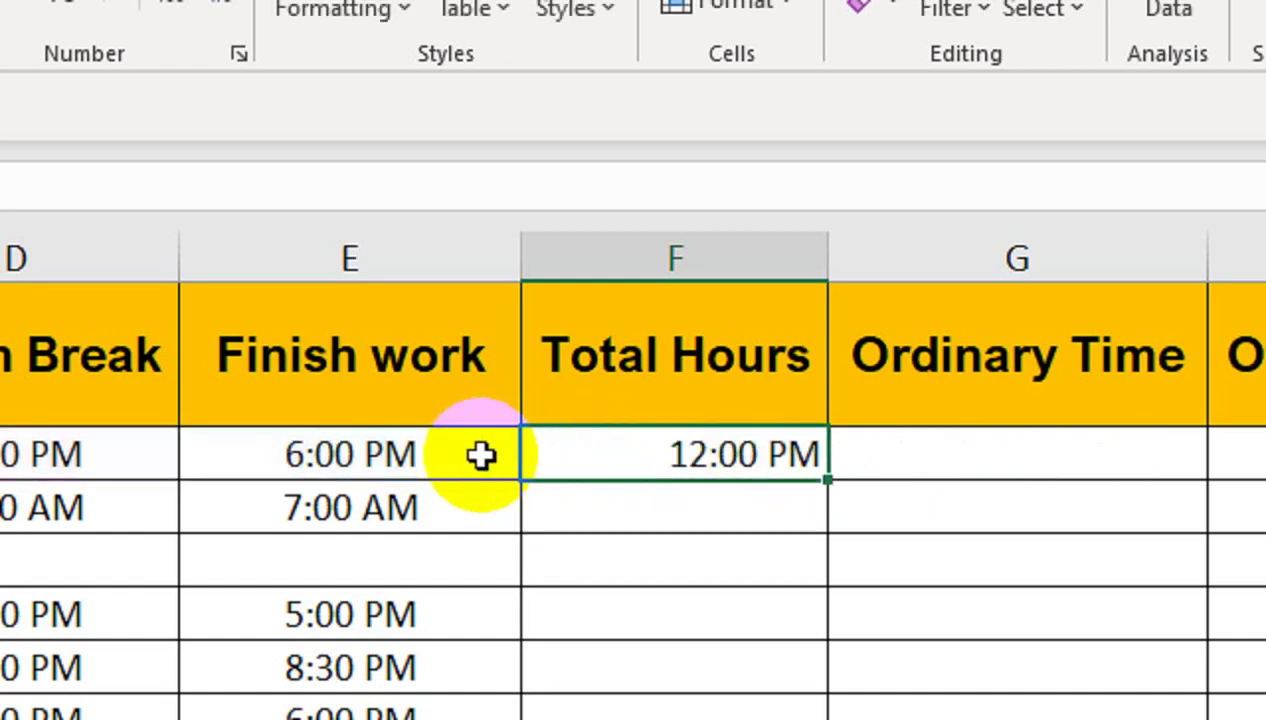
Step: Format F2 as General, then Number with two decimals, so it reads 8.50
{"action": "left_click", "coordinate": [565, 508]}
{"action": "key", "text": "ctrl+shift+Down"}
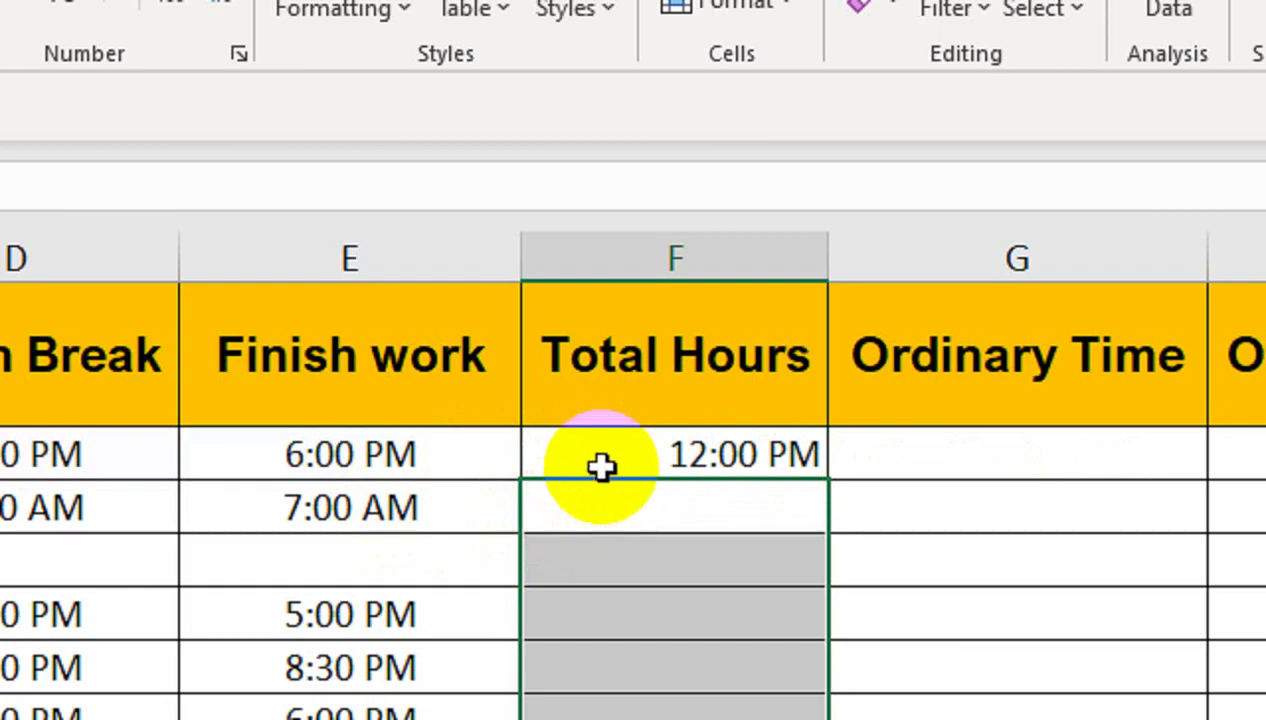
{"action": "left_click", "coordinate": [621, 441]}
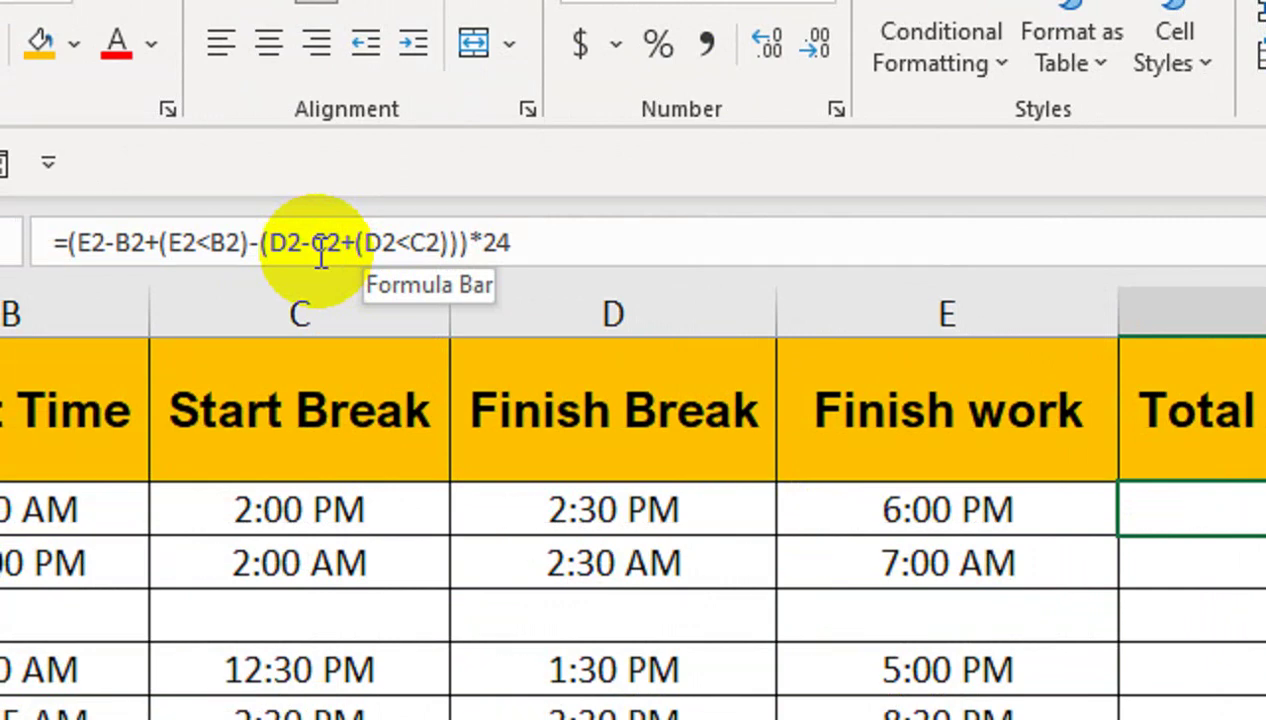
{"action": "left_click", "coordinate": [418, 316]}
{"action": "left_click", "coordinate": [477, 295]}
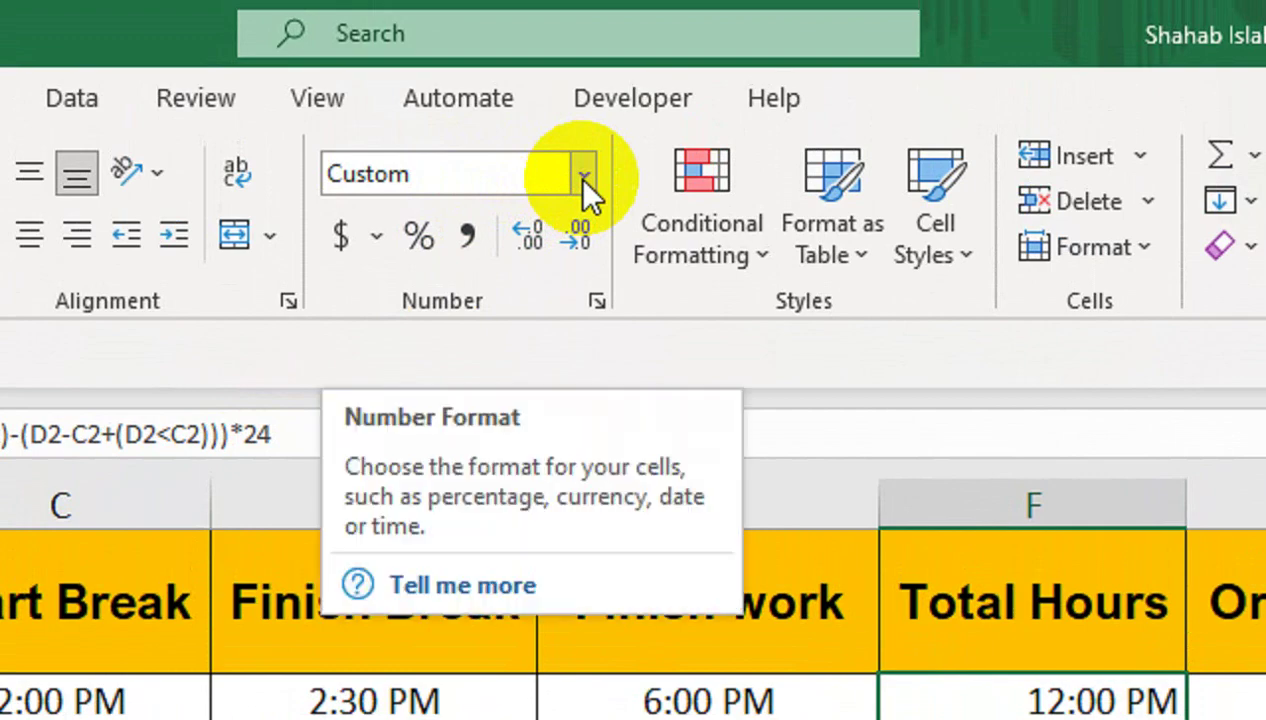
{"action": "left_click", "coordinate": [584, 176]}
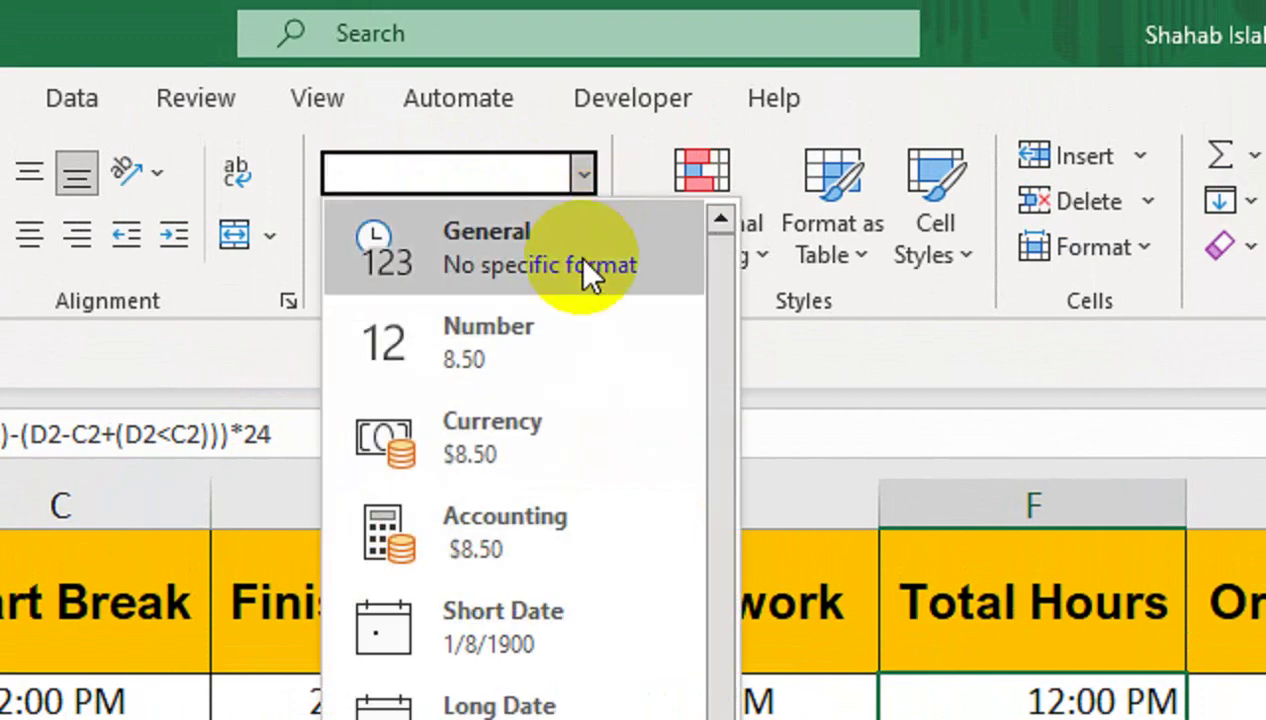
{"action": "left_click", "coordinate": [586, 265]}
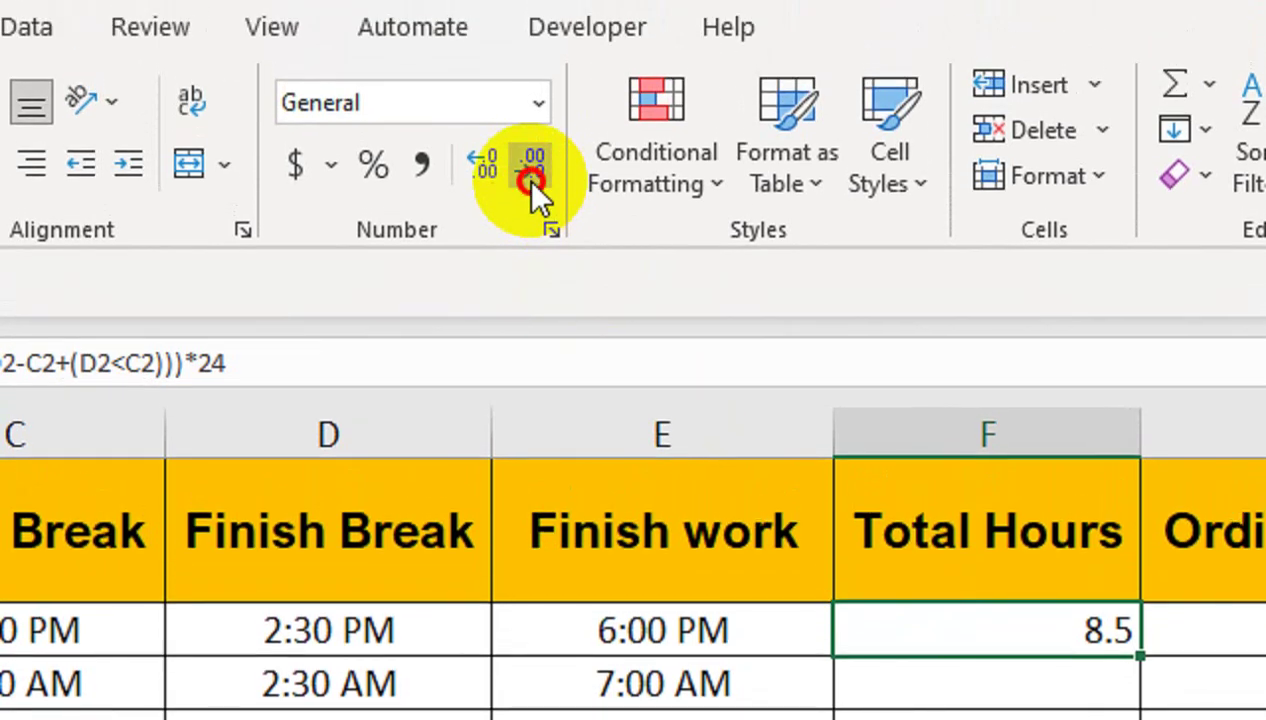
{"action": "left_click", "coordinate": [528, 60]}
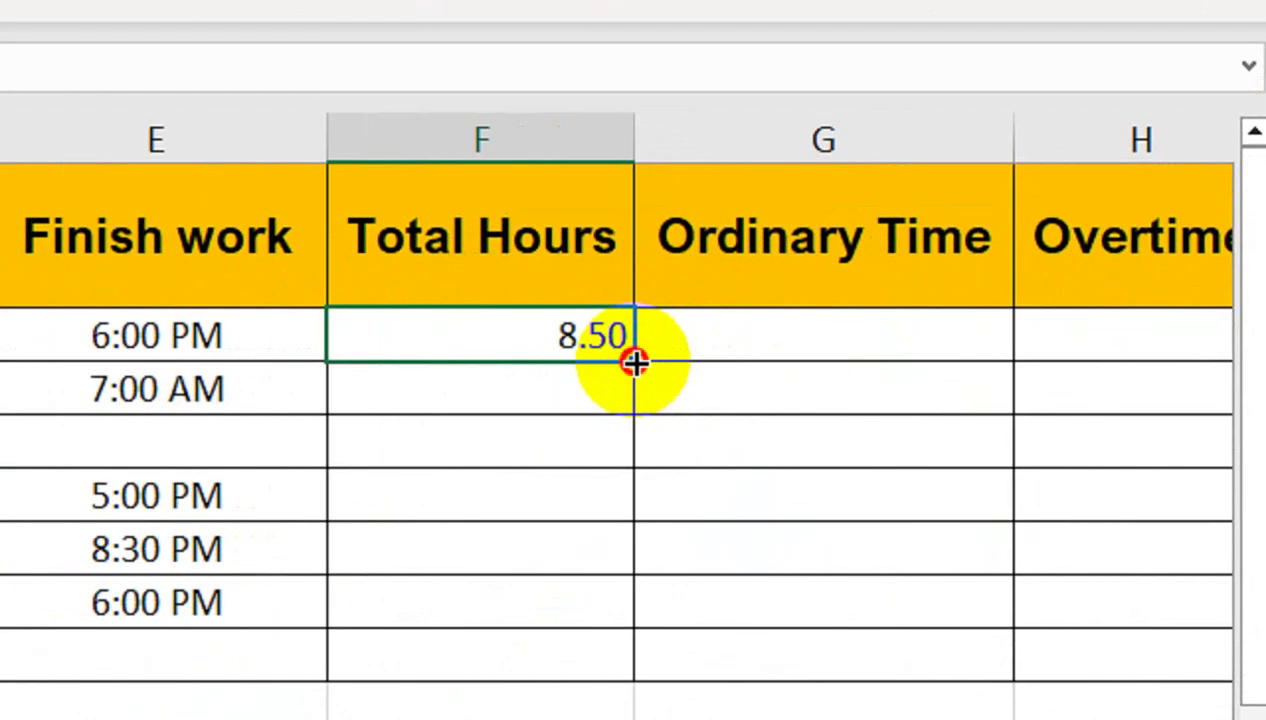
Step: Fill the Total Hours formula from F2 down to F8 and centre the values
{"action": "left_click_drag", "start_coordinate": [636, 362], "coordinate": [614, 630]}
{"action": "left_click_drag", "start_coordinate": [614, 548], "coordinate": [614, 548]}
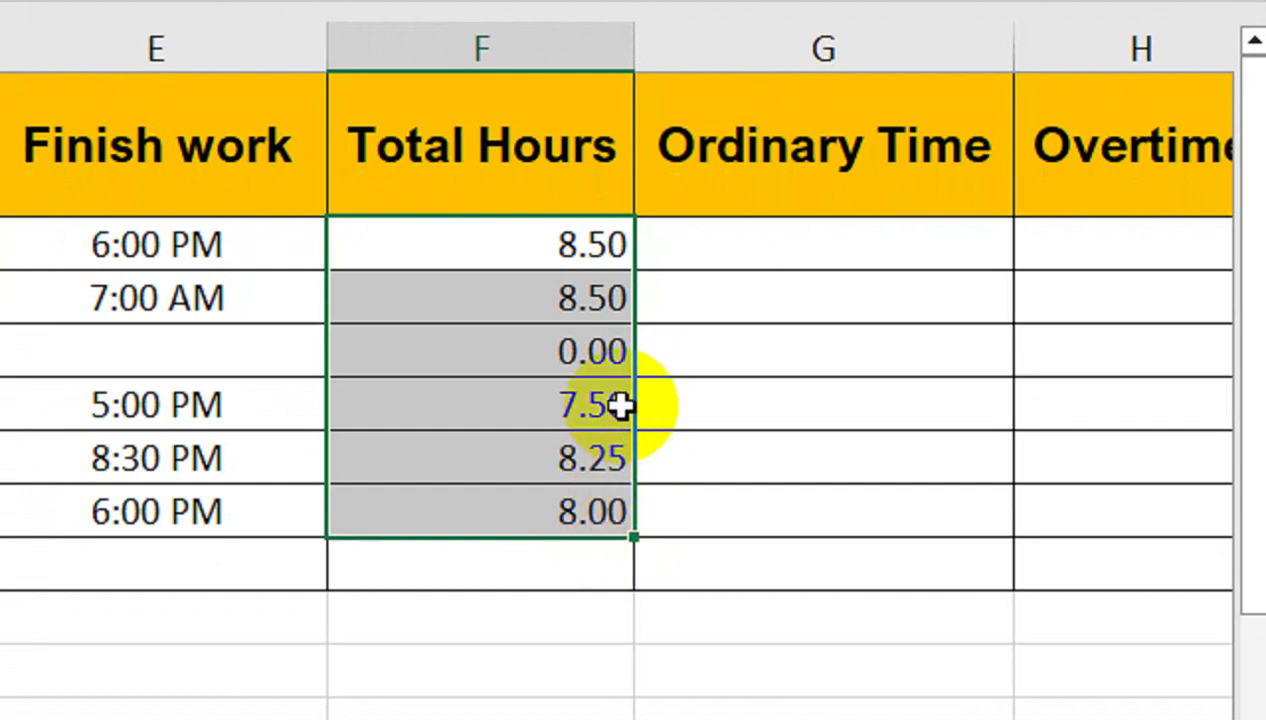
{"action": "left_click_drag", "start_coordinate": [634, 537], "coordinate": [650, 560]}
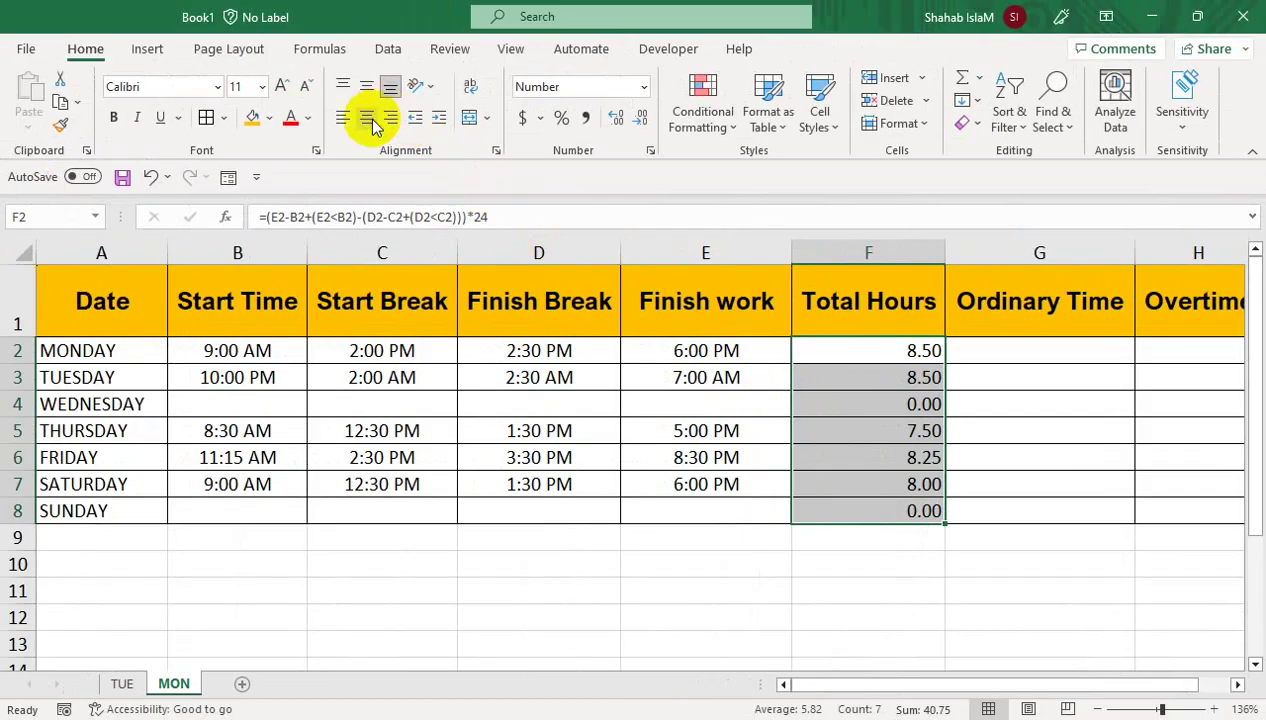
{"action": "left_click", "coordinate": [369, 119]}
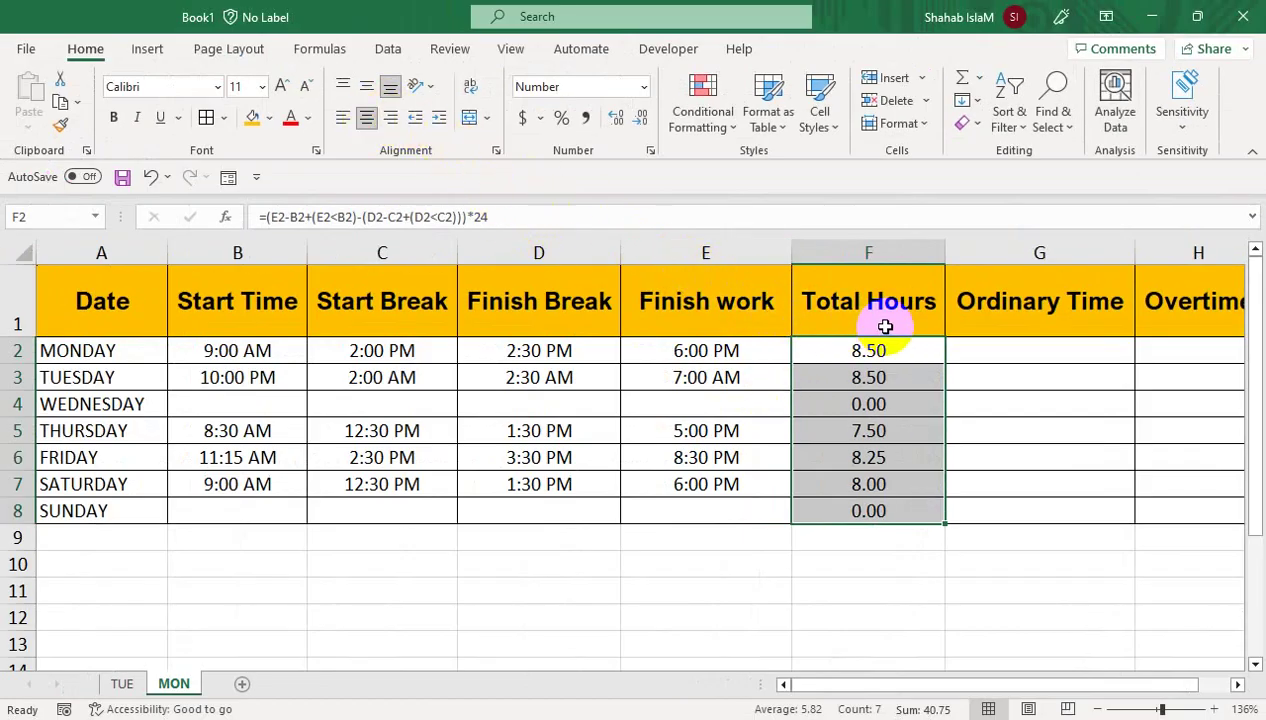
Step: Enter =MIN(8,F2) in G2, fill it down to G8 and centre the results
{"action": "left_click", "coordinate": [955, 349]}
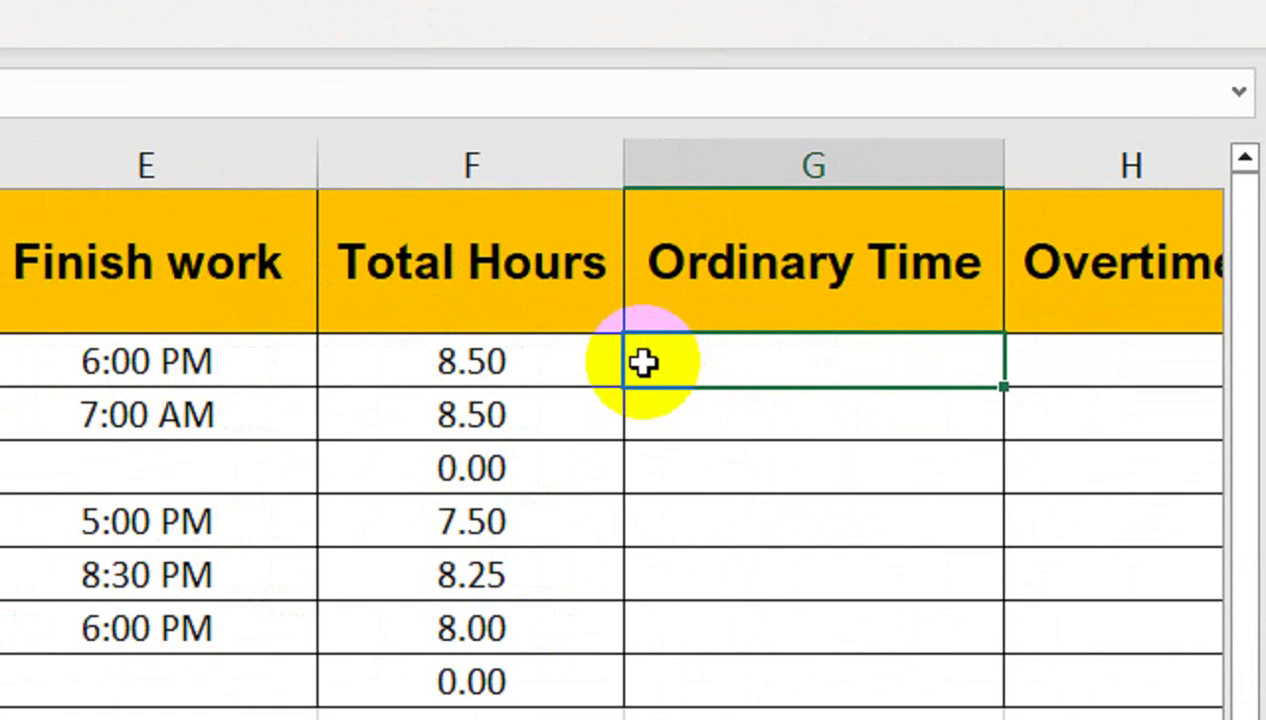
{"action": "type", "text": "=MIN("}
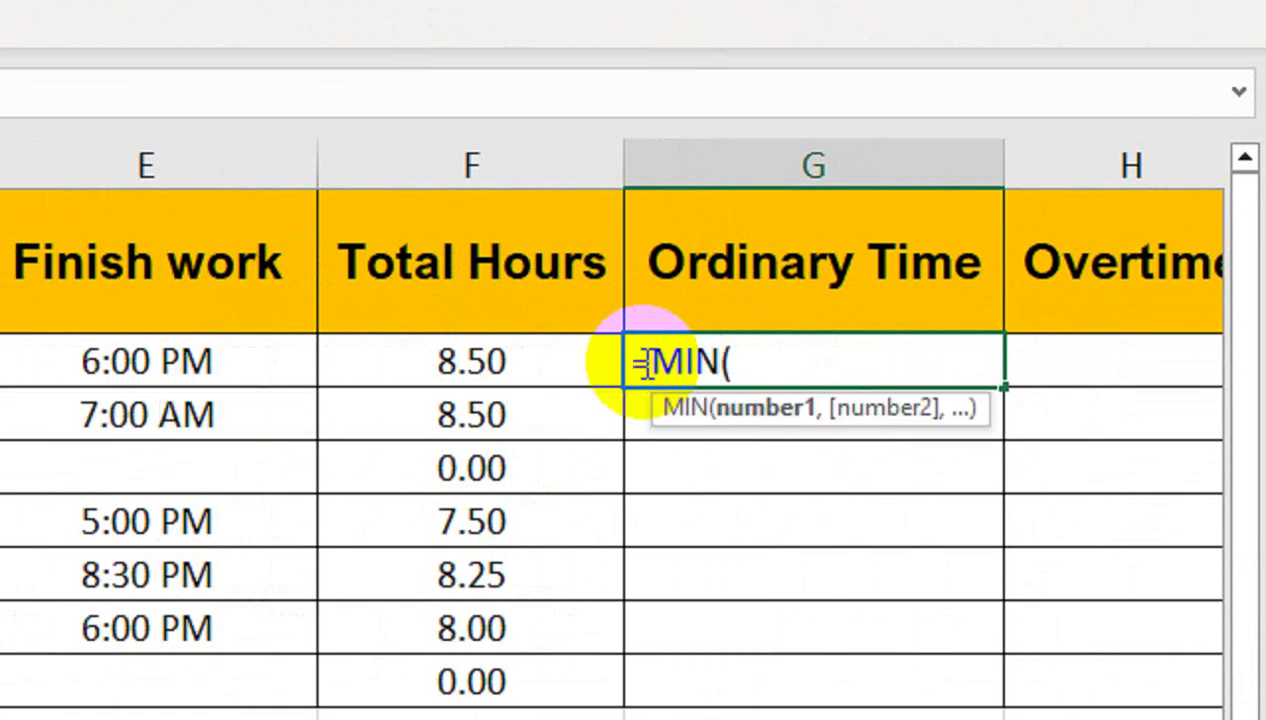
{"action": "type", "text": "8,"}
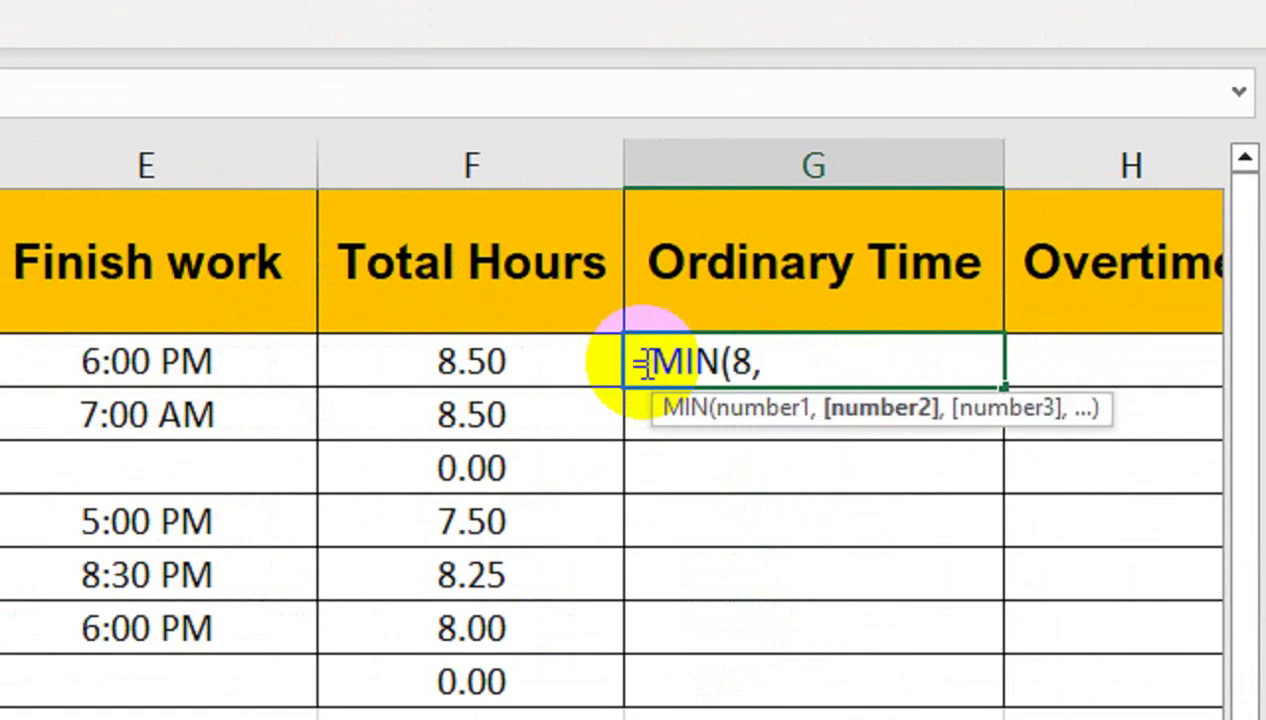
{"action": "key", "text": "Left"}
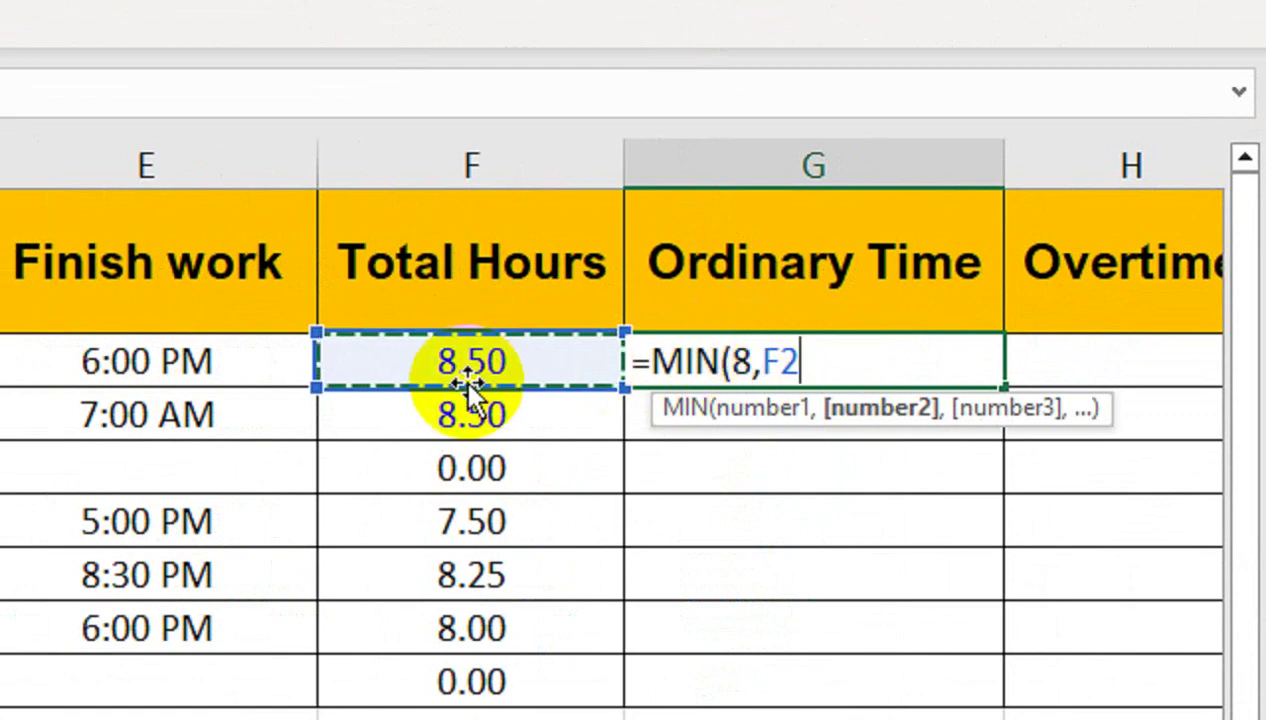
{"action": "type", "text": ")"}
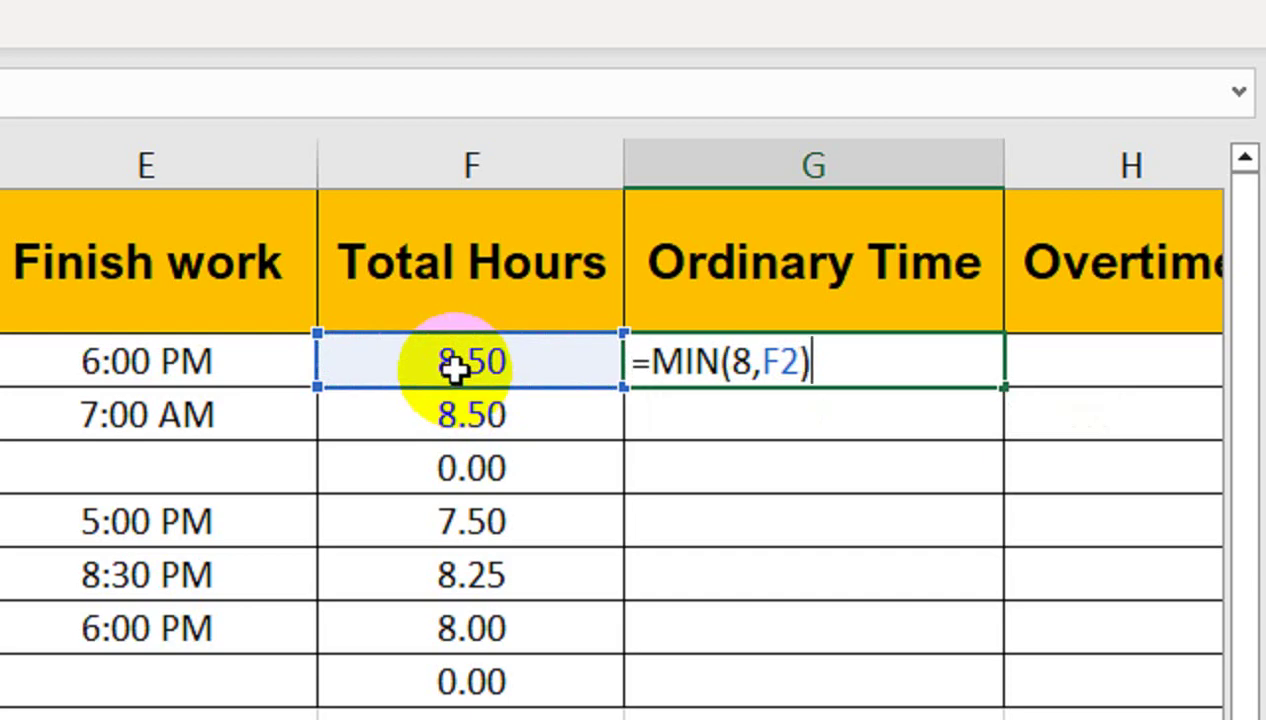
{"action": "key", "text": "Return"}
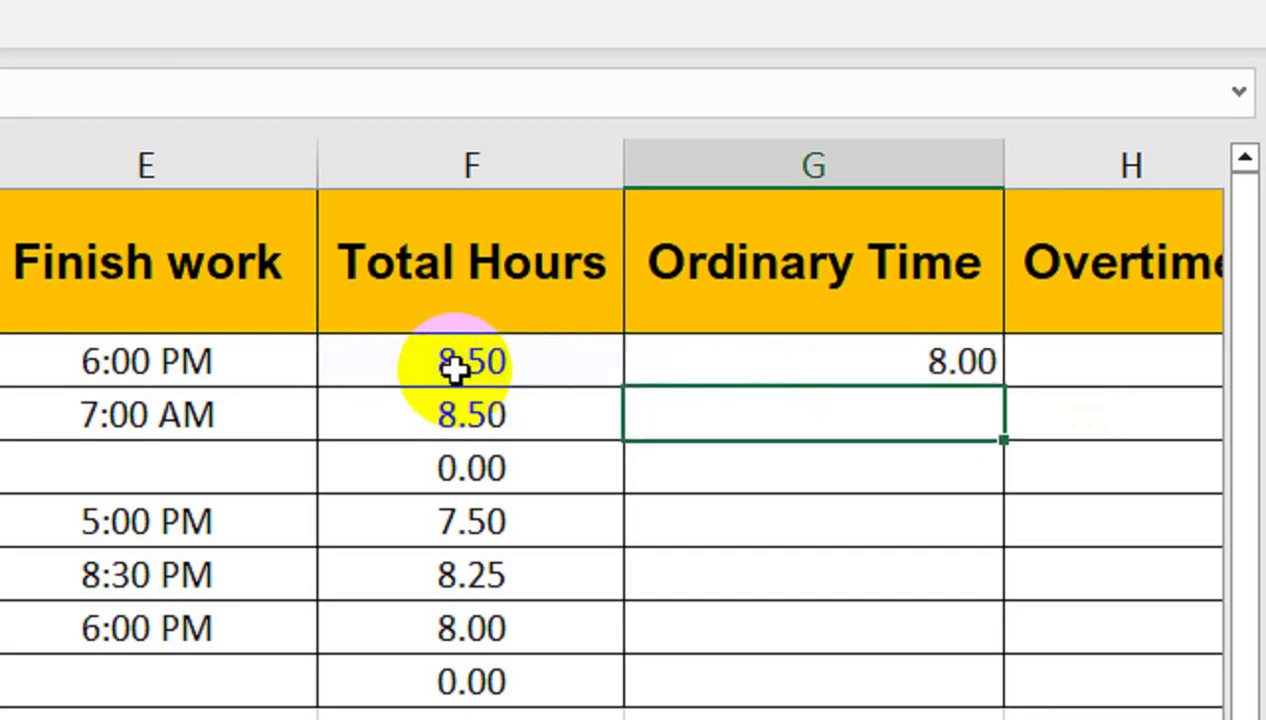
{"action": "left_click", "coordinate": [762, 375]}
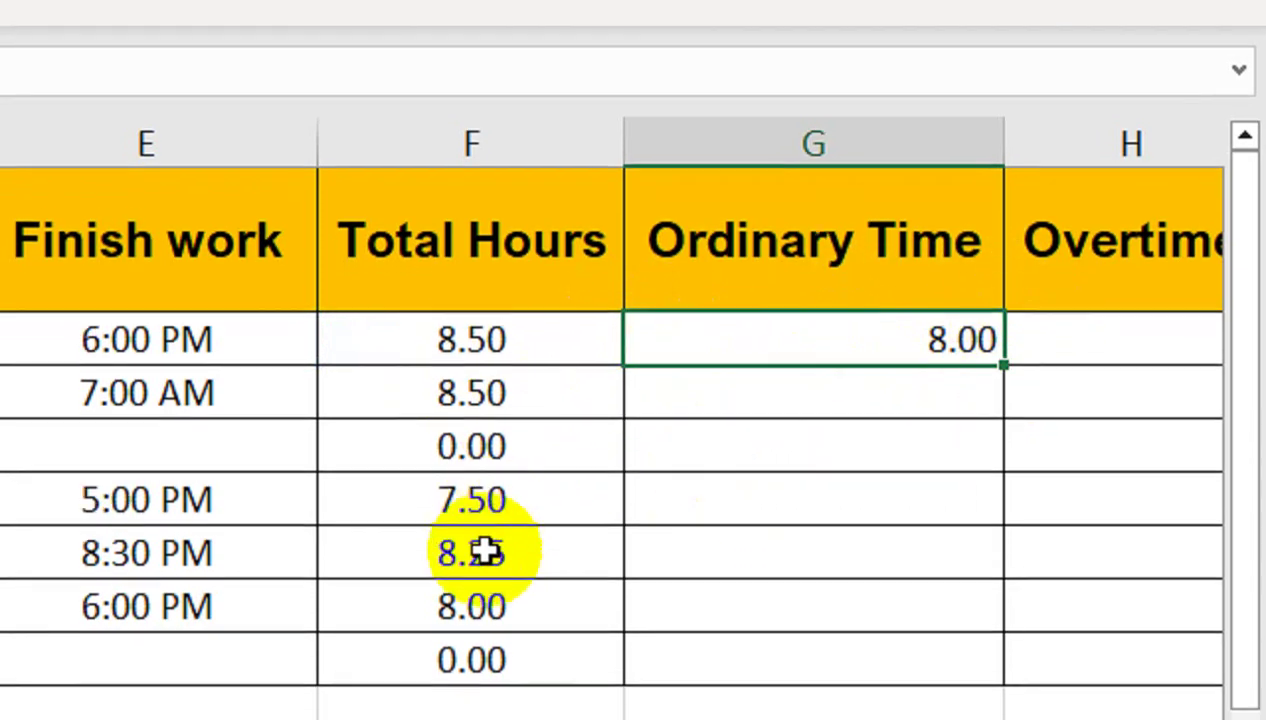
{"action": "left_click_drag", "start_coordinate": [1001, 360], "coordinate": [1013, 543]}
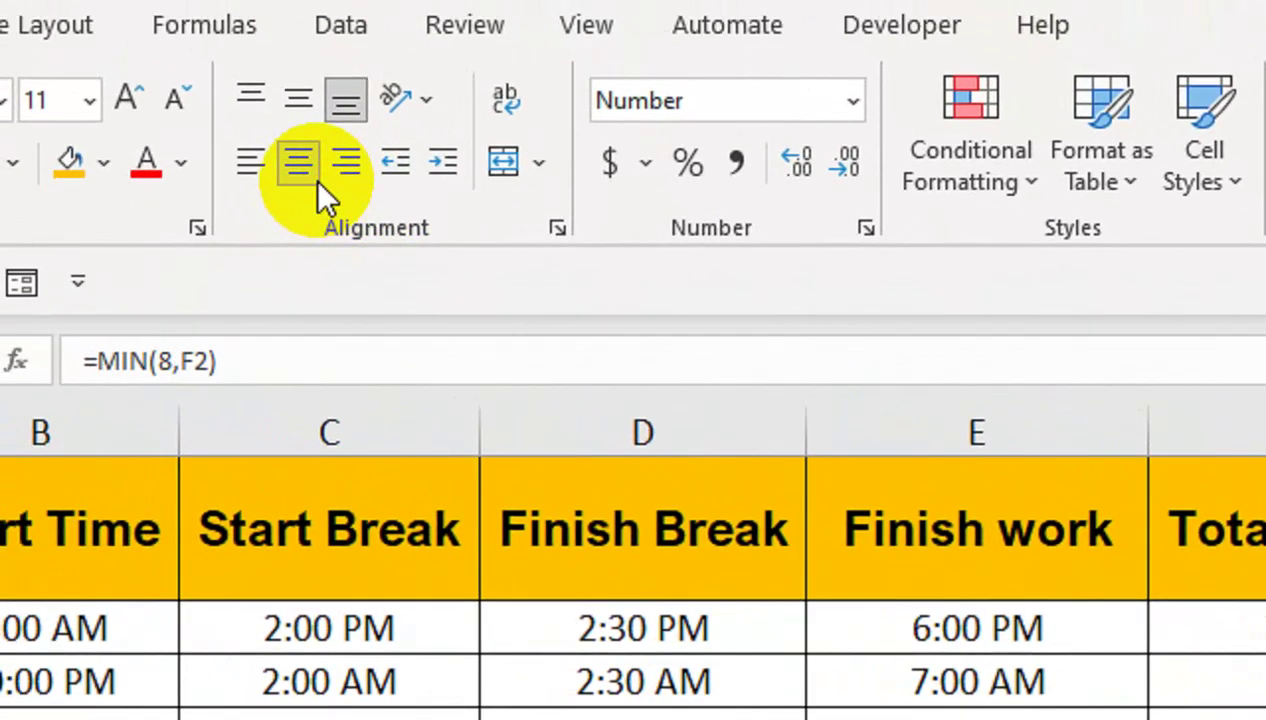
{"action": "left_click", "coordinate": [298, 162]}
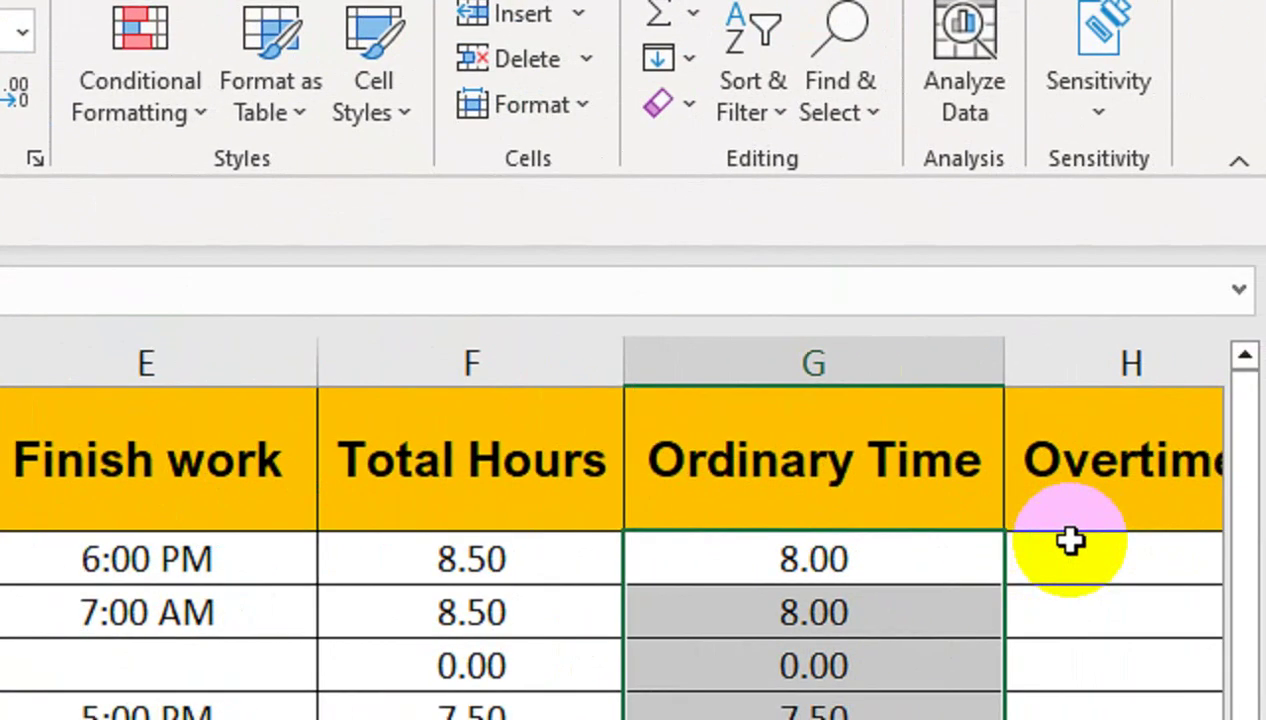
{"action": "left_click", "coordinate": [1074, 540]}
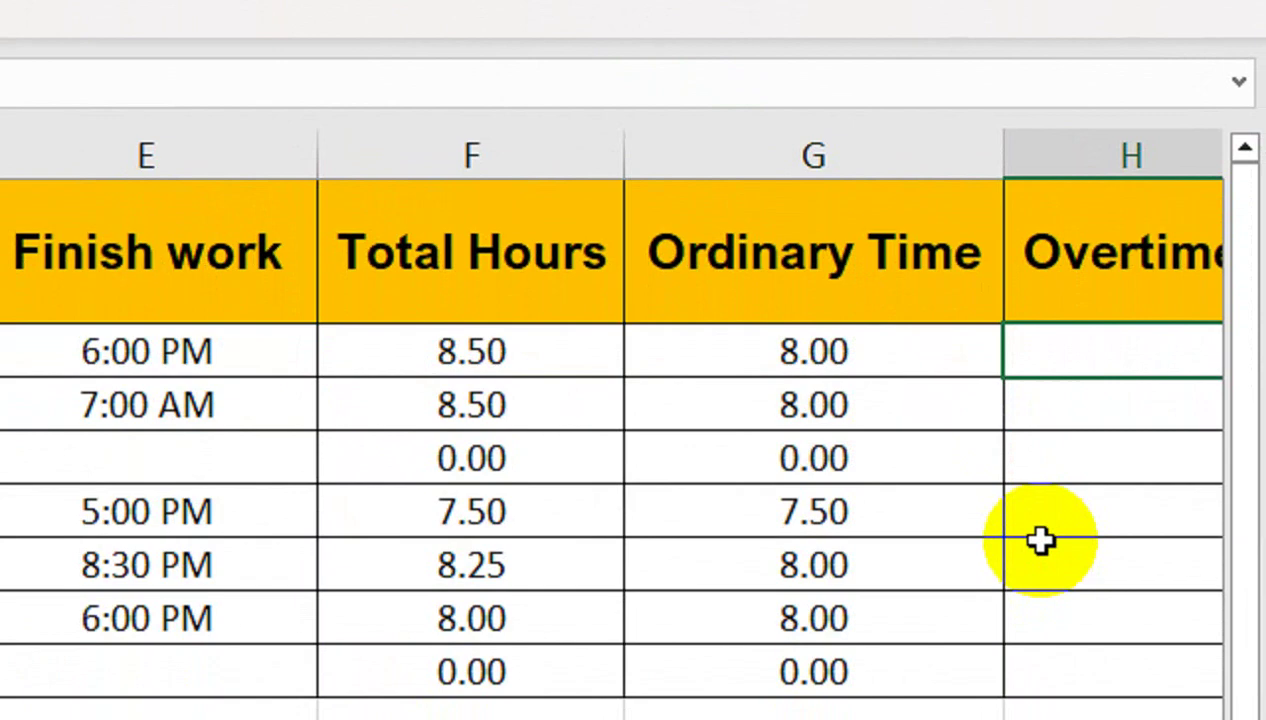
Step: Enter the overtime formula =F2-G2 in H2 for Monday
{"action": "type", "text": "="}
{"action": "left_click", "coordinate": [678, 345]}
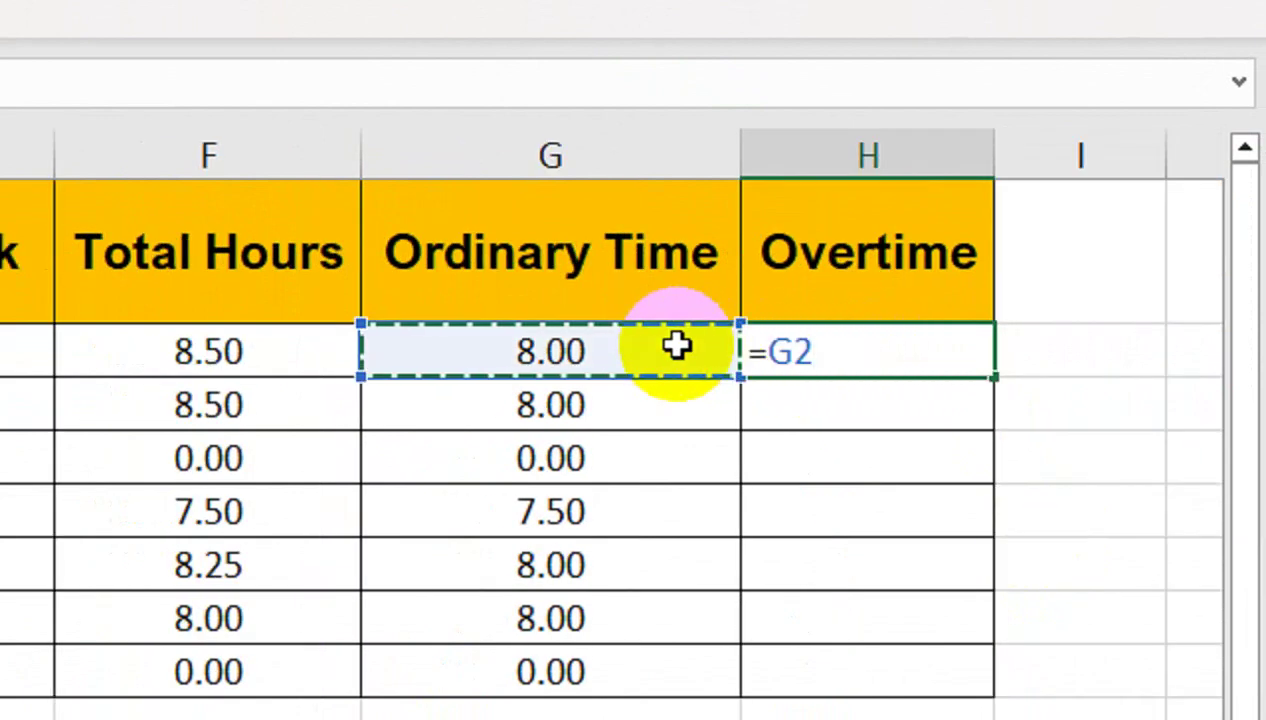
{"action": "key", "text": "Left"}
{"action": "type", "text": "-"}
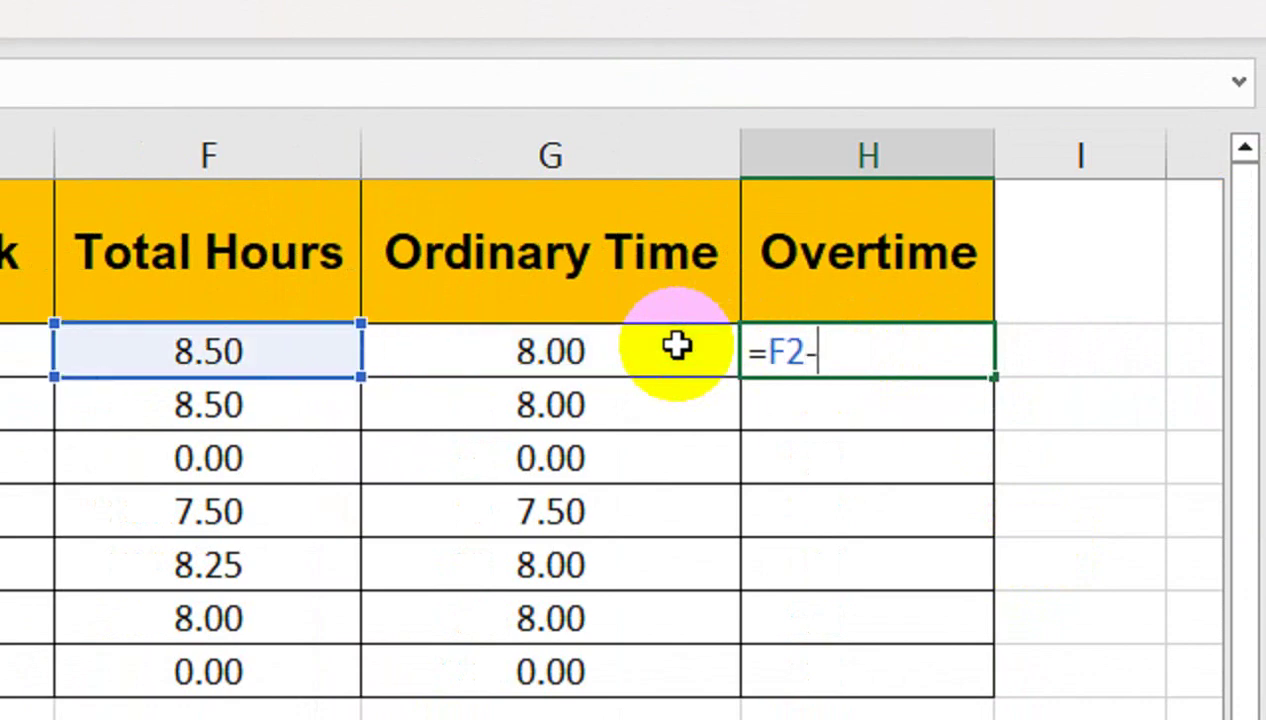
{"action": "key", "text": "Up"}
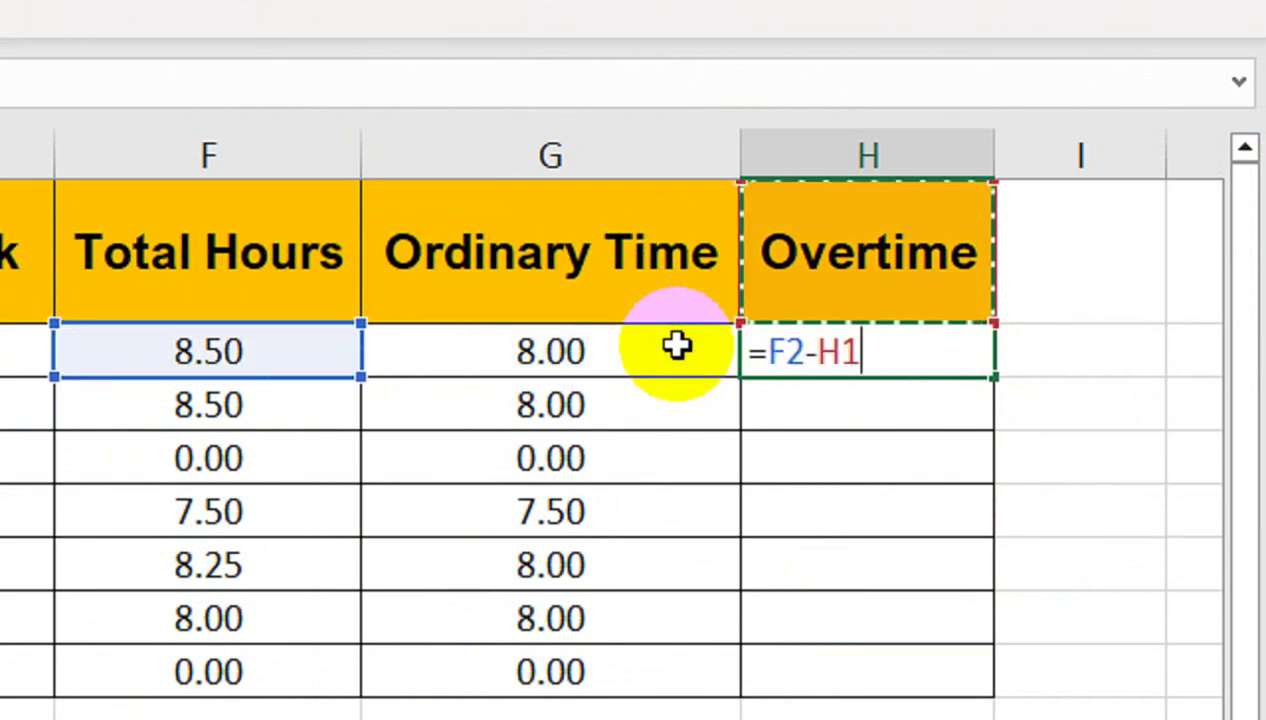
{"action": "key", "text": "Left"}
{"action": "key", "text": "Down"}
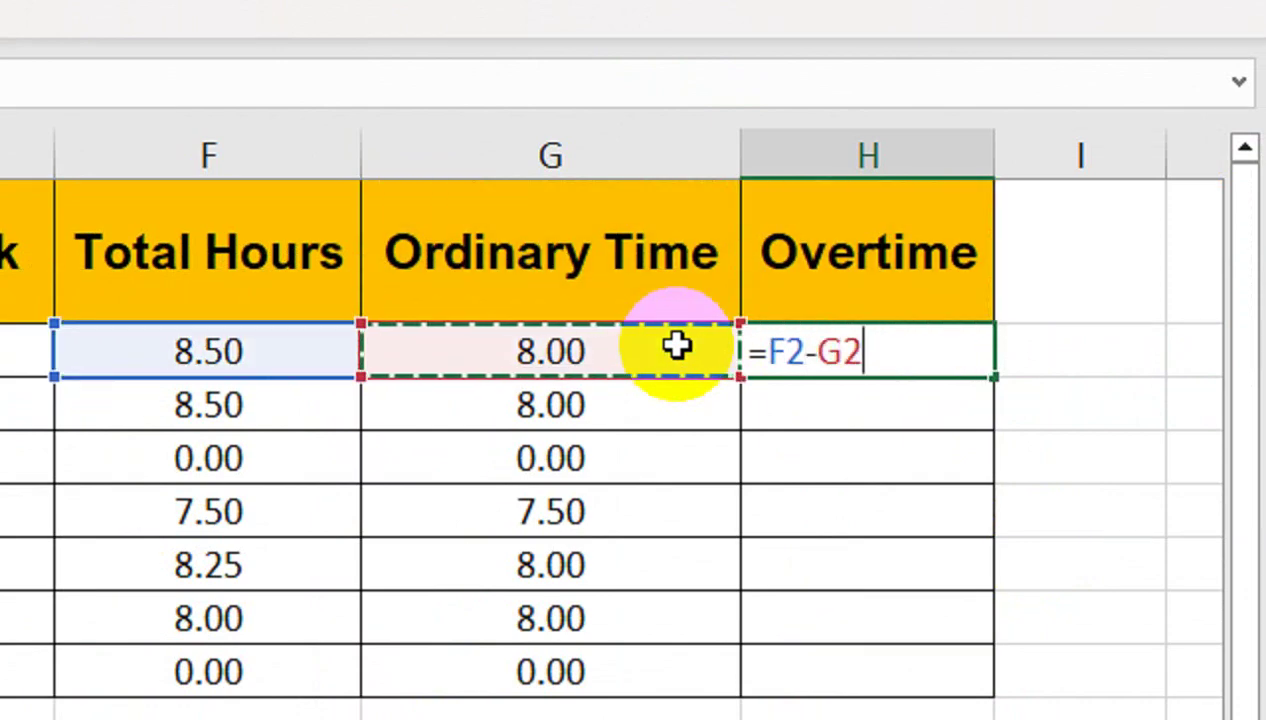
{"action": "key", "text": "Return"}
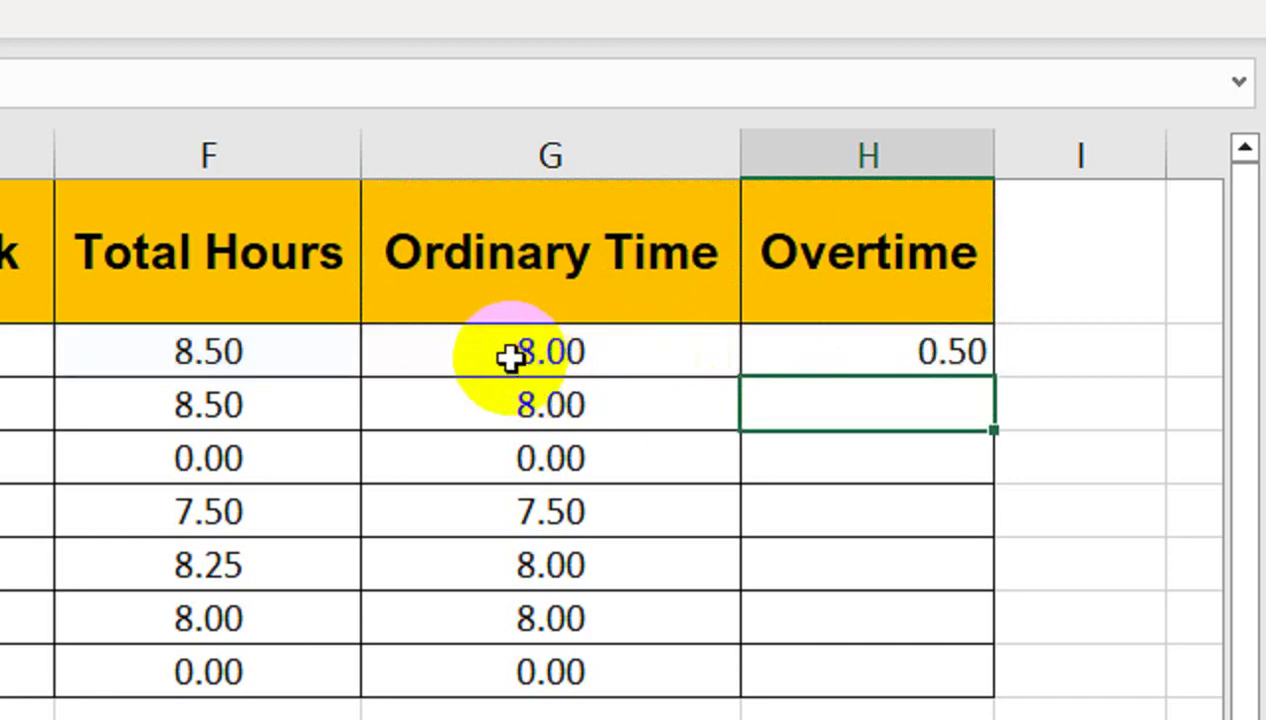
Step: Fill the =F2-G2 overtime formula down from H2 to H8 for Sunday
{"action": "left_click", "coordinate": [882, 331]}
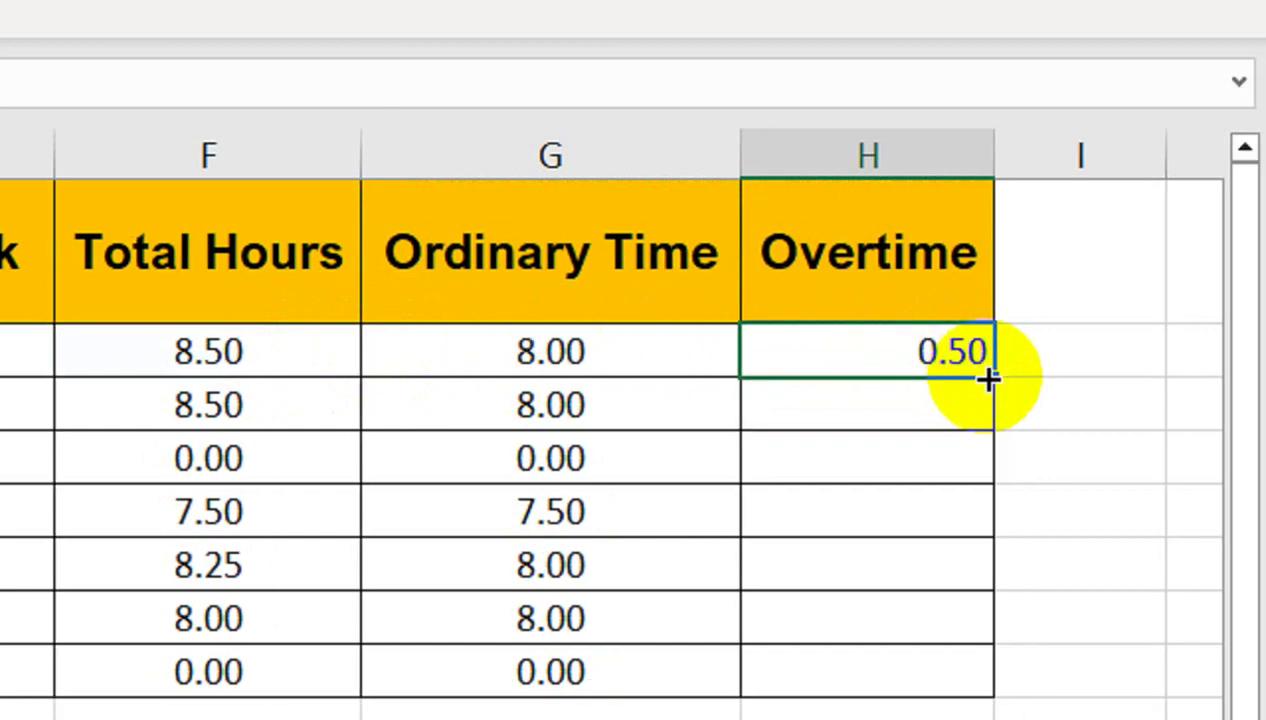
{"action": "left_click_drag", "start_coordinate": [988, 379], "coordinate": [952, 699]}
{"action": "left_click_drag", "start_coordinate": [952, 543], "coordinate": [932, 540]}
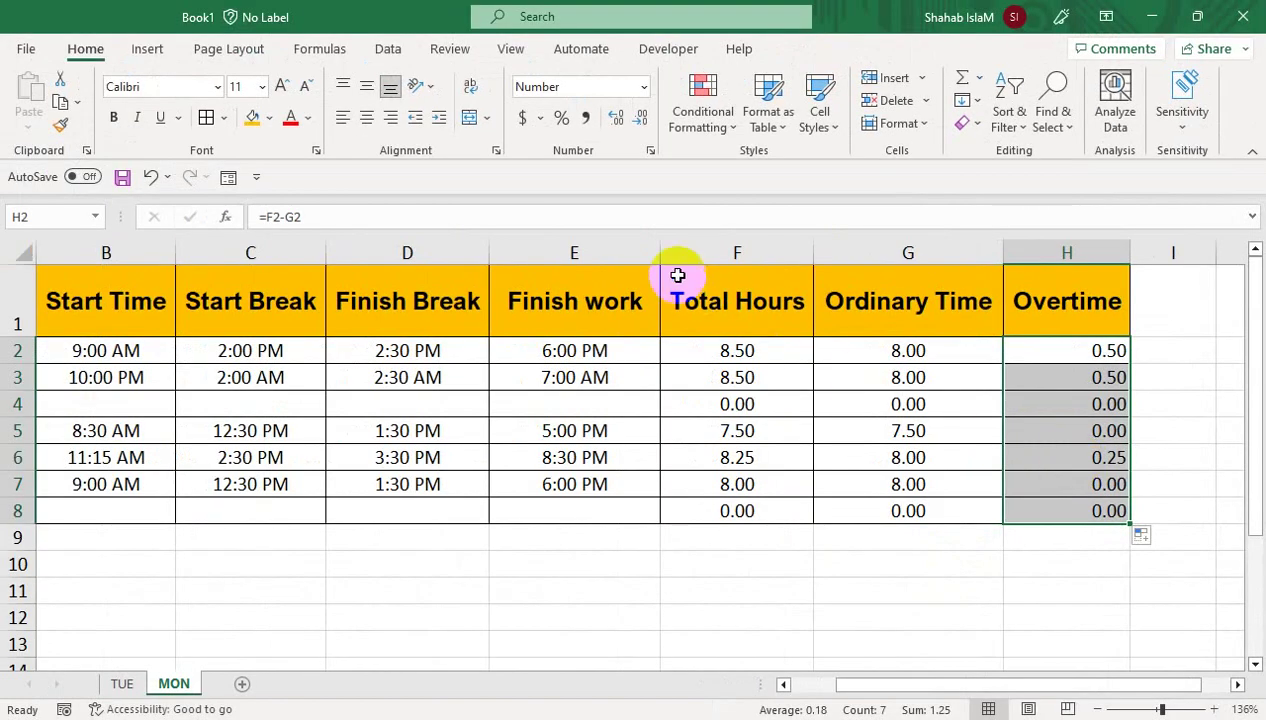
Step: Centre the Overtime values, AutoFit columns B through F and shrink column A to the day names
{"action": "left_click", "coordinate": [366, 118]}
{"action": "left_click", "coordinate": [1088, 404]}
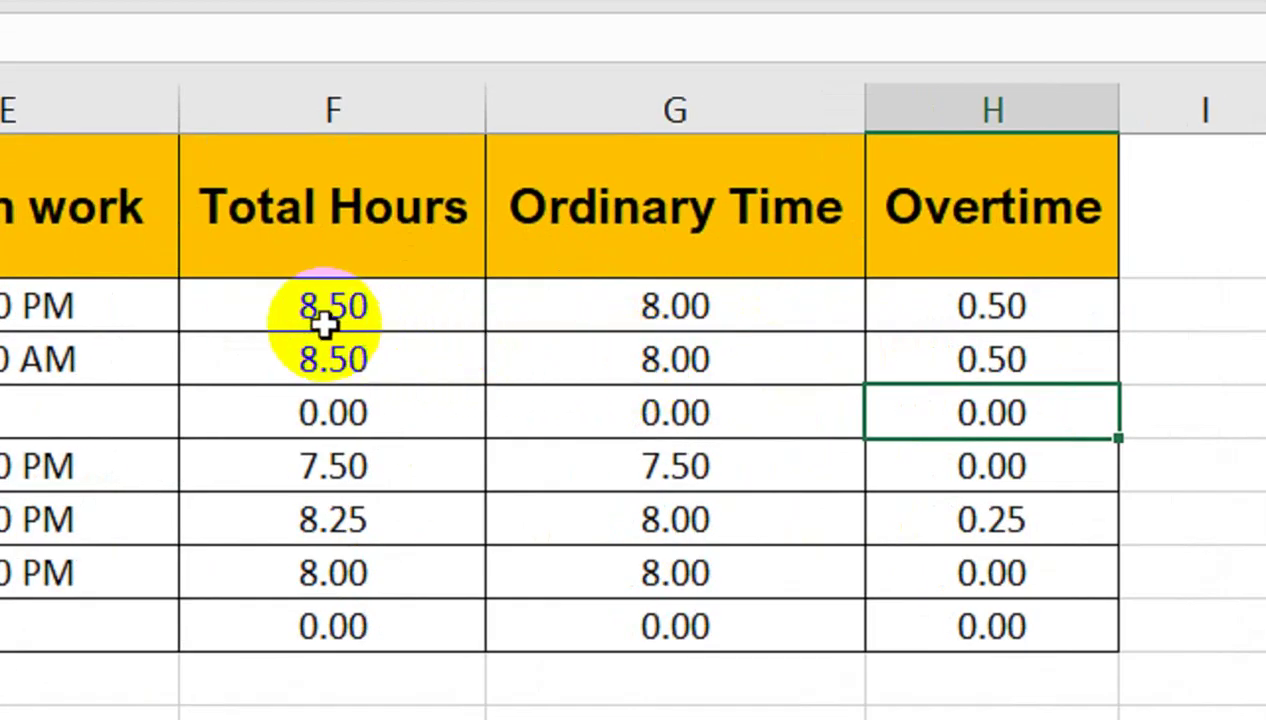
{"action": "left_click_drag", "start_coordinate": [315, 340], "coordinate": [8, 345]}
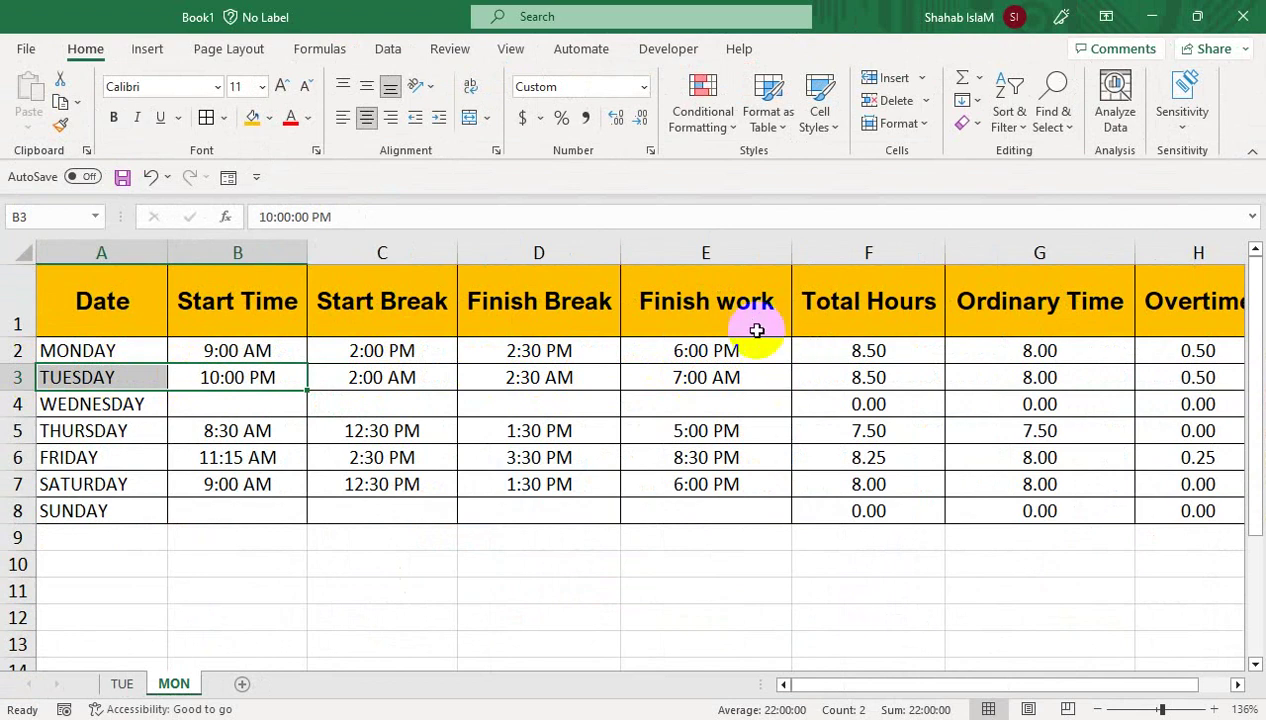
{"action": "left_click_drag", "start_coordinate": [285, 252], "coordinate": [820, 220]}
{"action": "double_click", "coordinate": [800, 246]}
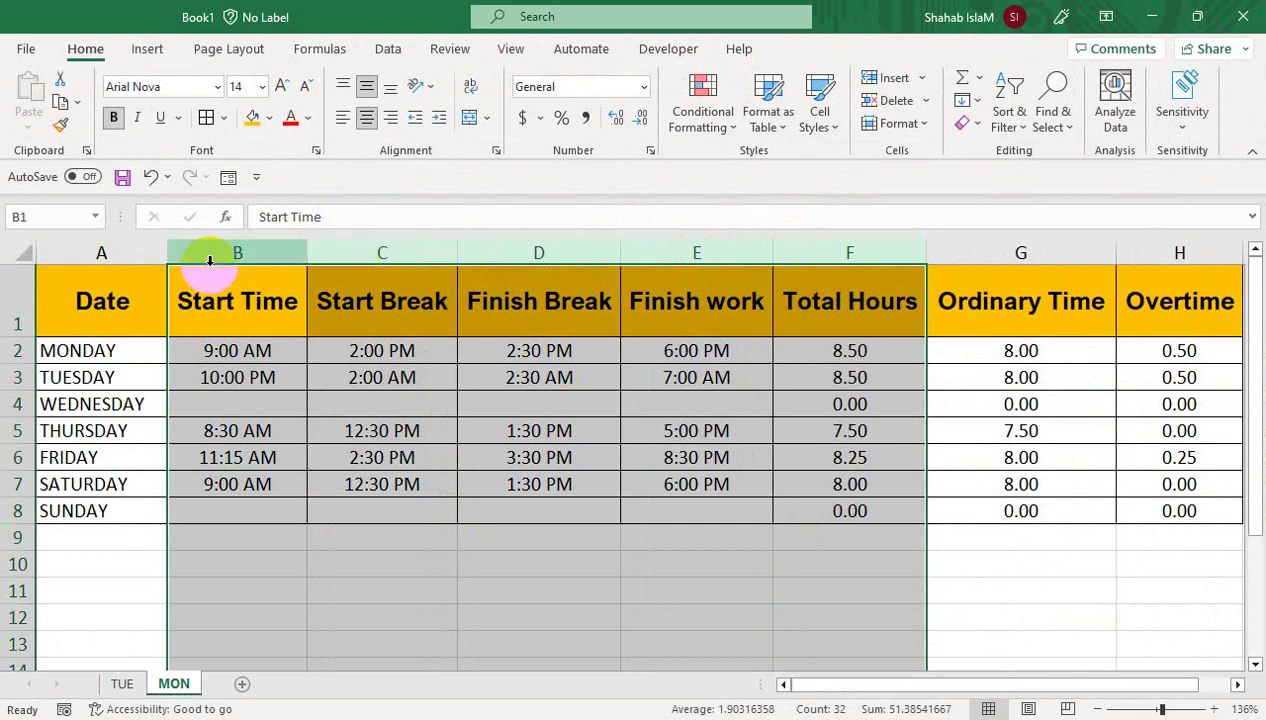
{"action": "double_click", "coordinate": [168, 246]}
{"action": "left_click", "coordinate": [627, 385]}
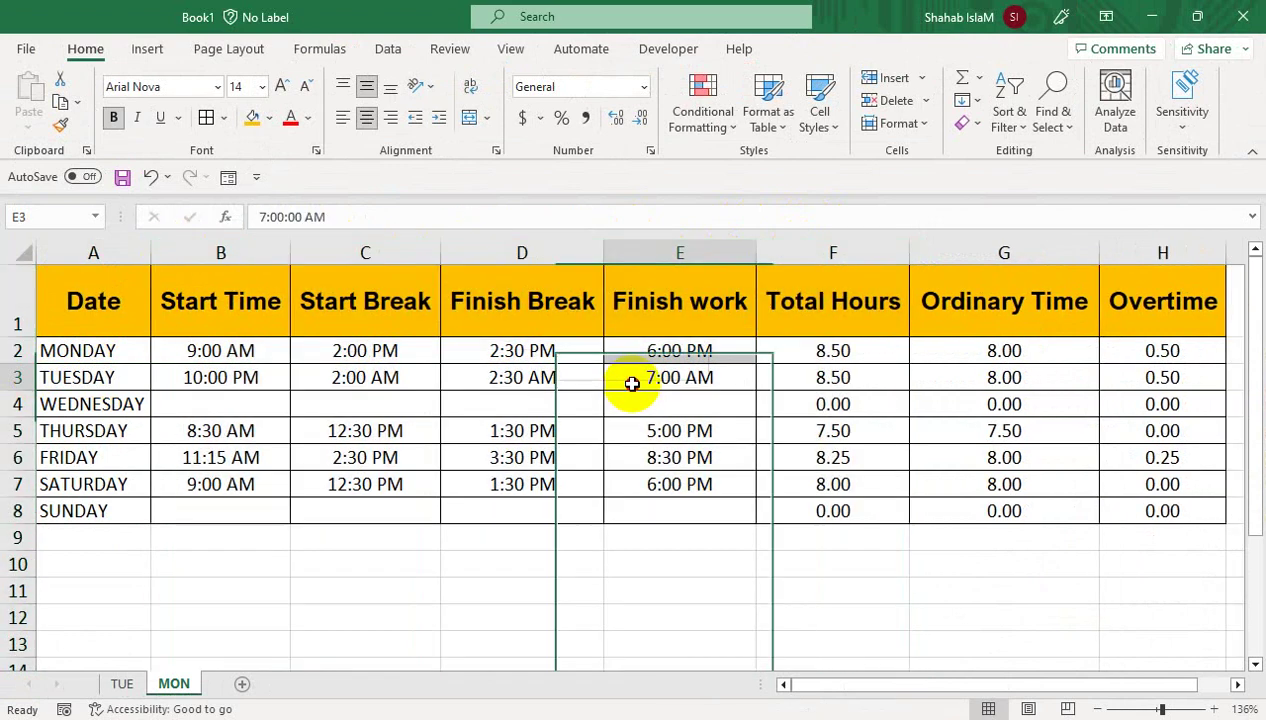
{"action": "left_click", "coordinate": [963, 284]}
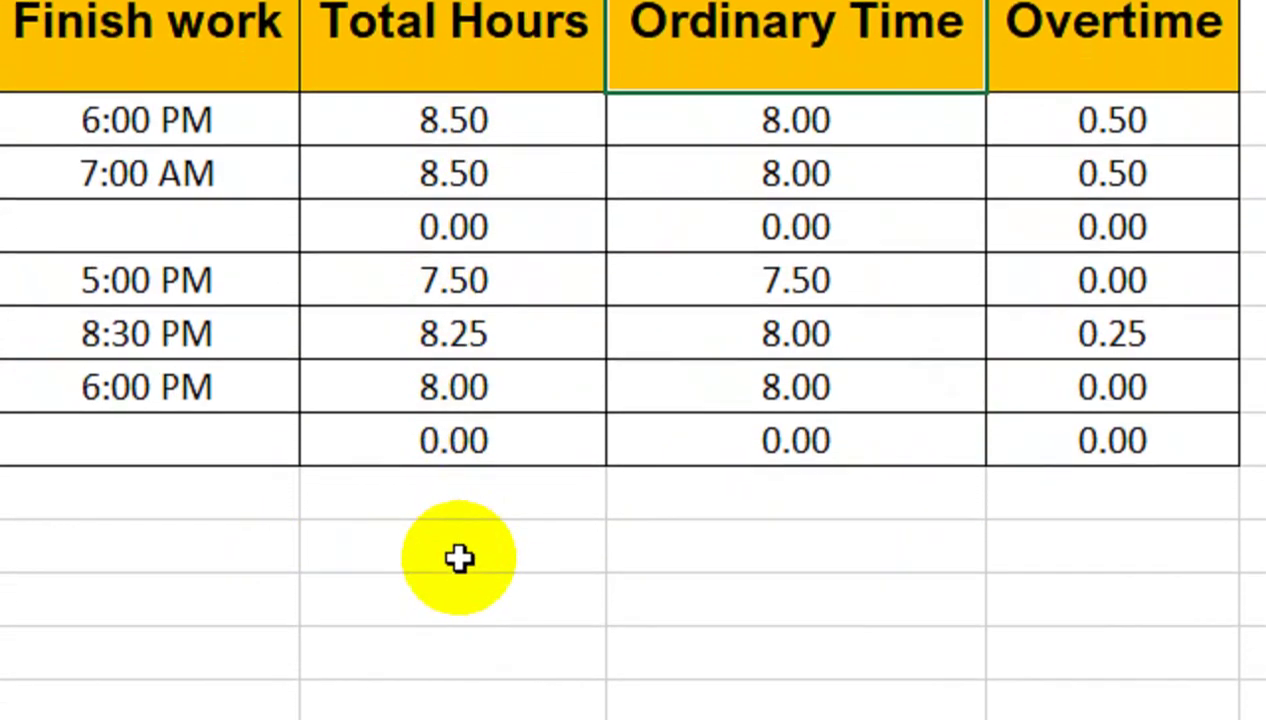
Step: Enter =SUM(F2:F8) in F9 to total the week's hours, 40.75
{"action": "left_click", "coordinate": [486, 492]}
{"action": "type", "text": "=S"}
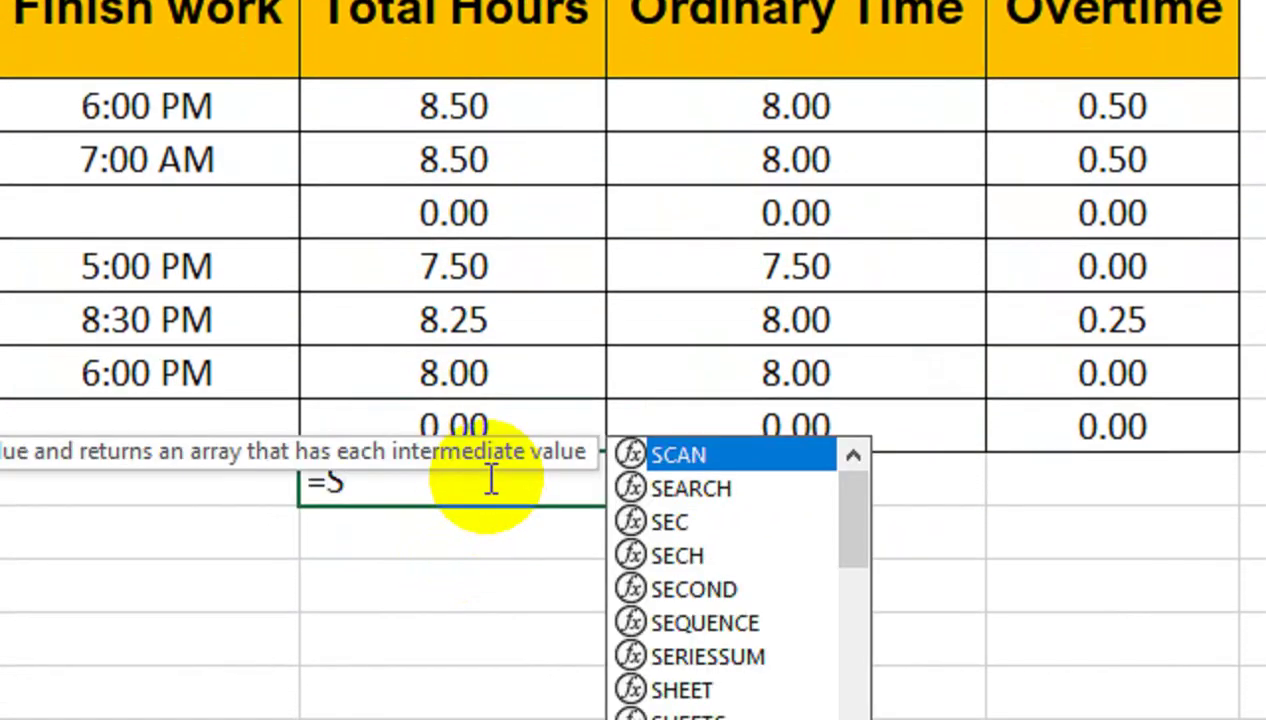
{"action": "type", "text": "UM("}
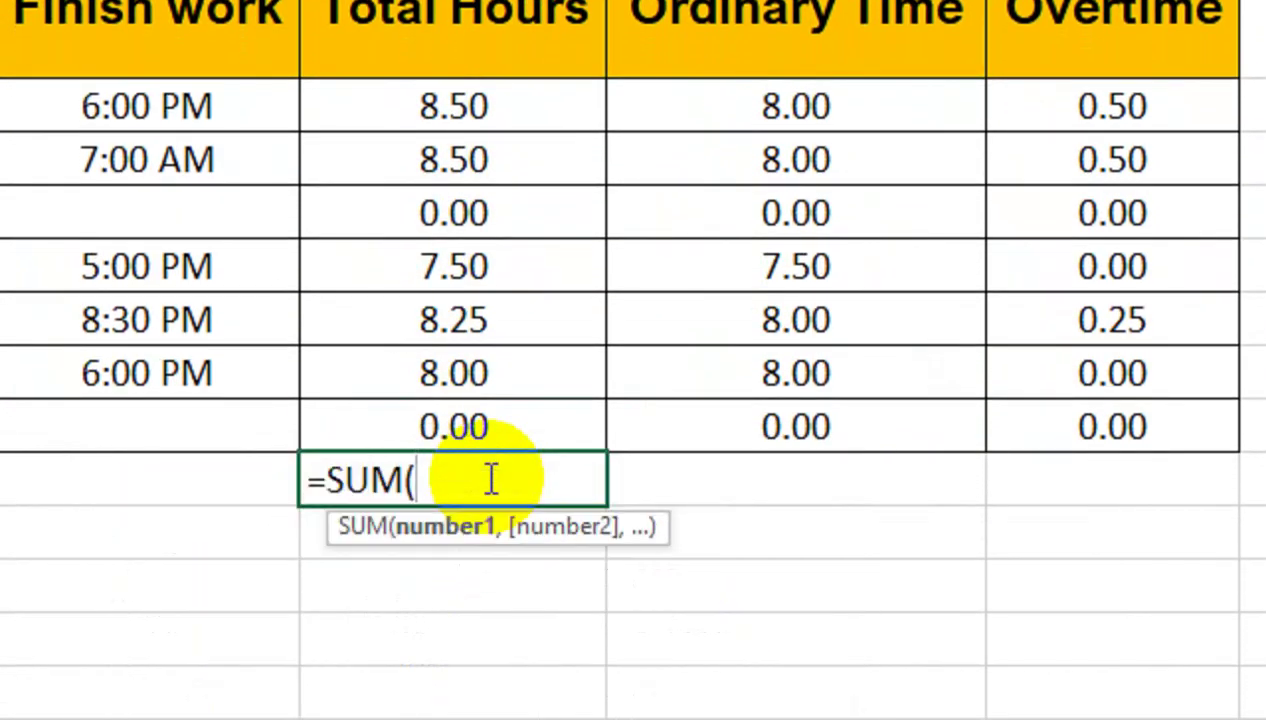
{"action": "key", "text": "Up"}
{"action": "key", "text": "ctrl+shift+Up"}
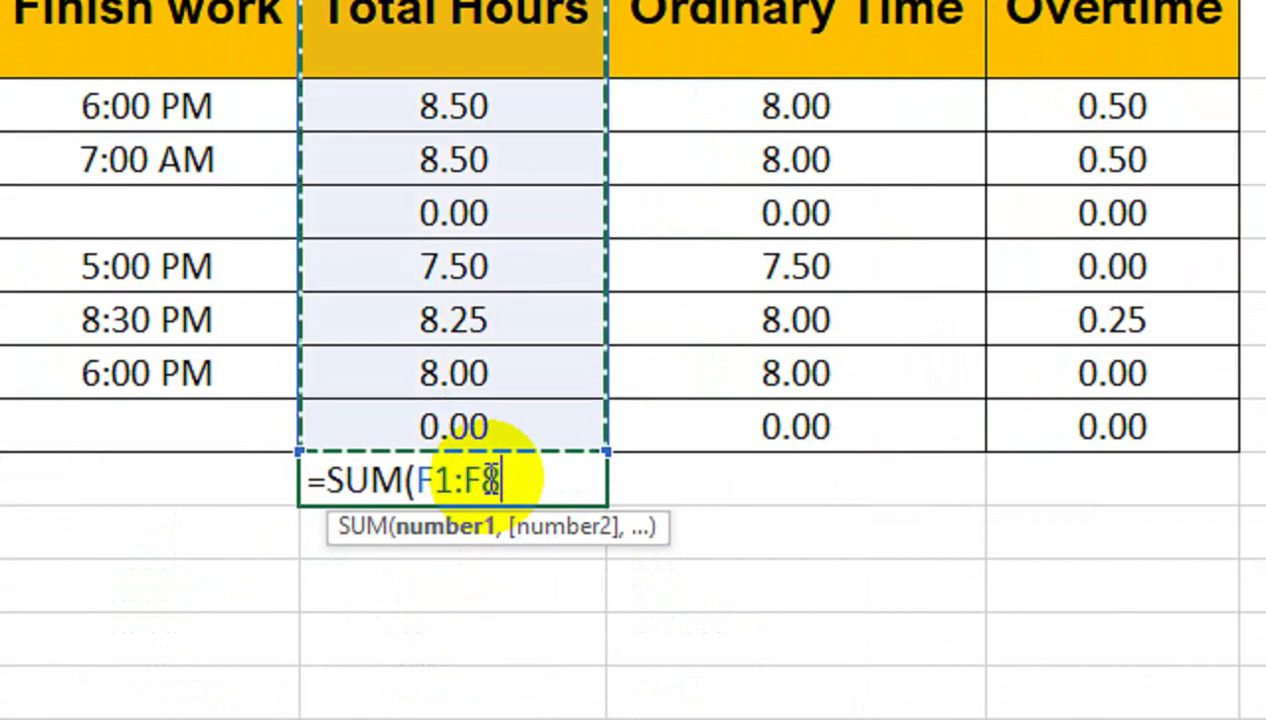
{"action": "key", "text": "shift+Down"}
{"action": "type", "text": ")"}
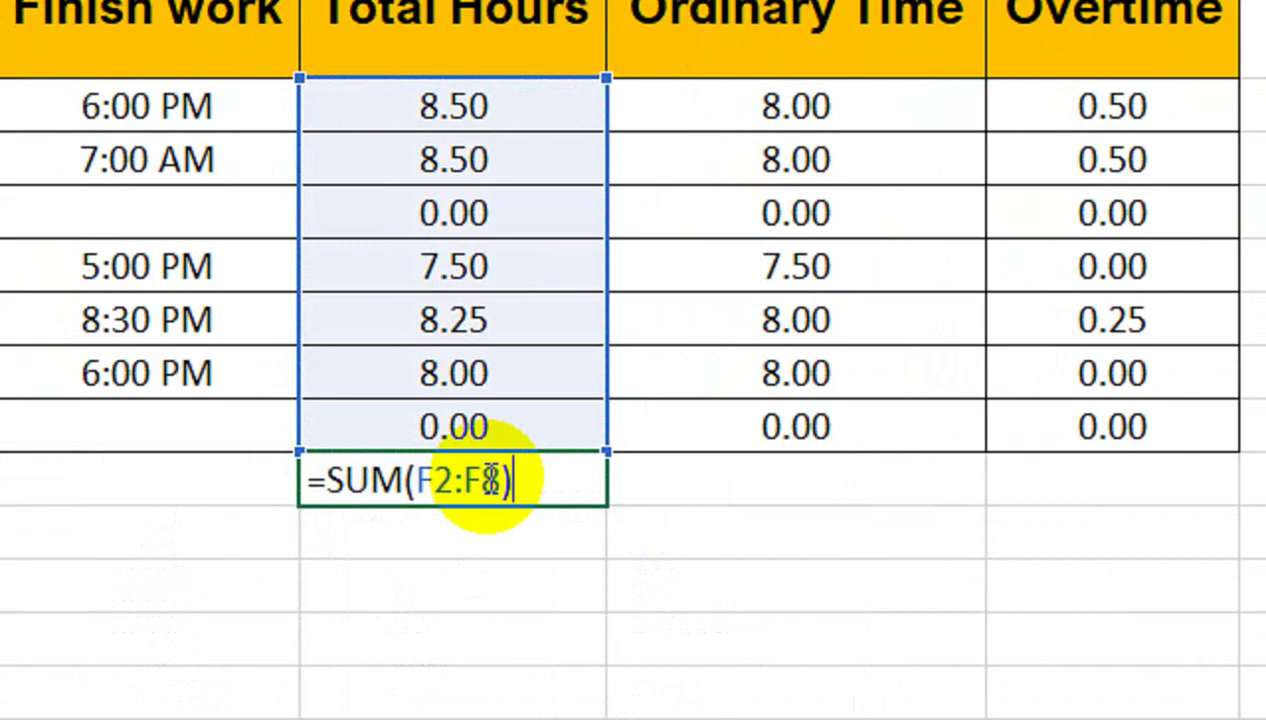
{"action": "key", "text": "Return"}
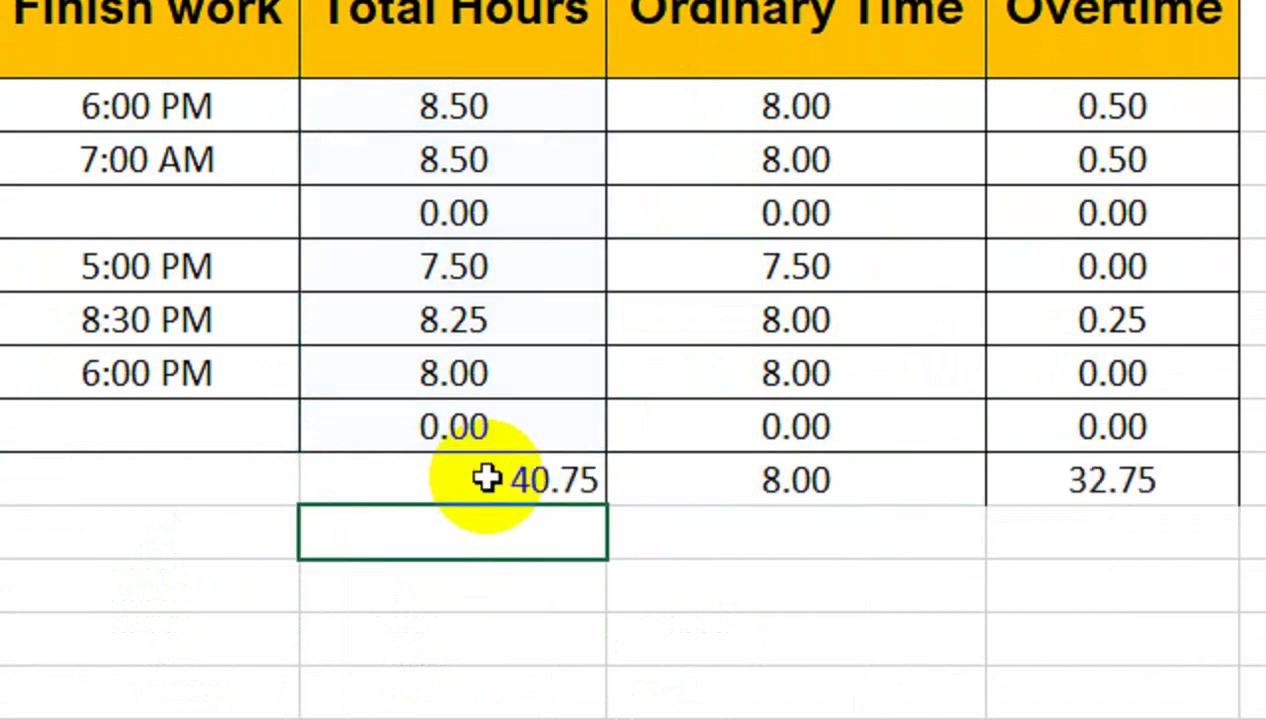
Step: Centre the 40.75 total and extend the sums across F9:H9, giving 39.50 and 1.25
{"action": "left_click", "coordinate": [487, 479]}
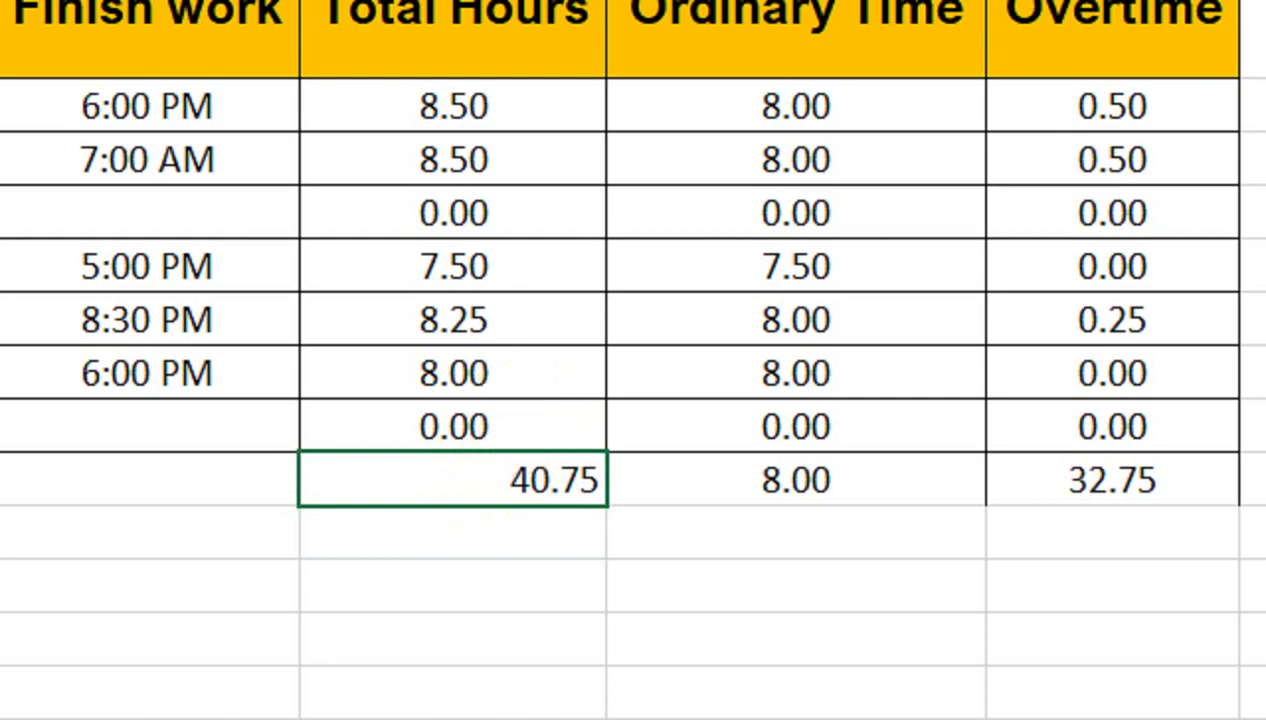
{"action": "left_click", "coordinate": [1112, 479]}
{"action": "left_click", "coordinate": [497, 483]}
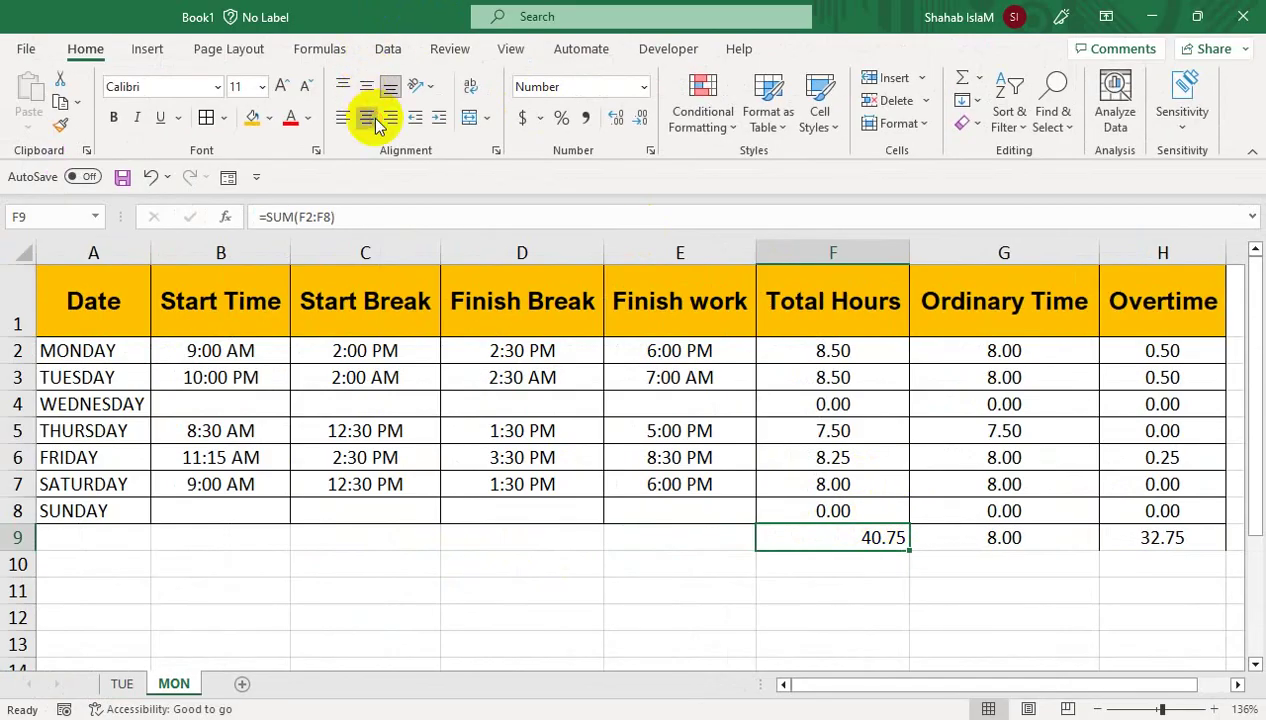
{"action": "left_click", "coordinate": [368, 117]}
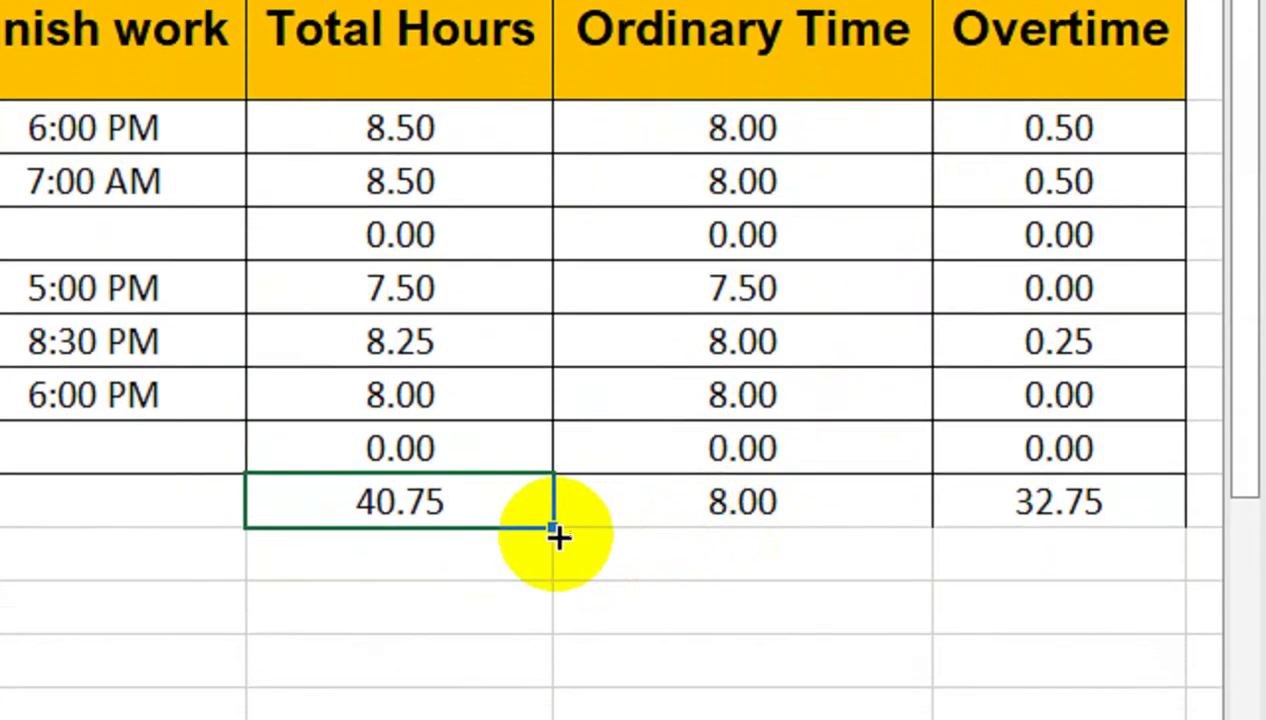
{"action": "left_click_drag", "start_coordinate": [557, 537], "coordinate": [1063, 502]}
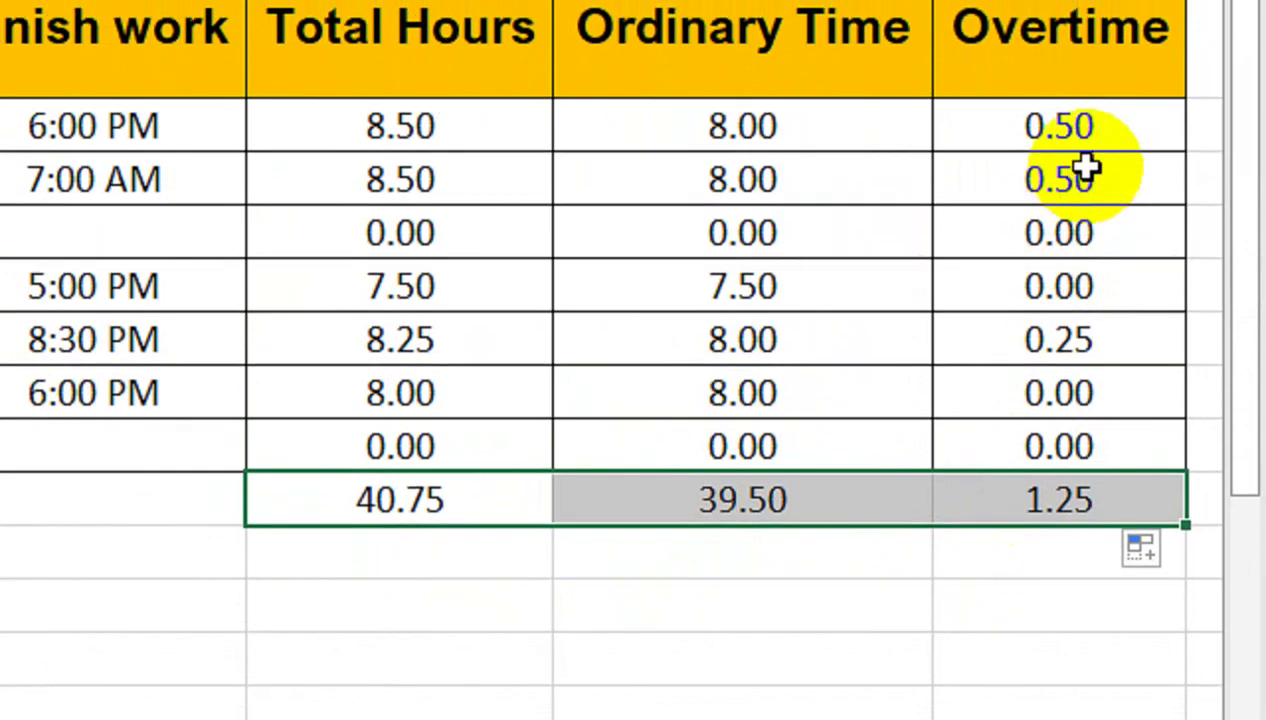
{"action": "left_click", "coordinate": [1085, 165]}
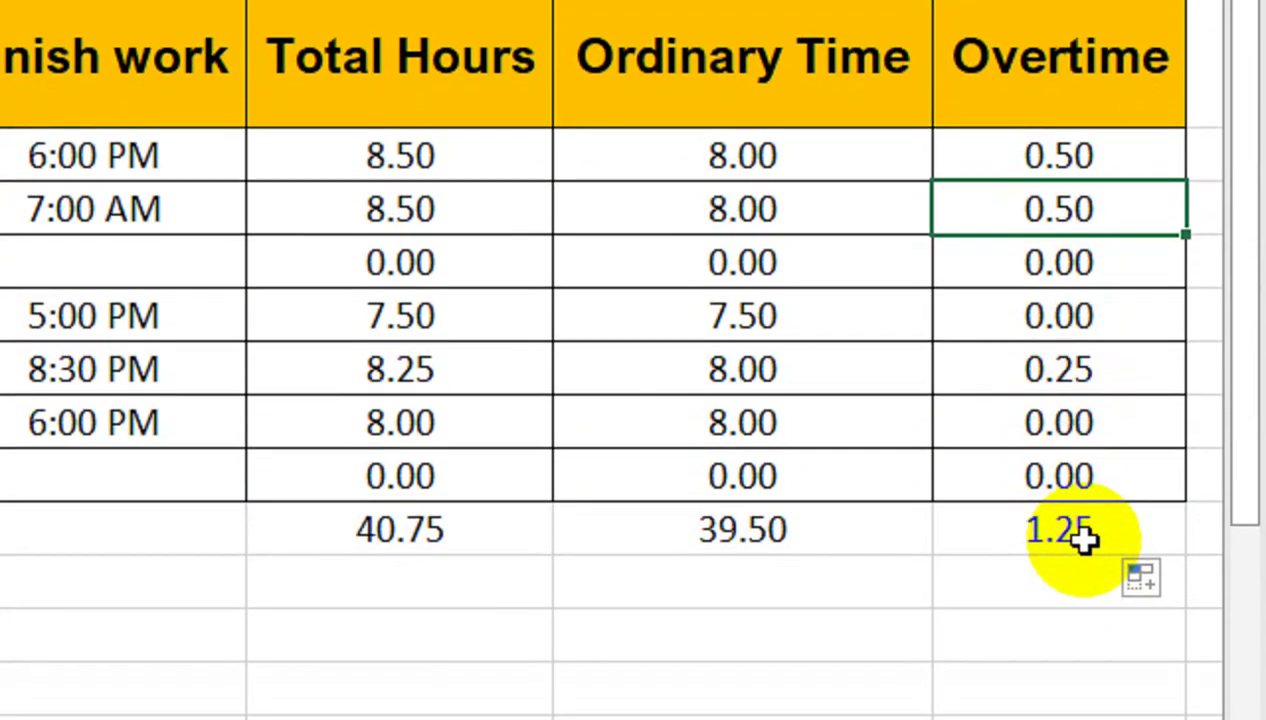
{"action": "left_click", "coordinate": [1110, 527]}
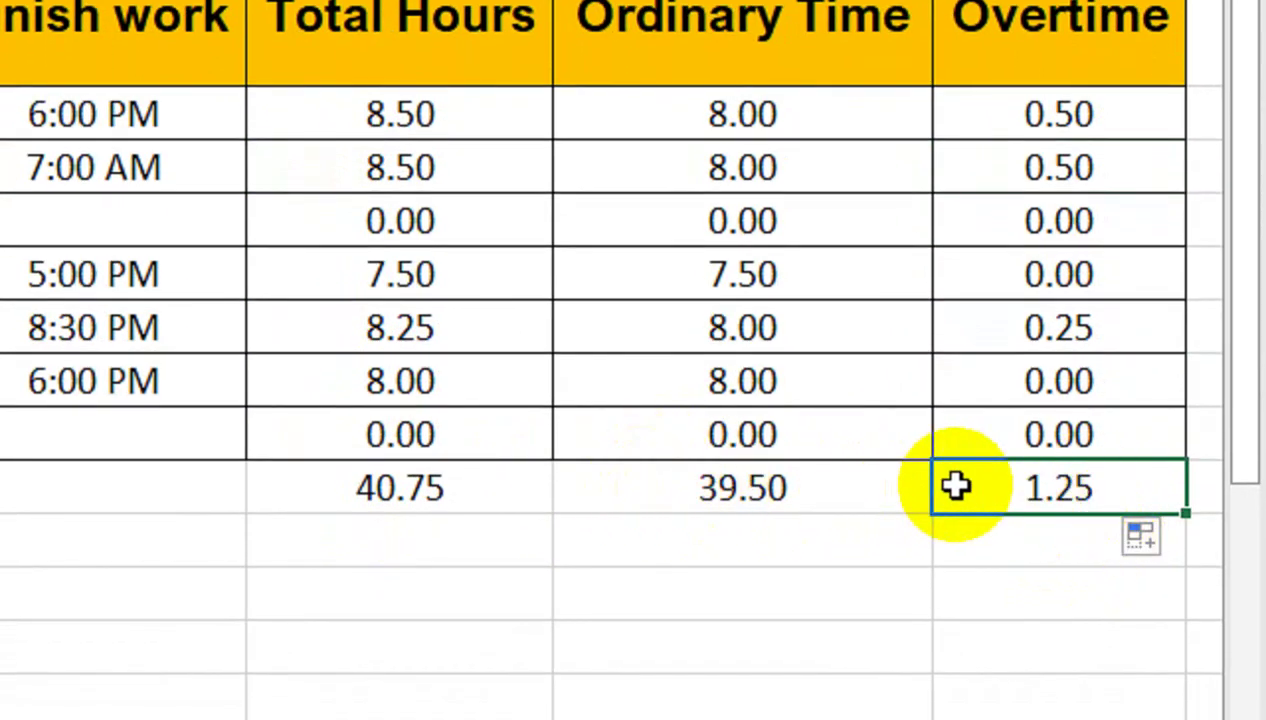
Step: Give the totals in F9:H9 a yellow fill and a thick outside border
{"action": "left_click_drag", "start_coordinate": [955, 486], "coordinate": [446, 484]}
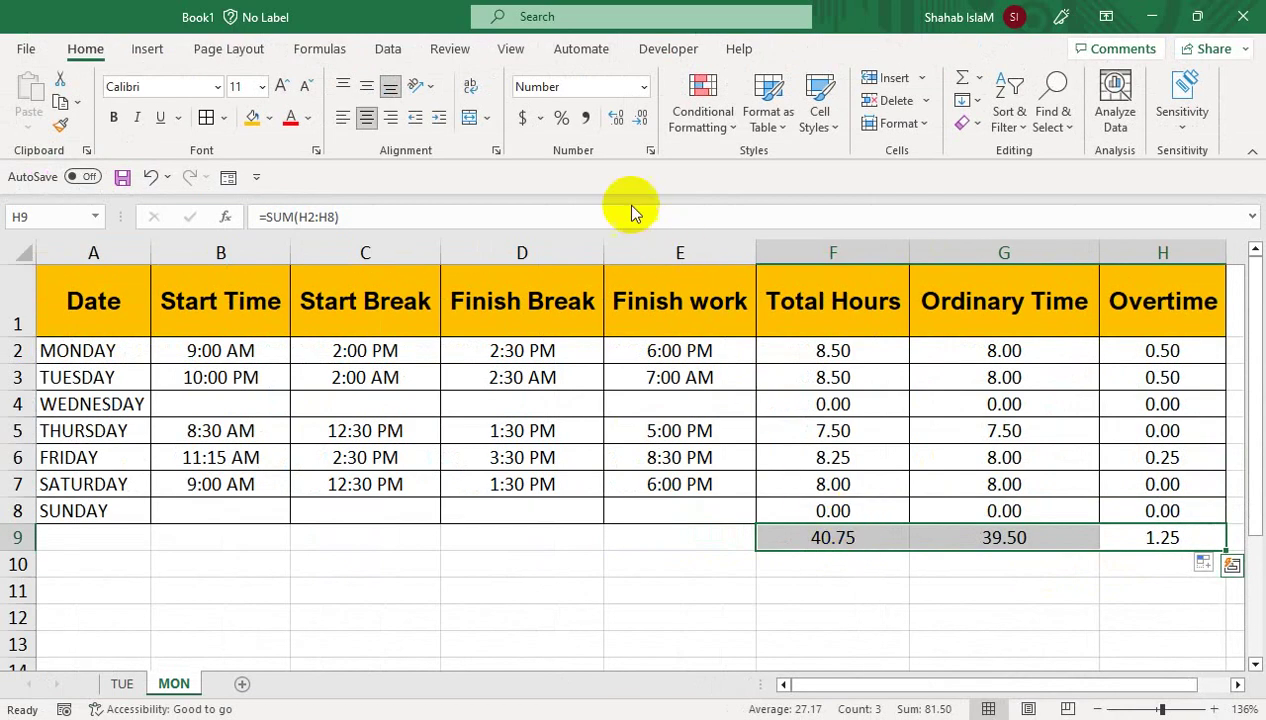
{"action": "left_click", "coordinate": [268, 118]}
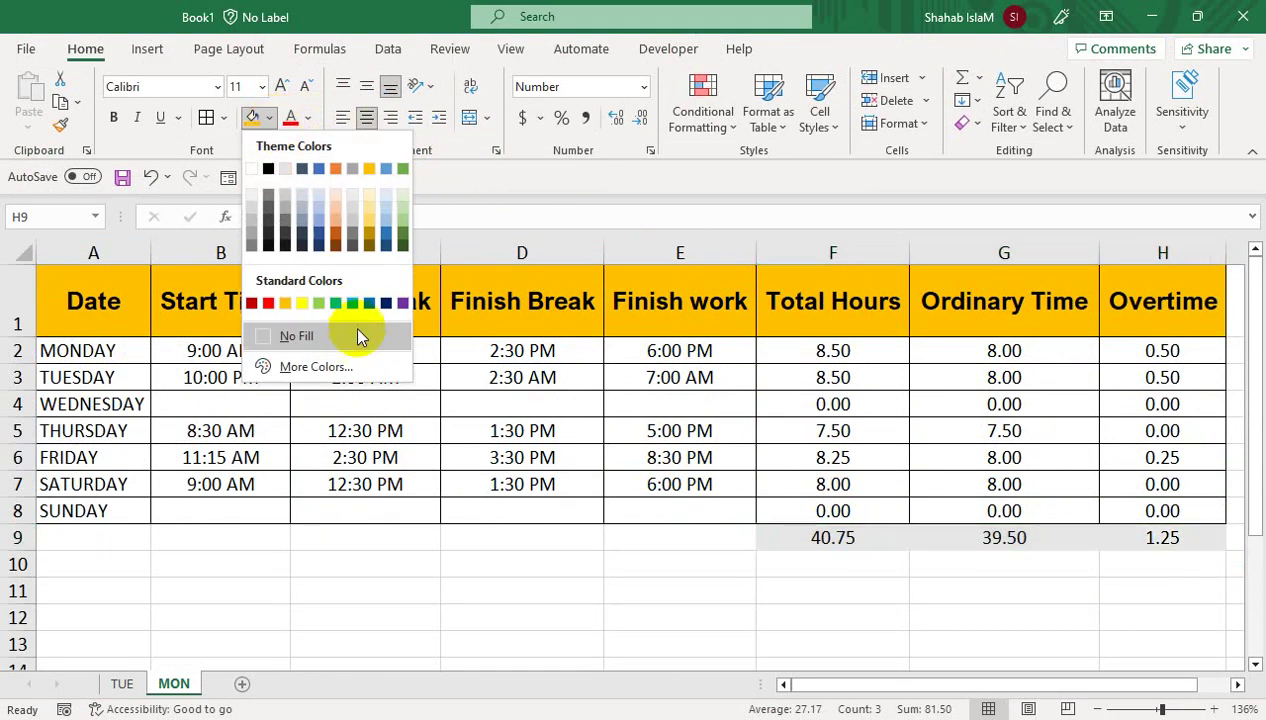
{"action": "left_click", "coordinate": [301, 303]}
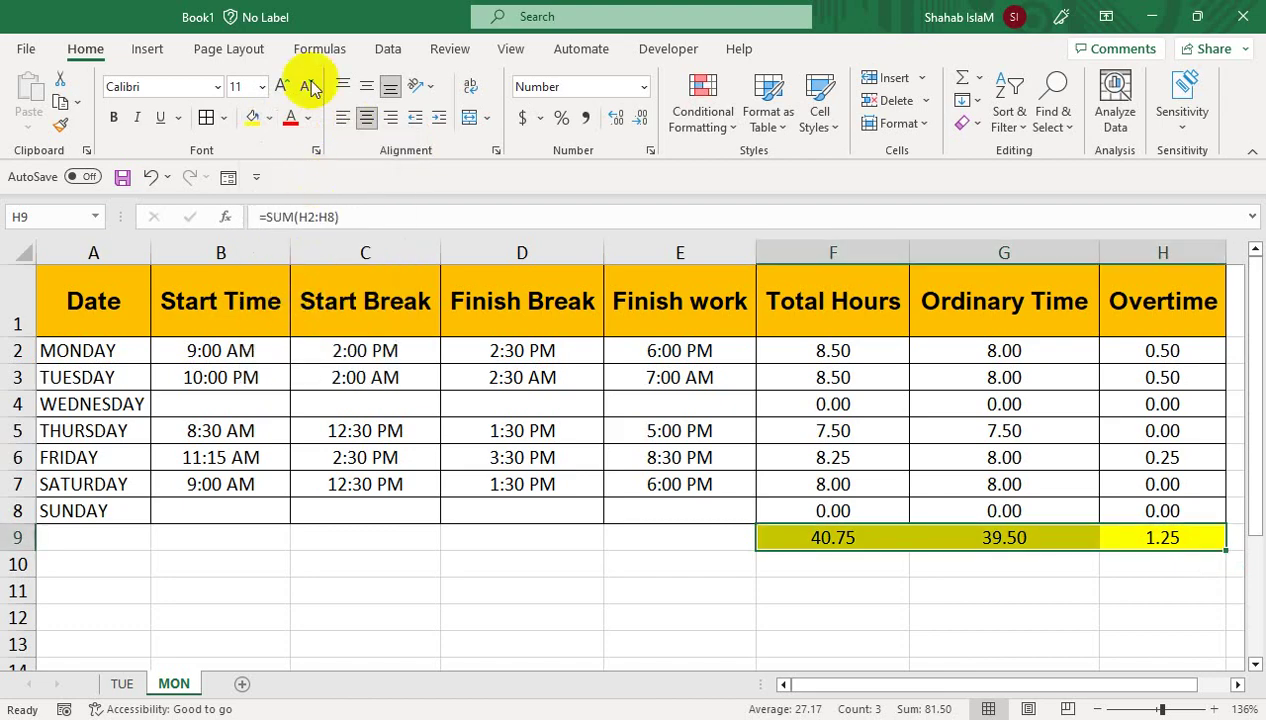
{"action": "left_click", "coordinate": [224, 118]}
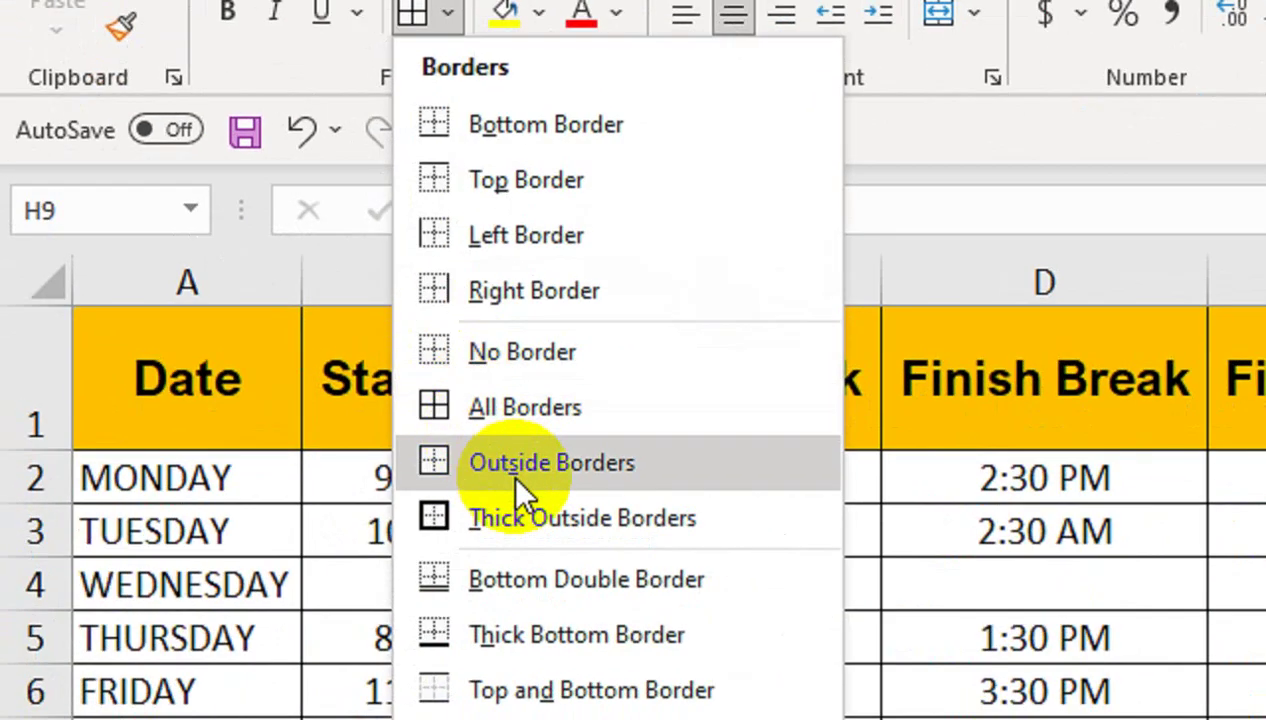
{"action": "left_click", "coordinate": [527, 517]}
{"action": "left_click", "coordinate": [1068, 622]}
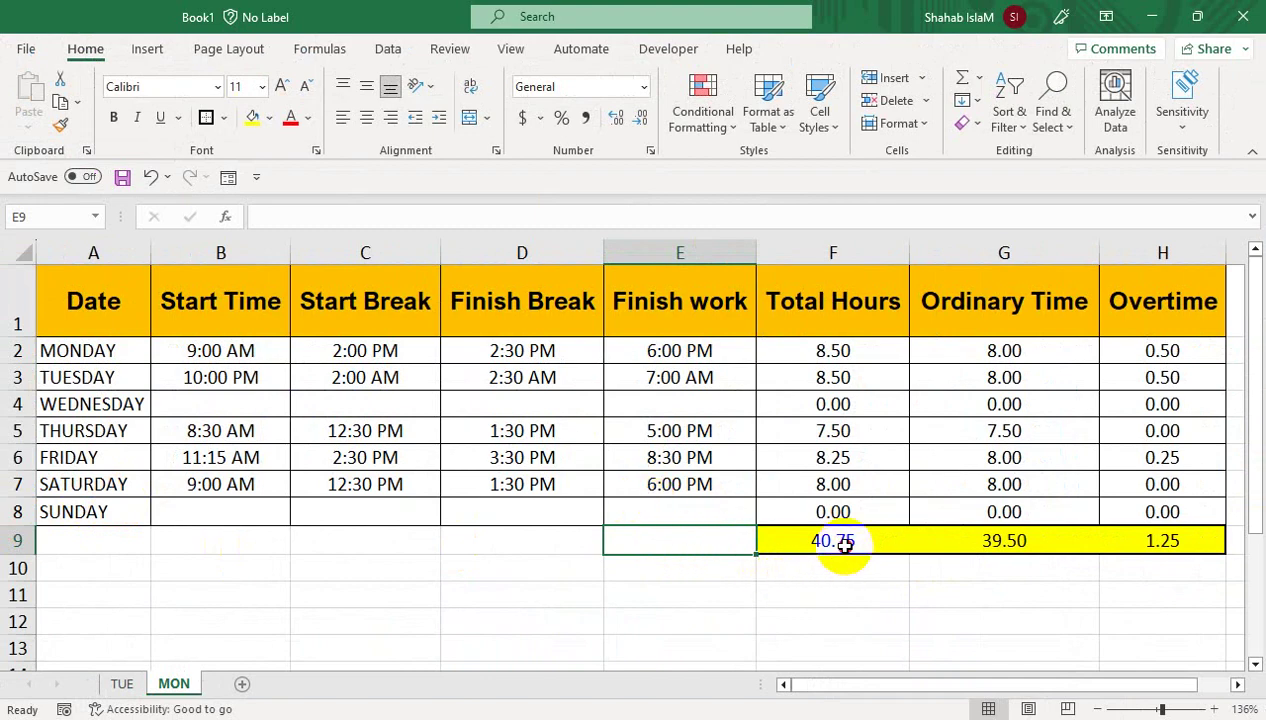
Step: Format the 40.75, 39.50 and 1.25 totals in F9:H9 as bold Arial
{"action": "left_click_drag", "start_coordinate": [836, 545], "coordinate": [1105, 540]}
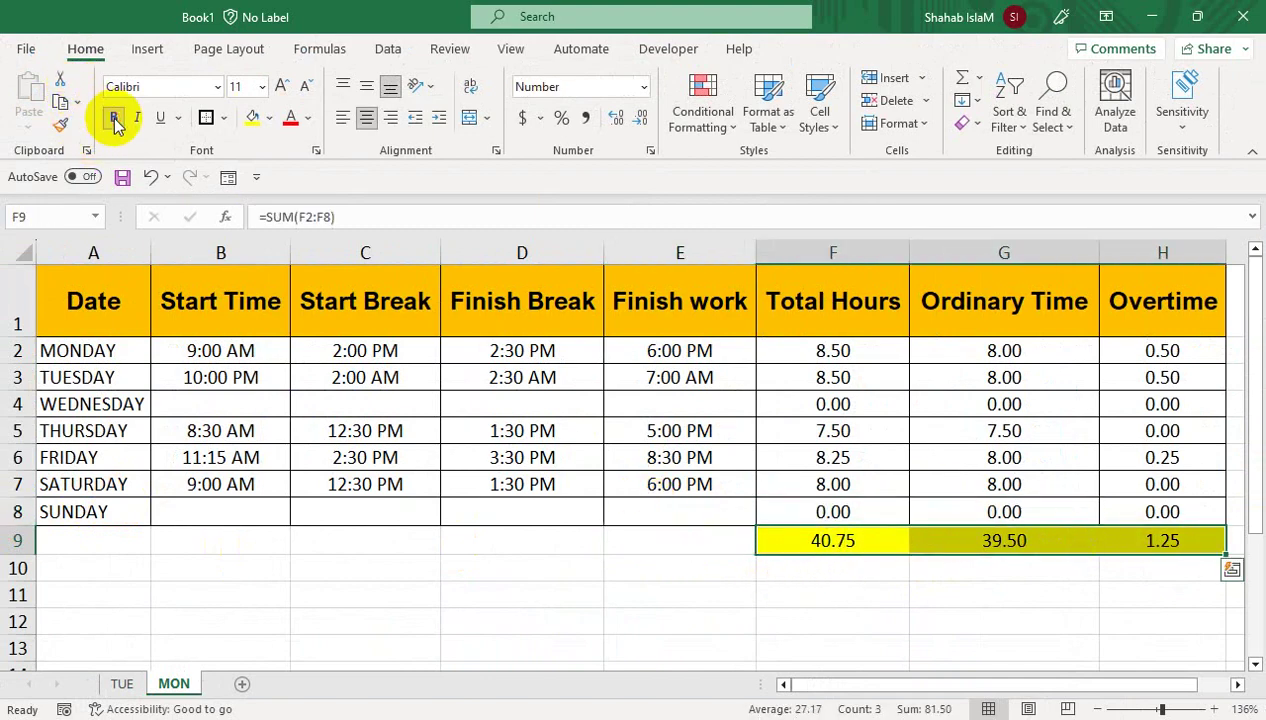
{"action": "left_click", "coordinate": [216, 86]}
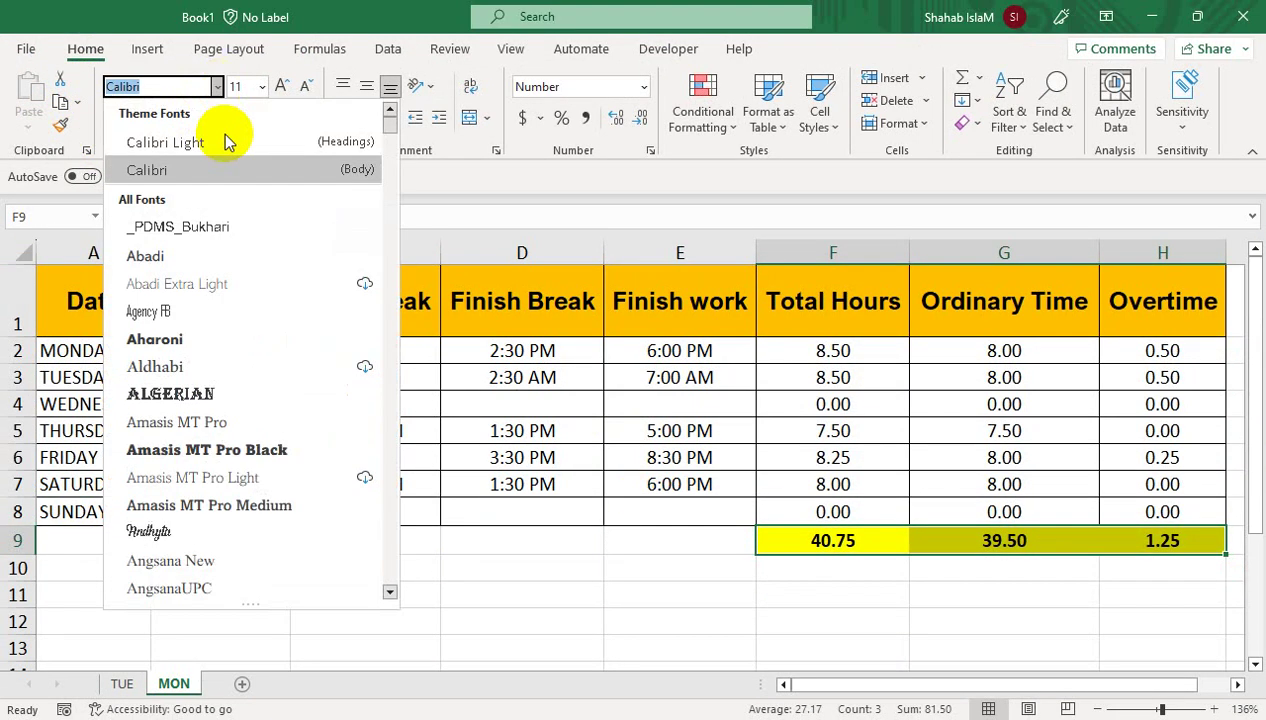
{"action": "left_click", "coordinate": [390, 592]}
{"action": "left_click", "coordinate": [390, 594]}
{"action": "left_click", "coordinate": [390, 594]}
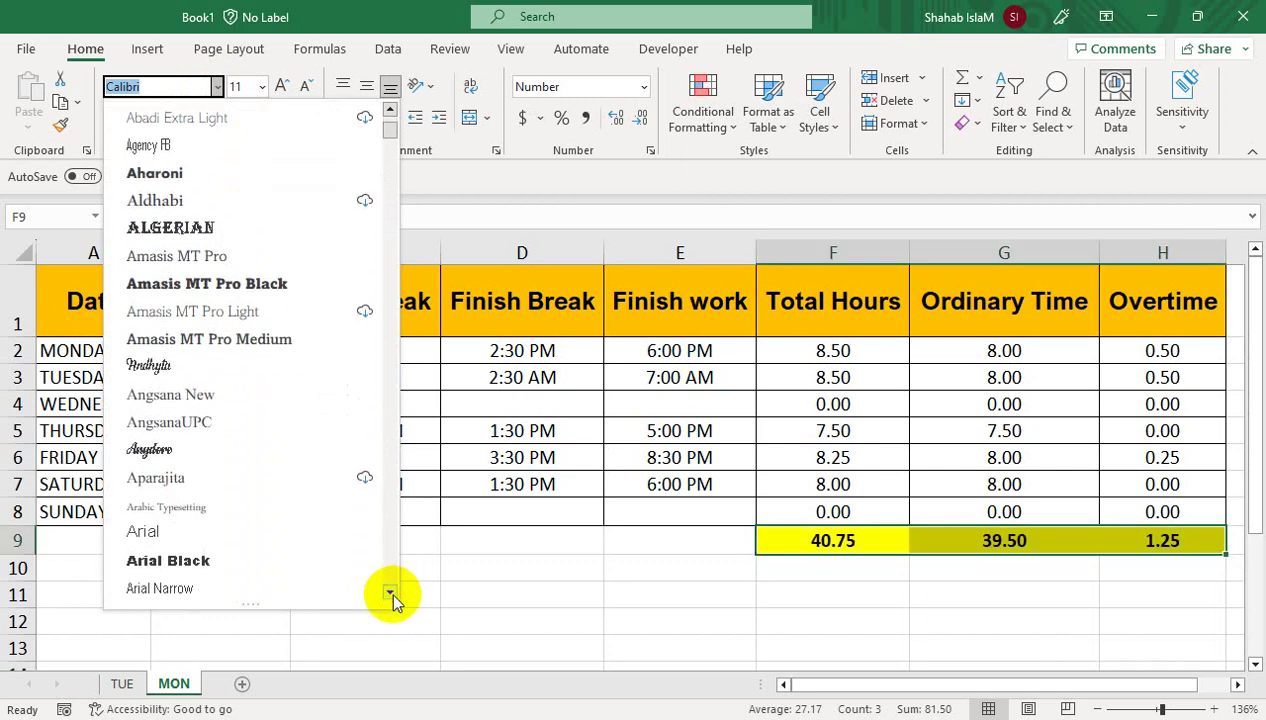
{"action": "left_click", "coordinate": [336, 524]}
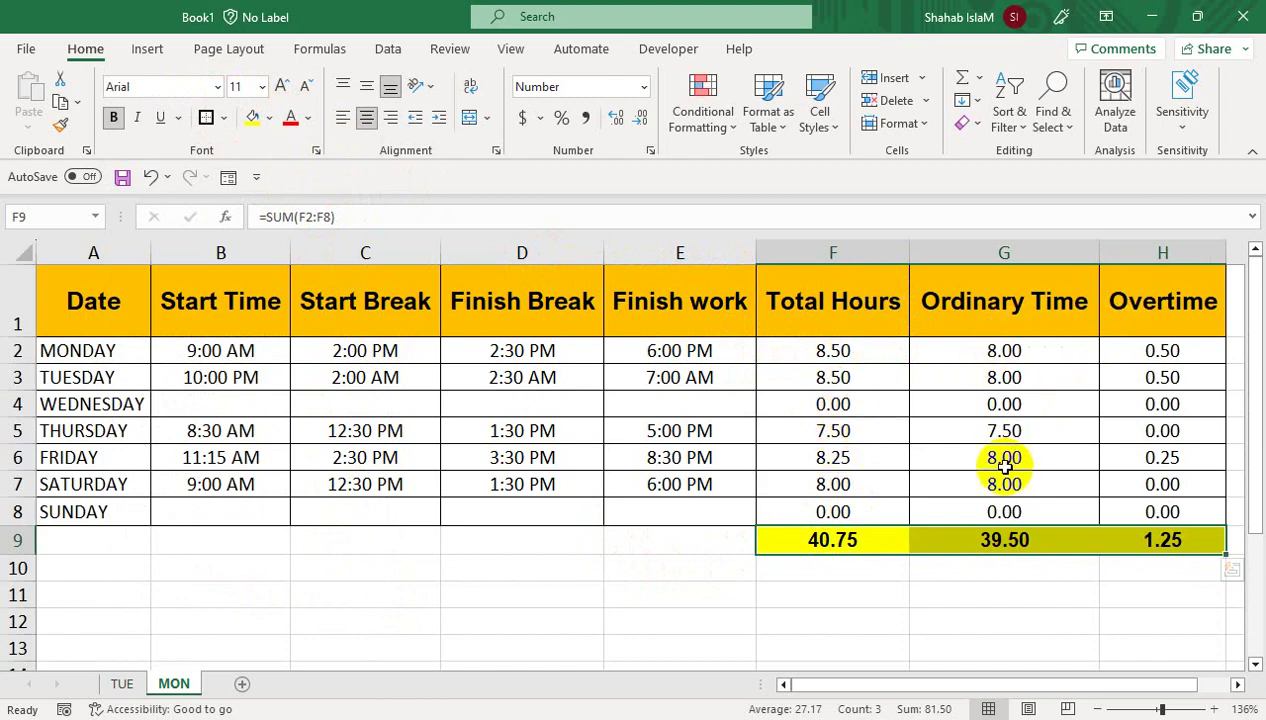
{"action": "left_click", "coordinate": [981, 508]}
Step: Turn off the worksheet gridlines from the View tab
{"action": "left_click", "coordinate": [512, 48]}
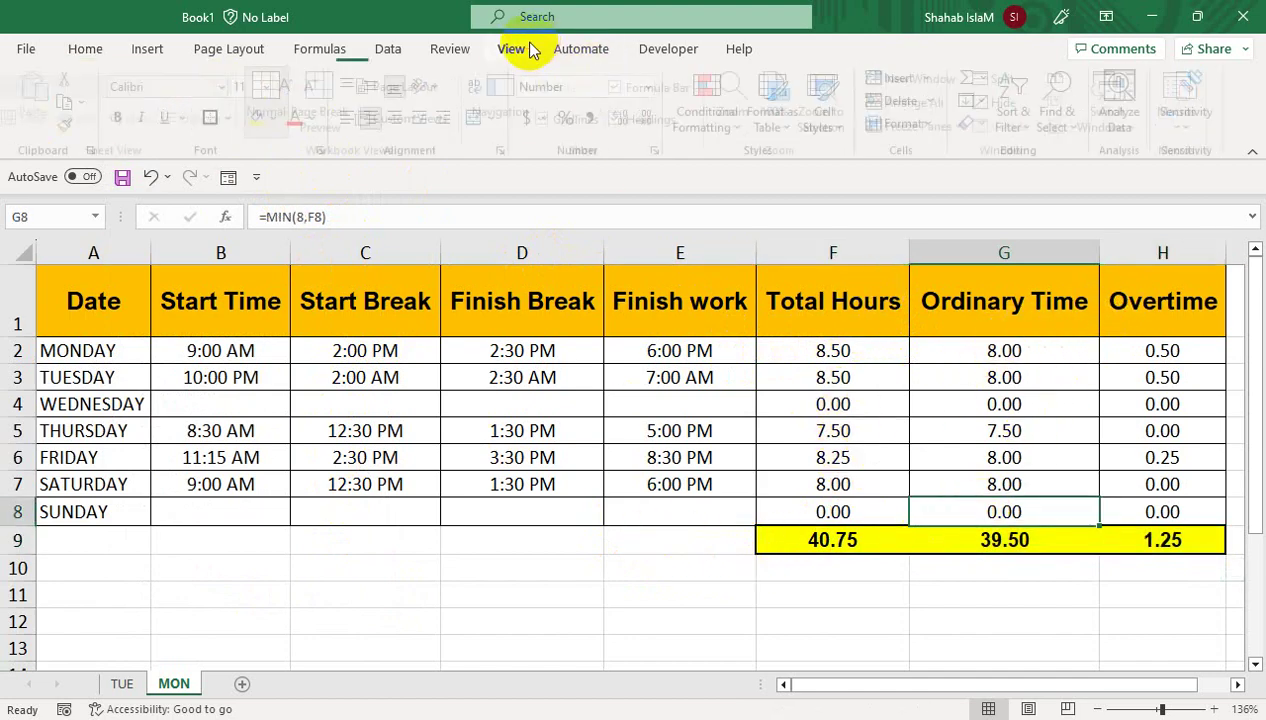
{"action": "left_click", "coordinate": [551, 119]}
{"action": "left_click", "coordinate": [558, 382]}
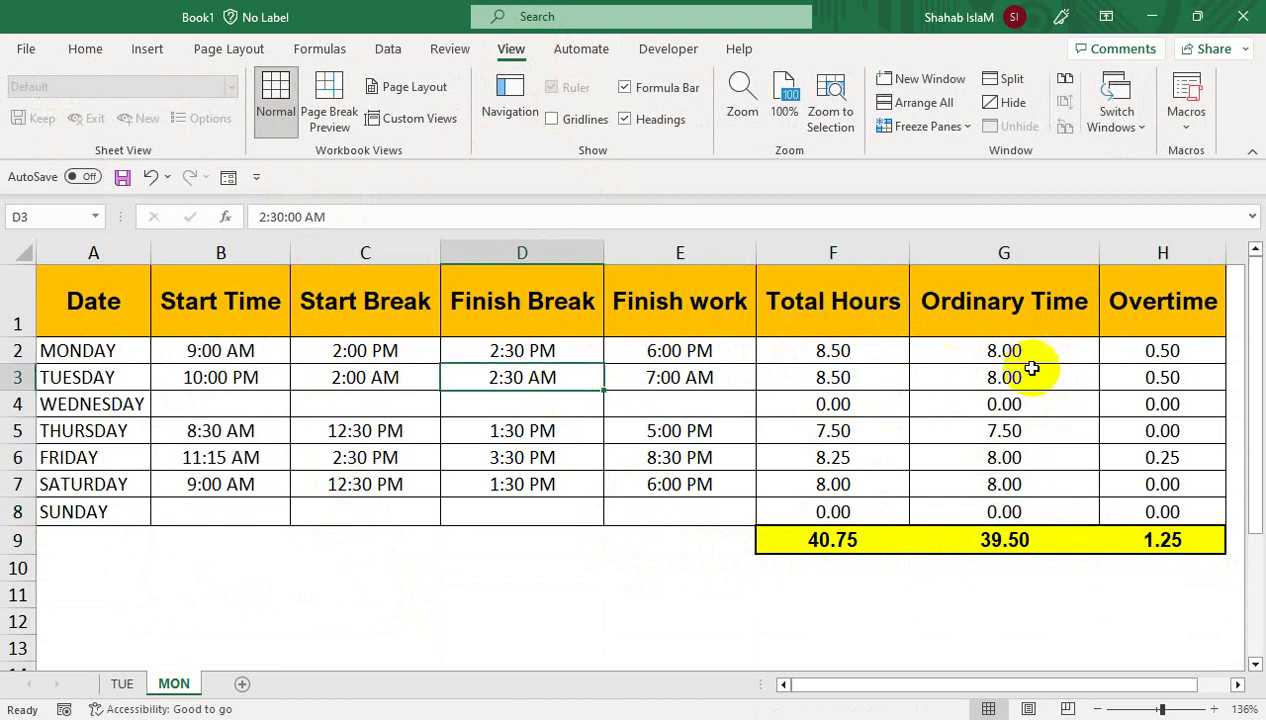